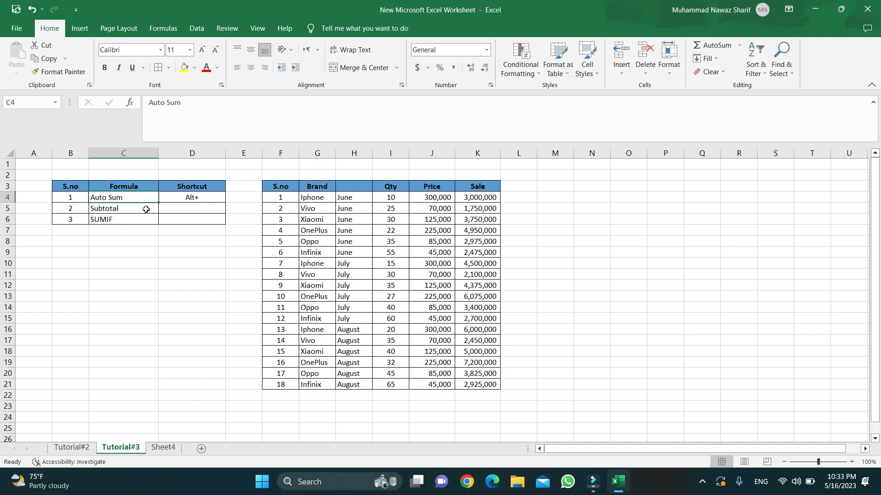
Look over the Subtotal, SUMIF and Auto Sum entries in the formula list, leaving SUMIF unchanged.
{"action": "left_click", "coordinate": [124, 211]}
{"action": "left_click", "coordinate": [122, 219]}
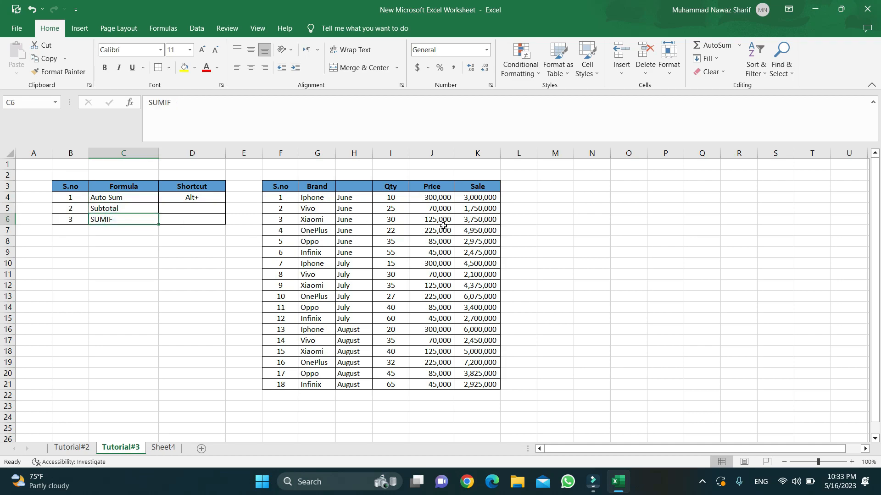
{"action": "left_click", "coordinate": [127, 198]}
{"action": "left_click", "coordinate": [130, 211]}
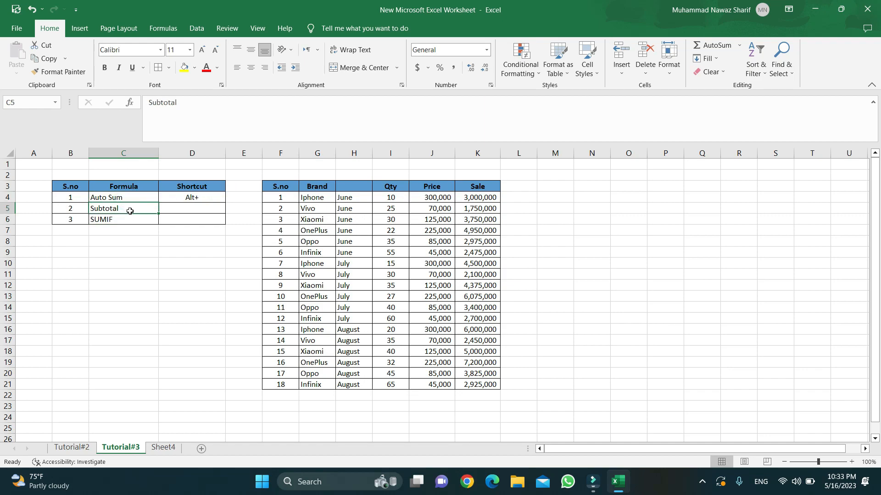
{"action": "double_click", "coordinate": [118, 220]}
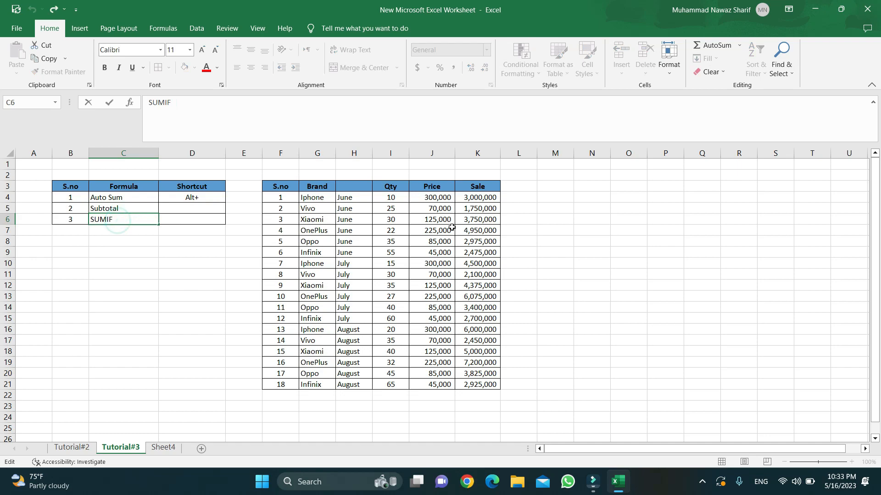
{"action": "left_click", "coordinate": [314, 197]}
Select the whole sales table and review its June, July and August entries.
{"action": "left_click", "coordinate": [296, 187]}
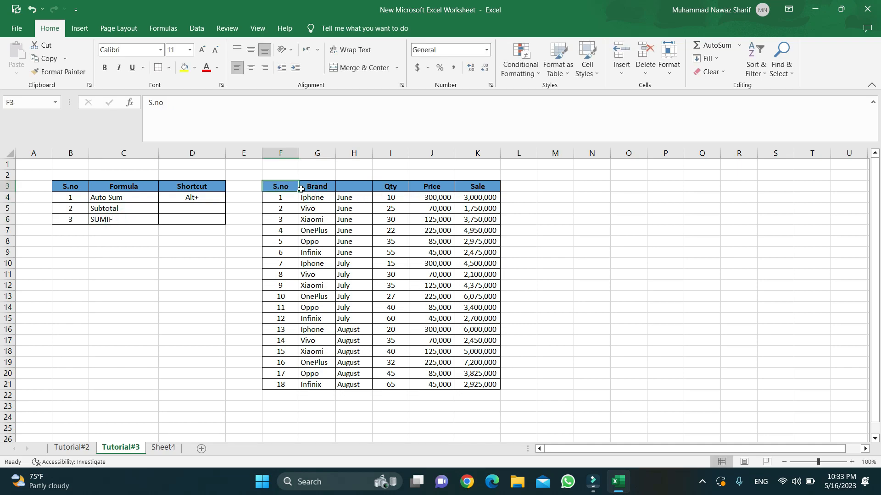
{"action": "left_click_drag", "start_coordinate": [301, 189], "coordinate": [475, 386]}
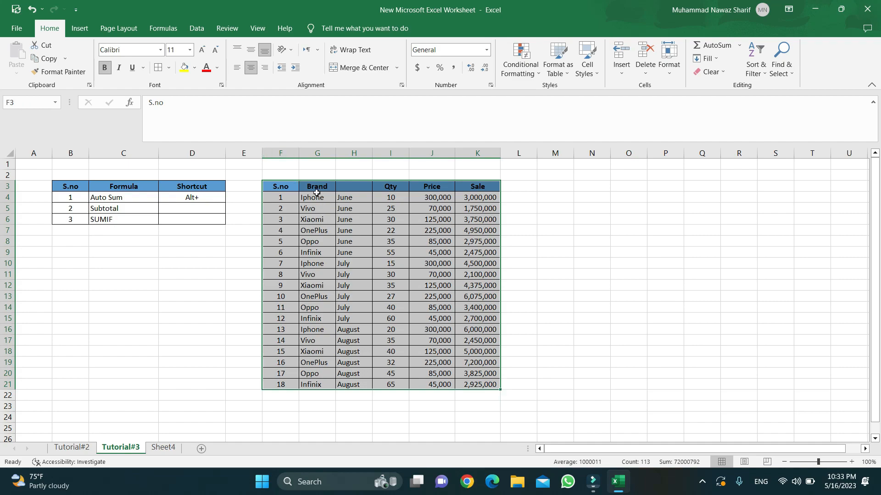
{"action": "left_click", "coordinate": [357, 199]}
{"action": "left_click", "coordinate": [347, 275]}
{"action": "left_click", "coordinate": [359, 331]}
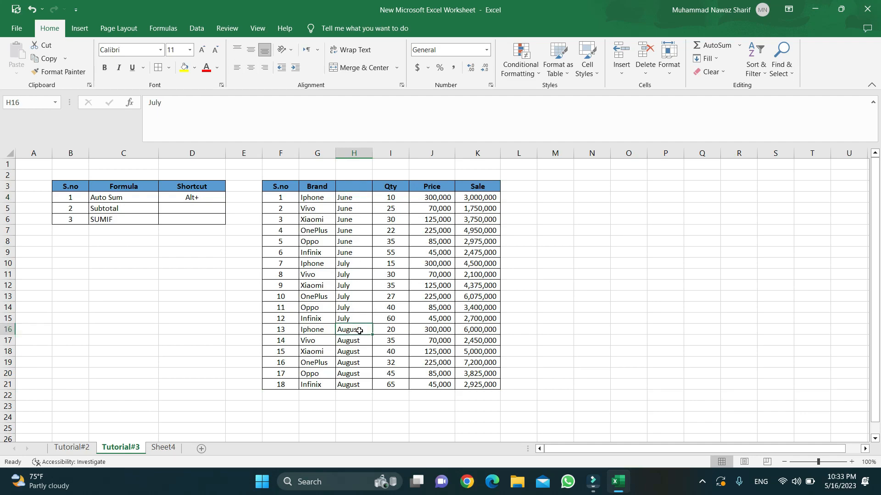
Label the blank header cell H3 'Month'.
{"action": "left_click", "coordinate": [354, 188]}
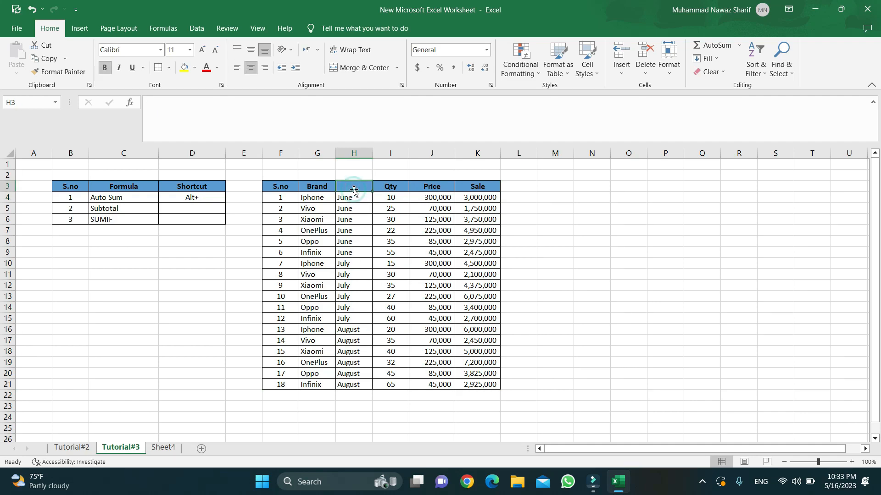
{"action": "type", "text": "Month"}
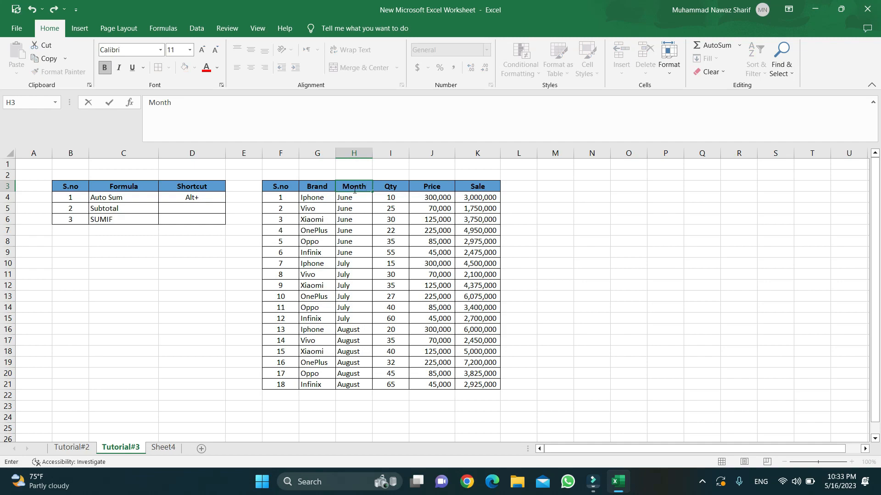
{"action": "key", "text": "Return"}
Browse the brand and month columns, then select the month entries down column H.
{"action": "key", "text": "Down"}
{"action": "key", "text": "Down"}
{"action": "key", "text": "Up"}
{"action": "key", "text": "Up"}
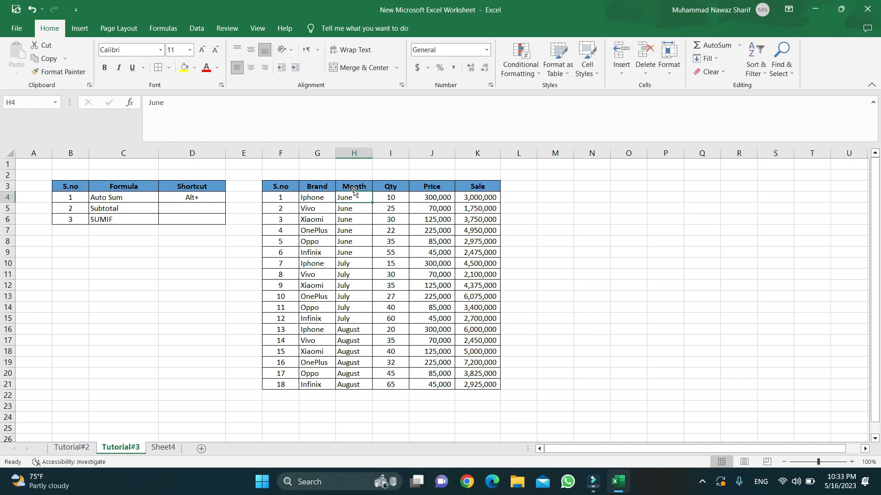
{"action": "key", "text": "Left"}
{"action": "key", "text": "Down"}
{"action": "key", "text": "Down"}
{"action": "key", "text": "Down"}
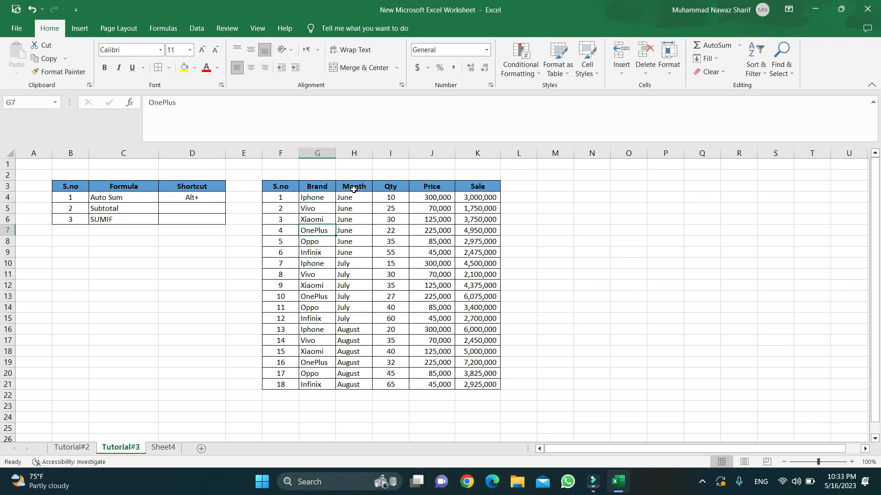
{"action": "key", "text": "Down"}
{"action": "key", "text": "Down"}
{"action": "key", "text": "Down"}
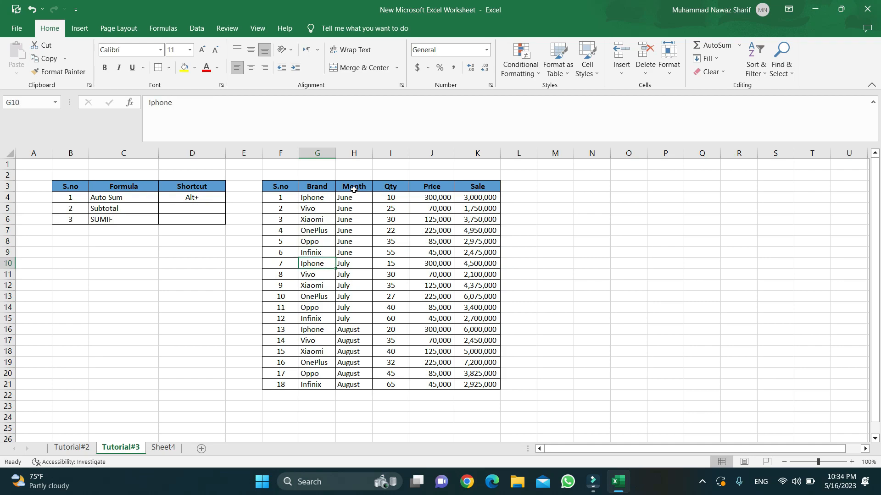
{"action": "key", "text": "Up"}
{"action": "key", "text": "Up"}
{"action": "key", "text": "Up"}
{"action": "key", "text": "Up"}
{"action": "key", "text": "Up"}
{"action": "key", "text": "Down"}
{"action": "key", "text": "Down"}
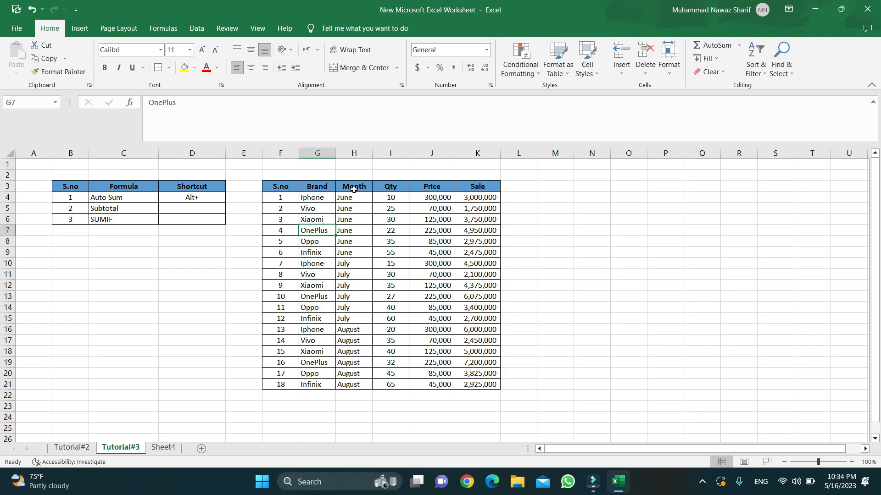
{"action": "key", "text": "Up"}
{"action": "key", "text": "Up"}
{"action": "key", "text": "Up"}
{"action": "key", "text": "Right"}
{"action": "key", "text": "Right"}
{"action": "key", "text": "Left"}
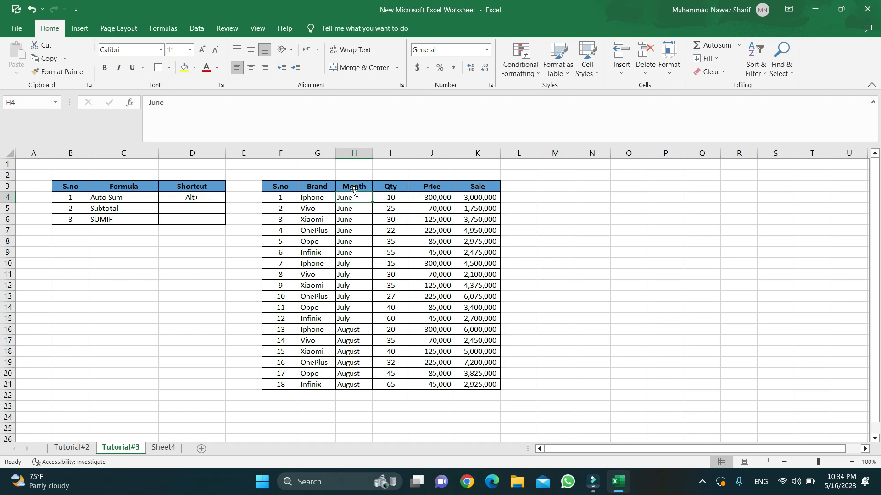
{"action": "key", "text": "shift+Down"}
{"action": "key", "text": "shift+Down"}
{"action": "key", "text": "shift+Down"}
{"action": "key", "text": "shift+Down"}
{"action": "key", "text": "shift+Down"}
{"action": "key", "text": "shift+Down"}
{"action": "key", "text": "shift+Down"}
{"action": "key", "text": "shift+Down"}
{"action": "key", "text": "shift+Down"}
{"action": "key", "text": "shift+Down"}
{"action": "key", "text": "shift+Down"}
{"action": "key", "text": "shift+Down"}
{"action": "key", "text": "shift+Down"}
{"action": "key", "text": "shift+Down"}
{"action": "key", "text": "shift+Down"}
{"action": "key", "text": "shift+Down"}
{"action": "key", "text": "shift+Down"}
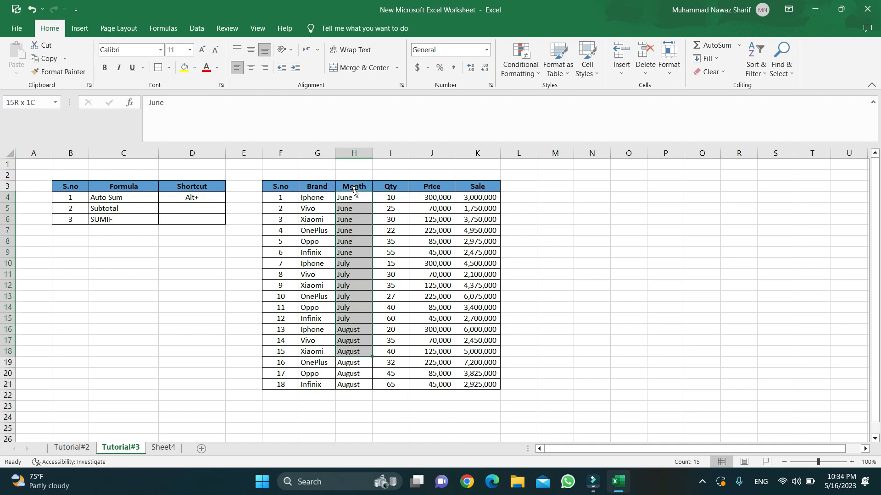
{"action": "key", "text": "Up"}
{"action": "key", "text": "Down"}
{"action": "key", "text": "Right"}
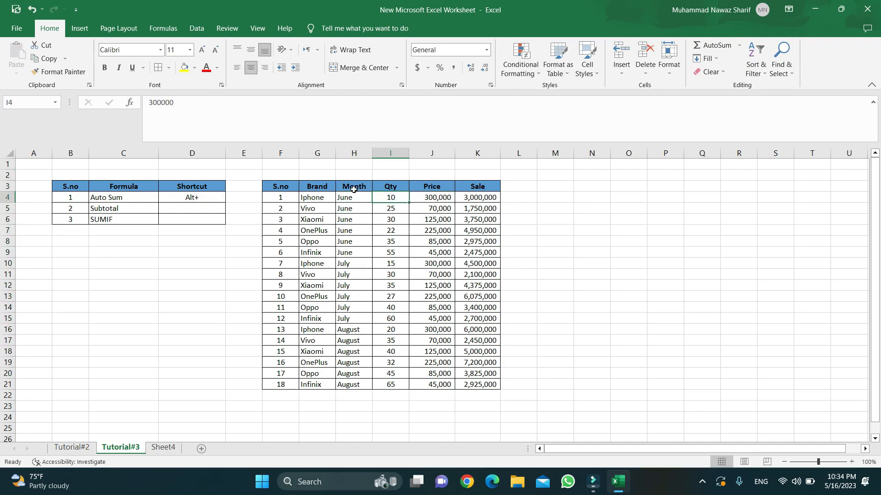
{"action": "key", "text": "Right"}
{"action": "key", "text": "Down"}
{"action": "key", "text": "Down"}
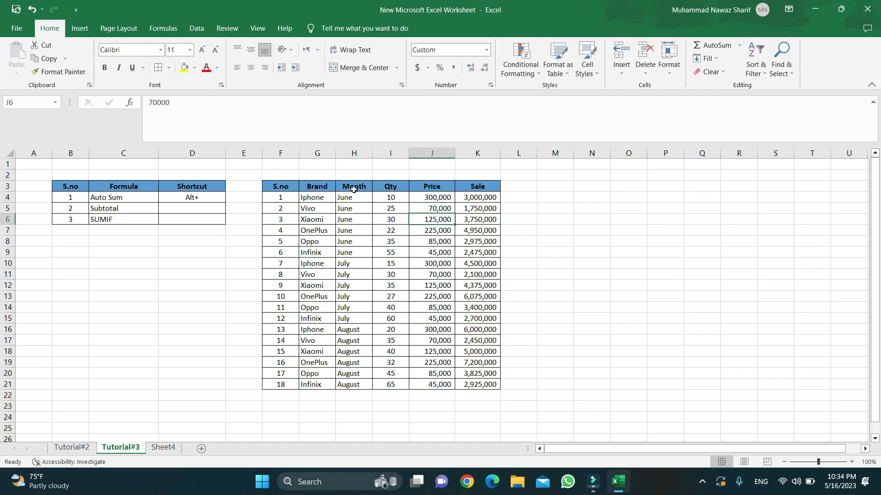
{"action": "key", "text": "Up"}
{"action": "key", "text": "Up"}
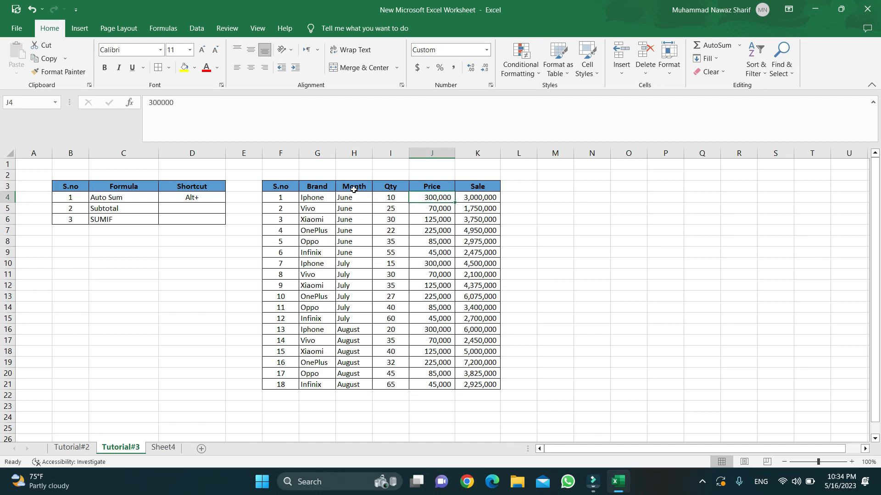
{"action": "key", "text": "Right"}
{"action": "key", "text": "Right"}
{"action": "key", "text": "Left"}
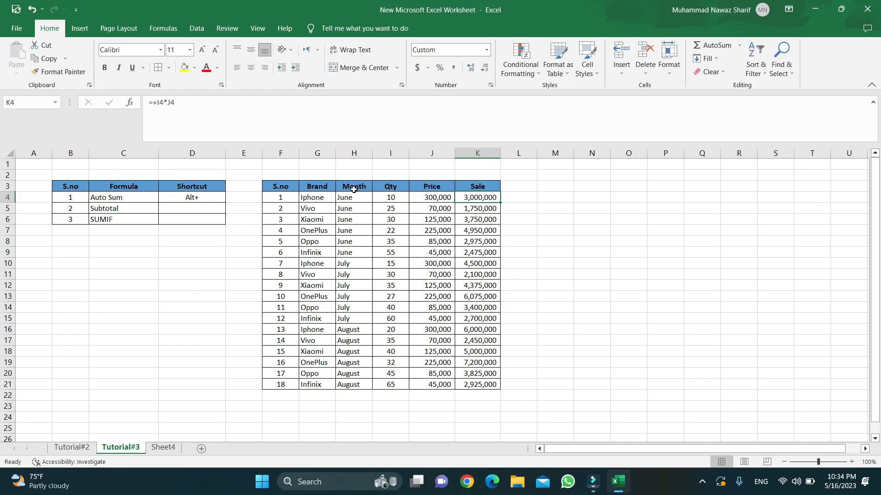
{"action": "key", "text": "Down"}
{"action": "key", "text": "Down"}
{"action": "key", "text": "Up"}
{"action": "key", "text": "Up"}
{"action": "key", "text": "F2"}
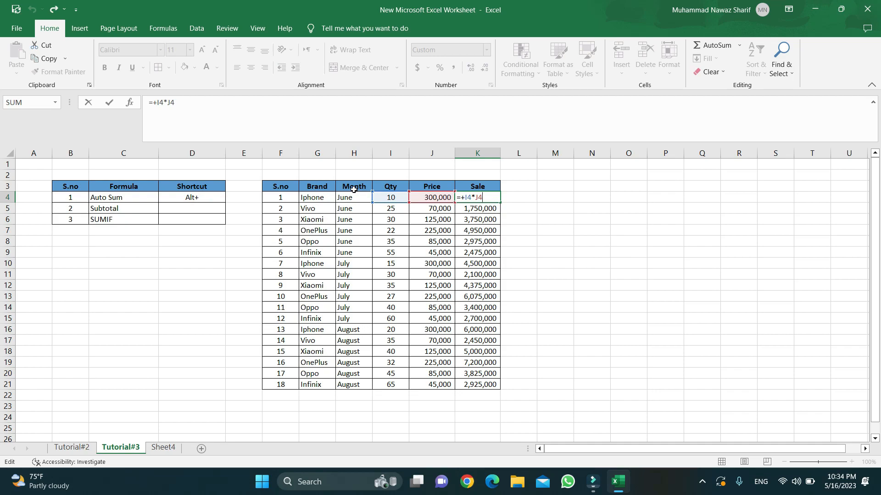
{"action": "key", "text": "Return"}
{"action": "key", "text": "Down"}
{"action": "key", "text": "Down"}
{"action": "key", "text": "Down"}
{"action": "key", "text": "Down"}
{"action": "key", "text": "Down"}
{"action": "key", "text": "Down"}
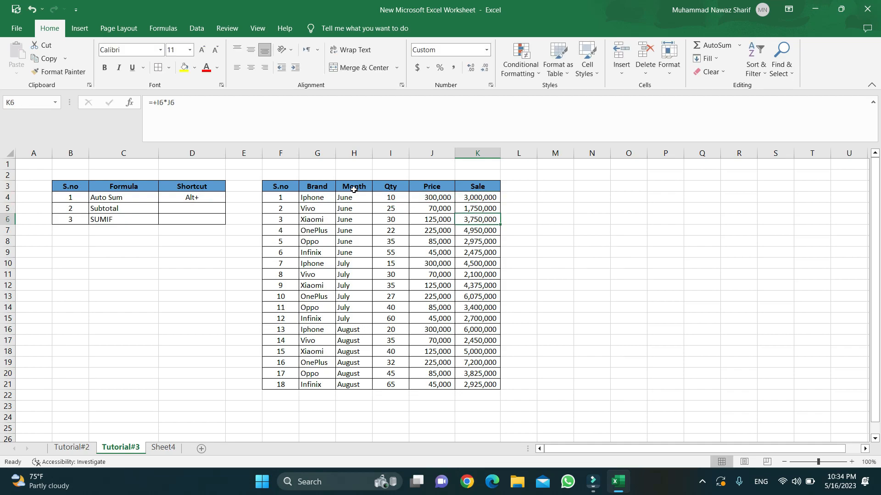
{"action": "key", "text": "Down"}
{"action": "key", "text": "Down"}
{"action": "key", "text": "Down"}
{"action": "key", "text": "Down"}
{"action": "key", "text": "Down"}
{"action": "key", "text": "Down"}
{"action": "key", "text": "Down"}
{"action": "key", "text": "Down"}
{"action": "key", "text": "Down"}
{"action": "key", "text": "Down"}
{"action": "key", "text": "Down"}
{"action": "key", "text": "Left"}
{"action": "key", "text": "Left"}
{"action": "key", "text": "Left"}
{"action": "key", "text": "Up"}
{"action": "key", "text": "Up"}
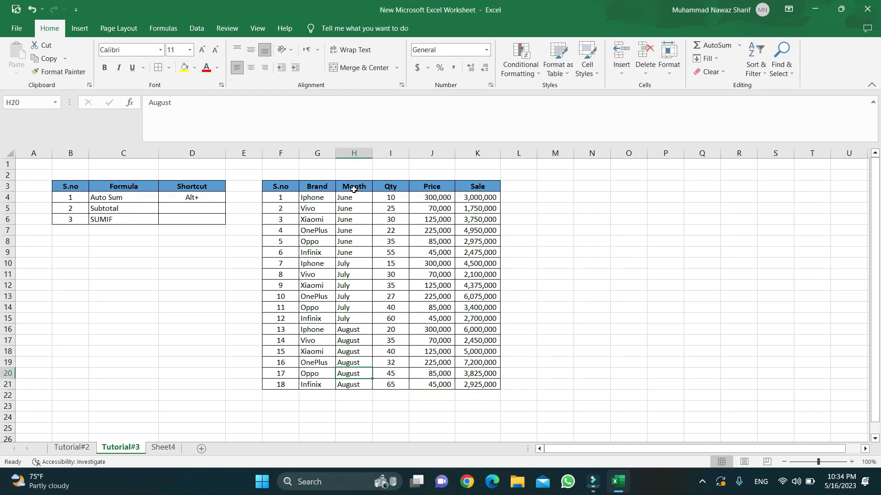
{"action": "key", "text": "Up"}
{"action": "key", "text": "Up"}
{"action": "key", "text": "Up"}
{"action": "key", "text": "Up"}
{"action": "key", "text": "Up"}
{"action": "key", "text": "Up"}
{"action": "key", "text": "Up"}
{"action": "key", "text": "Up"}
{"action": "key", "text": "Up"}
{"action": "key", "text": "Up"}
{"action": "key", "text": "Up"}
{"action": "key", "text": "Up"}
{"action": "key", "text": "Left"}
{"action": "key", "text": "Left"}
{"action": "key", "text": "Down"}
{"action": "key", "text": "Down"}
{"action": "key", "text": "Down"}
{"action": "key", "text": "Down"}
{"action": "key", "text": "Down"}
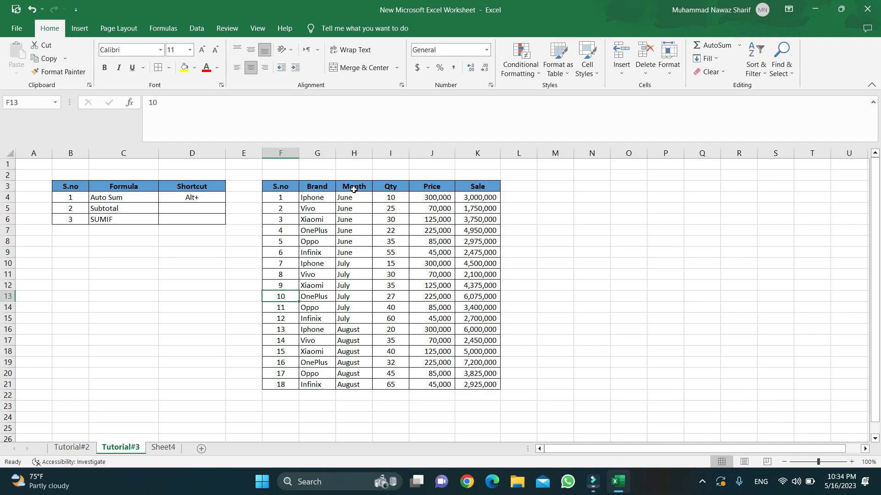
{"action": "key", "text": "Down"}
{"action": "key", "text": "Down"}
{"action": "key", "text": "Down"}
{"action": "key", "text": "Down"}
{"action": "key", "text": "Down"}
{"action": "key", "text": "Down"}
{"action": "key", "text": "Down"}
{"action": "key", "text": "Down"}
{"action": "key", "text": "Right"}
{"action": "key", "text": "Right"}
{"action": "key", "text": "Right"}
{"action": "key", "text": "Right"}
{"action": "key", "text": "Right"}
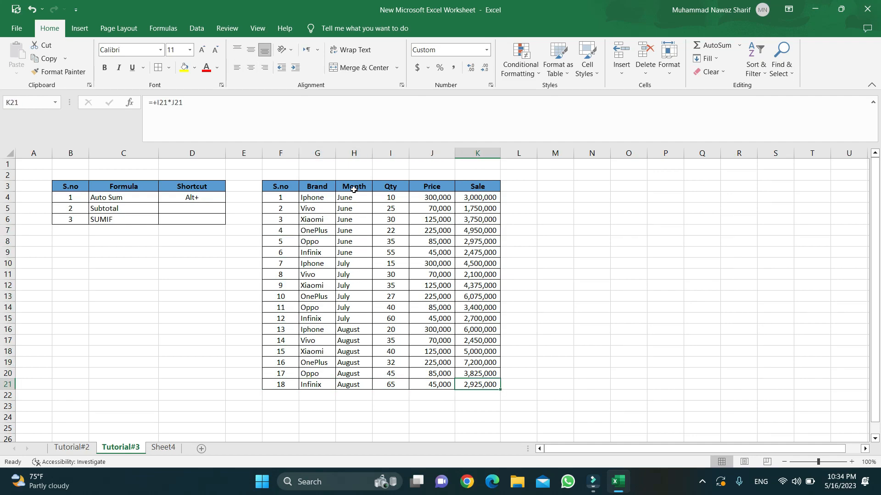
{"action": "key", "text": "Down"}
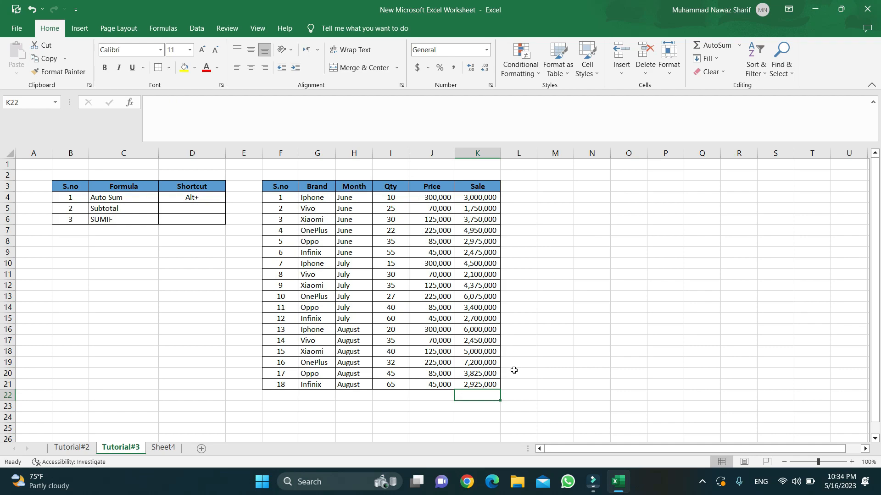
Total the Sale column in K22 (69,450,000), make it bold and autofit column K.
{"action": "key", "text": "alt+equal"}
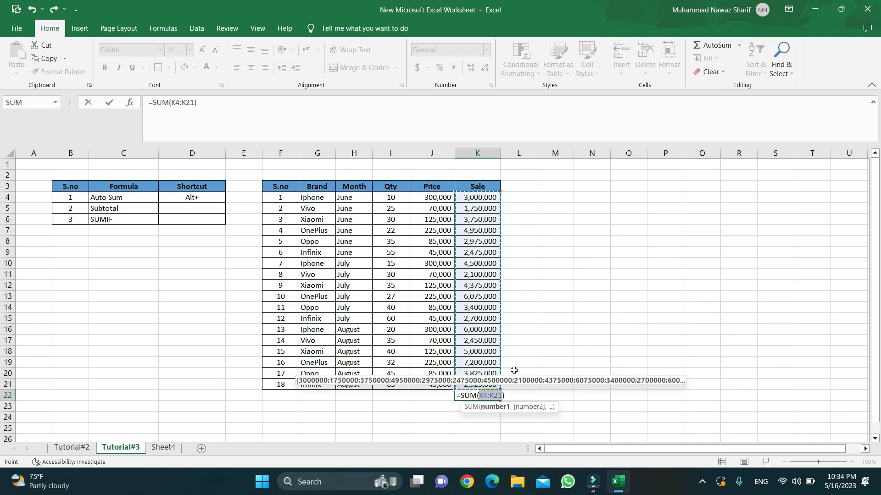
{"action": "key", "text": "Return"}
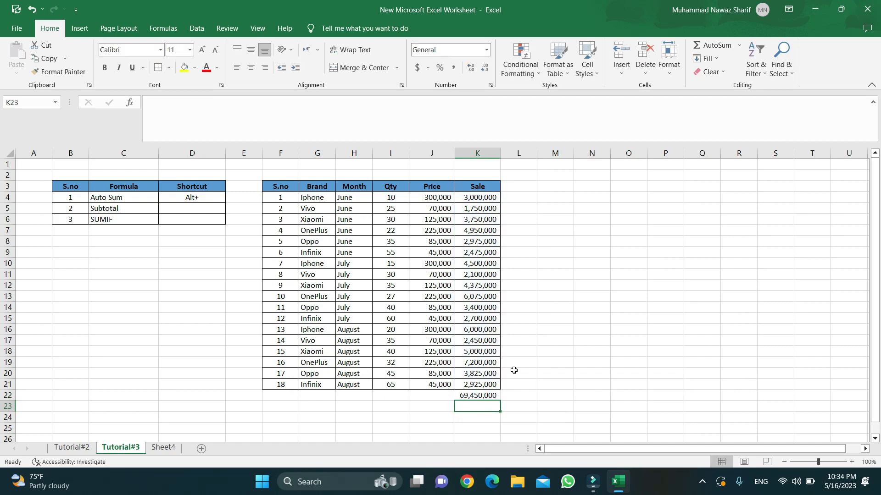
{"action": "key", "text": "Up"}
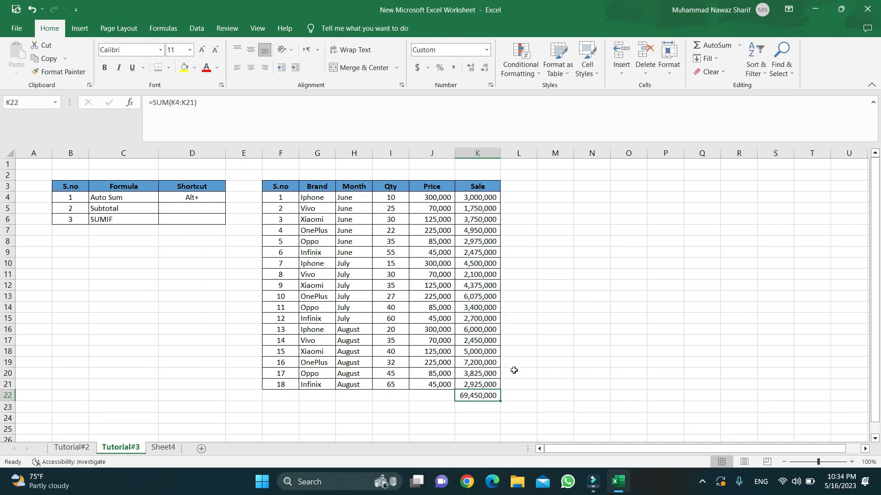
{"action": "key", "text": "ctrl+b"}
{"action": "key", "text": "alt+h"}
{"action": "key", "text": "o"}
{"action": "key", "text": "i"}
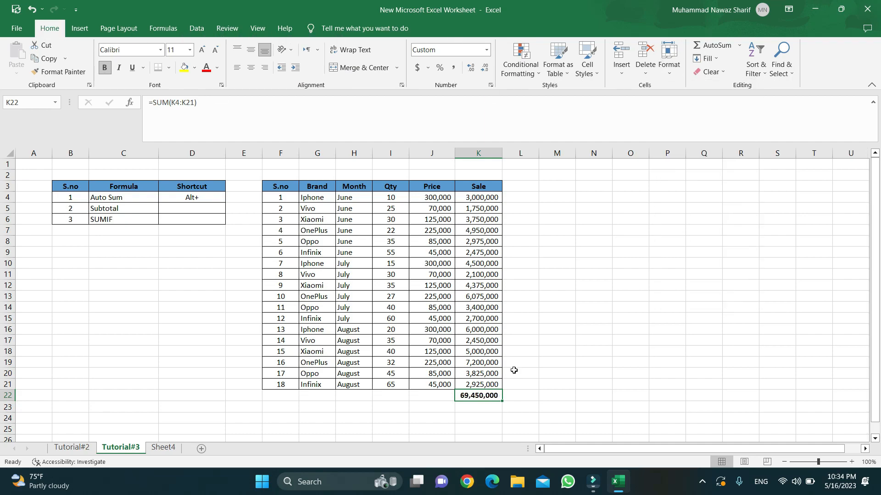
Enter a bold 'Total' label at the start of row 22.
{"action": "key", "text": "Left"}
{"action": "key", "text": "Left"}
{"action": "key", "text": "Left"}
{"action": "key", "text": "Left"}
{"action": "key", "text": "Left"}
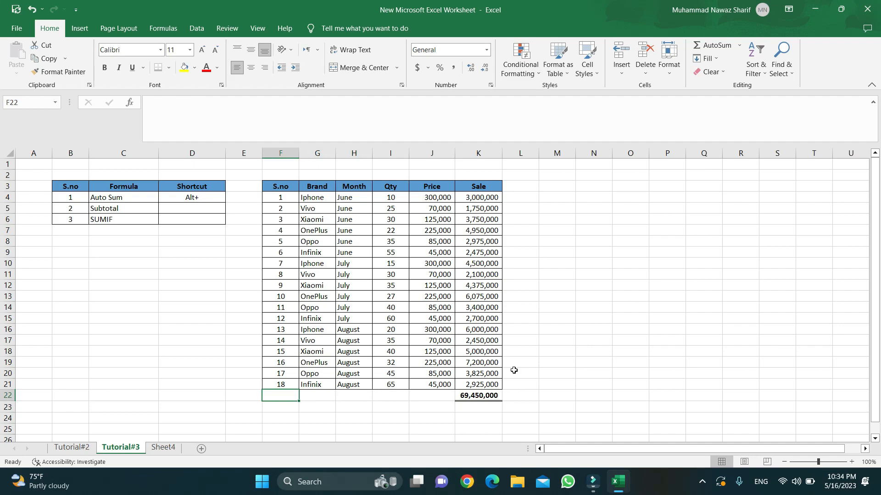
{"action": "key", "text": "shift+Right"}
{"action": "key", "text": "shift+Right"}
{"action": "key", "text": "shift+Right"}
{"action": "key", "text": "shift+Right"}
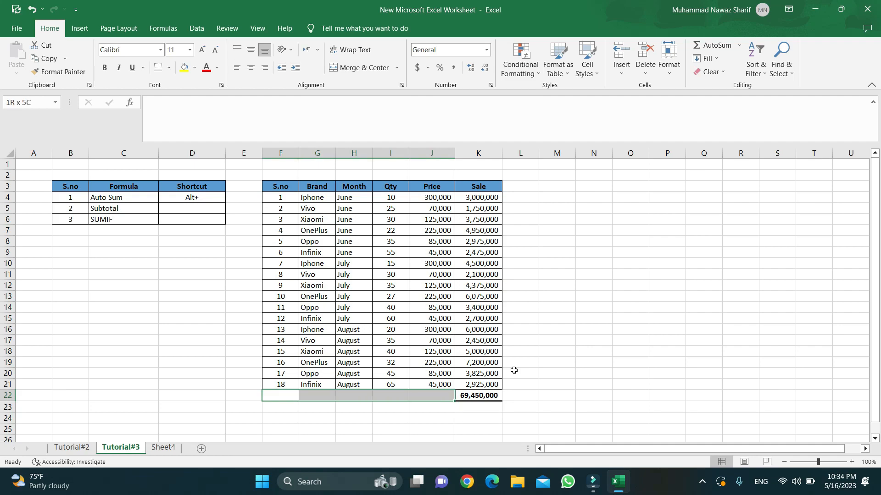
{"action": "key", "text": "alt"}
{"action": "key", "text": "Escape"}
{"action": "type", "text": "Tot"}
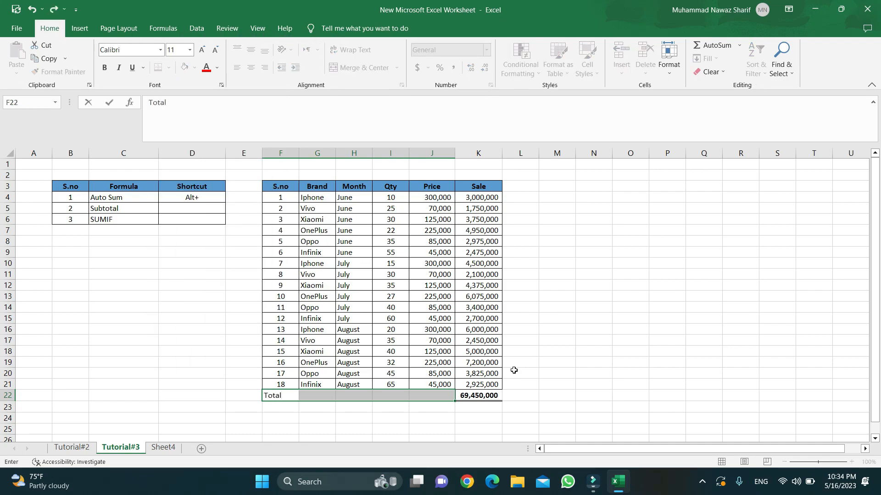
{"action": "type", "text": "al"}
{"action": "key", "text": "Return"}
{"action": "key", "text": "Left"}
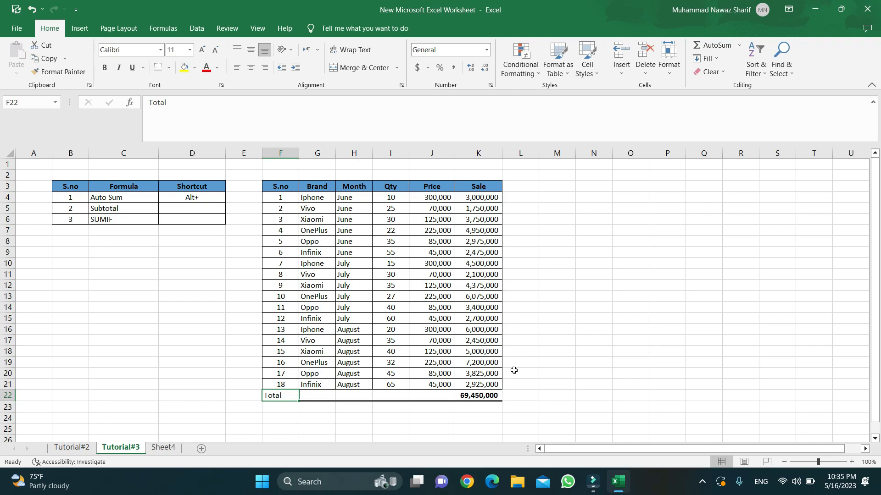
{"action": "key", "text": "ctrl+b"}
Clear the =SUM(K4:K21) formula from the Sale total cell K22.
{"action": "key", "text": "Right"}
{"action": "key", "text": "Right"}
{"action": "key", "text": "Right"}
{"action": "key", "text": "Right"}
{"action": "key", "text": "Right"}
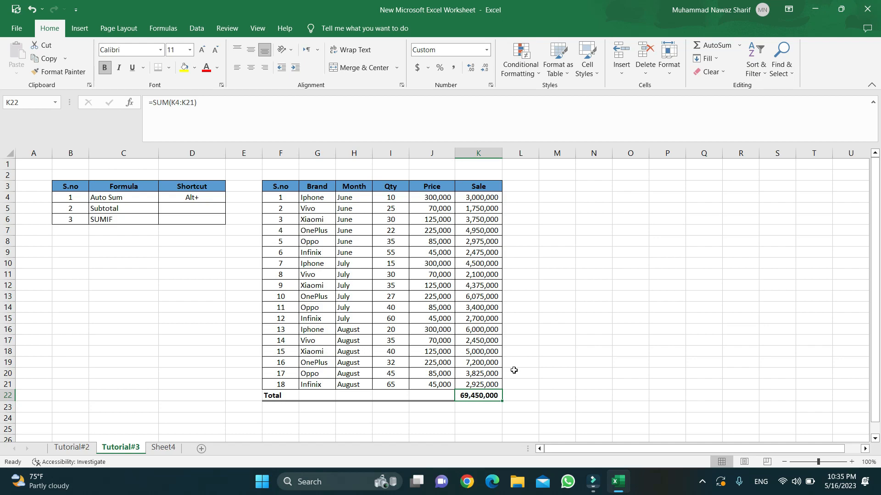
{"action": "key", "text": "Up"}
{"action": "key", "text": "Up"}
{"action": "key", "text": "Up"}
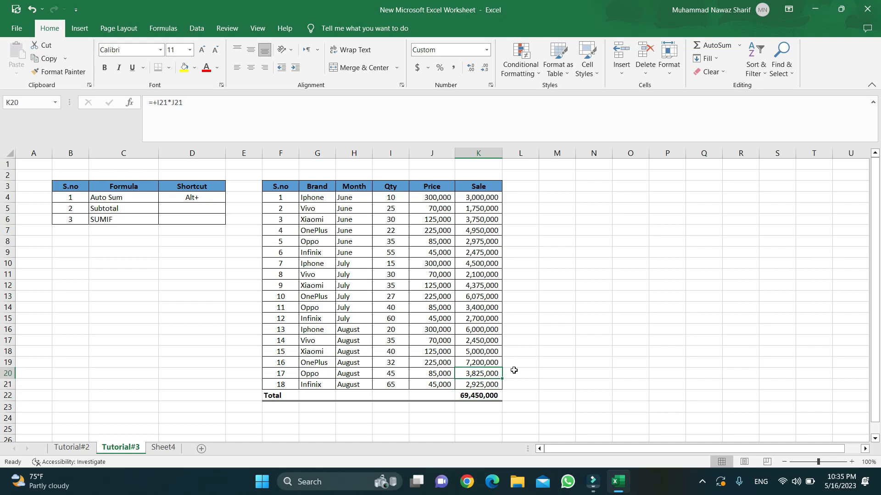
{"action": "key", "text": "Down"}
{"action": "key", "text": "Down"}
{"action": "key", "text": "Down"}
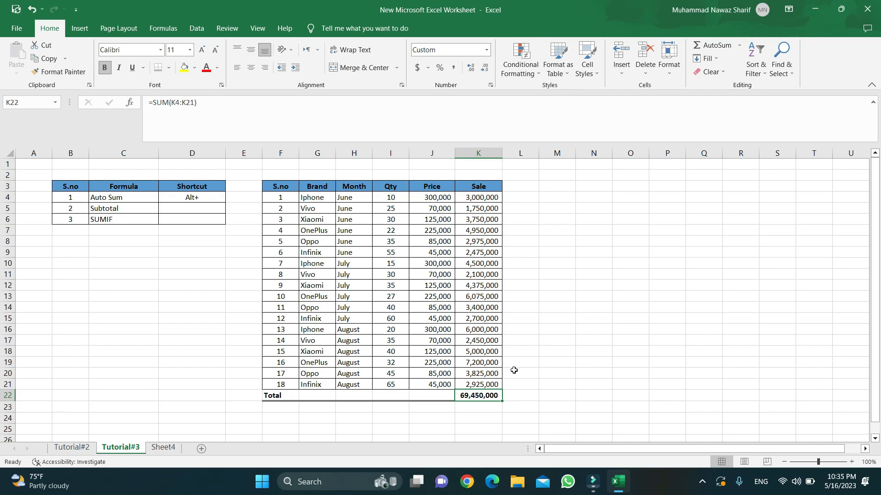
{"action": "key", "text": "Delete"}
{"action": "key", "text": "Down"}
{"action": "key", "text": "Down"}
{"action": "key", "text": "Up"}
{"action": "key", "text": "Up"}
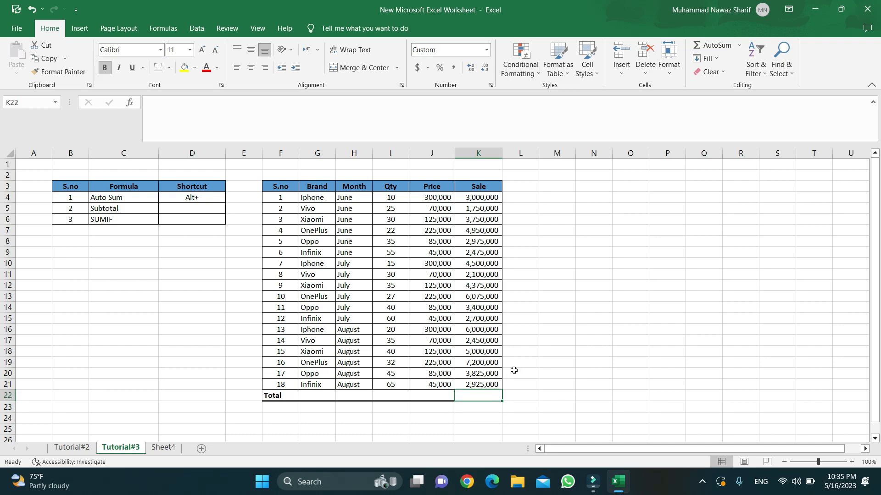
{"action": "key", "text": "alt+equal"}
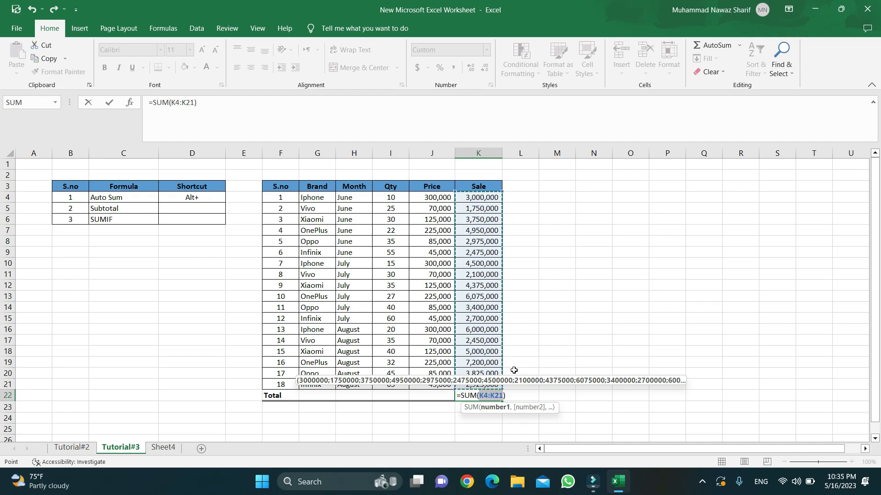
{"action": "key", "text": "Return"}
{"action": "key", "text": "Up"}
{"action": "key", "text": "Up"}
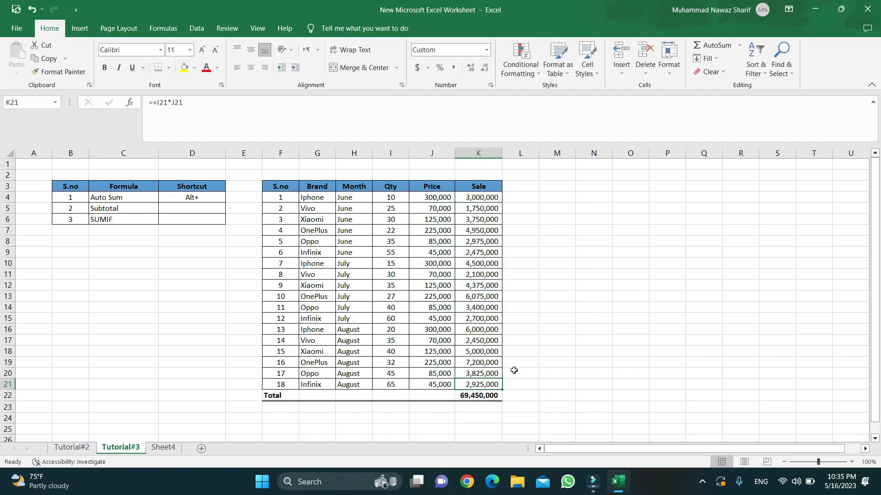
{"action": "key", "text": "Down"}
{"action": "key", "text": "Up"}
{"action": "key", "text": "Up"}
{"action": "key", "text": "Up"}
{"action": "key", "text": "Up"}
{"action": "key", "text": "Up"}
{"action": "key", "text": "Up"}
{"action": "key", "text": "Up"}
{"action": "key", "text": "Up"}
{"action": "key", "text": "Up"}
{"action": "key", "text": "Up"}
{"action": "key", "text": "Up"}
{"action": "key", "text": "Up"}
{"action": "key", "text": "Up"}
{"action": "key", "text": "Up"}
{"action": "key", "text": "Up"}
{"action": "key", "text": "Up"}
{"action": "key", "text": "Left"}
{"action": "key", "text": "Left"}
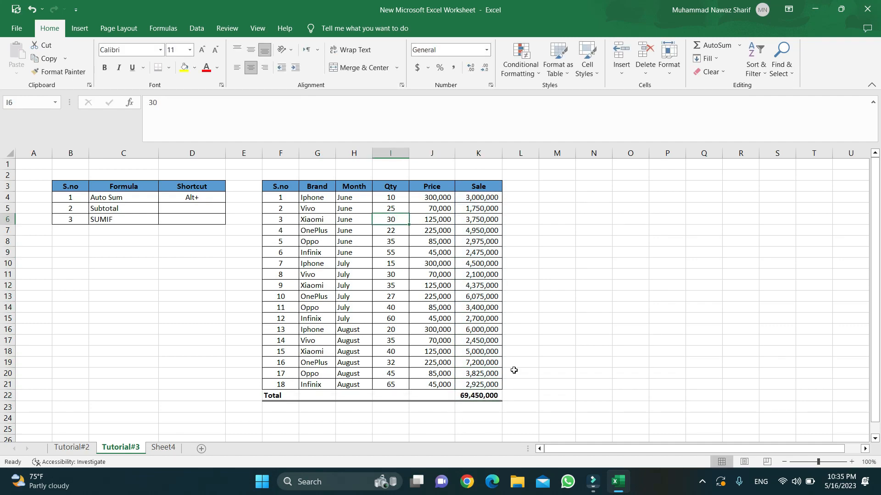
{"action": "key", "text": "Left"}
{"action": "key", "text": "Left"}
{"action": "key", "text": "Left"}
{"action": "key", "text": "Left"}
{"action": "key", "text": "Up"}
{"action": "key", "text": "Up"}
{"action": "key", "text": "Left"}
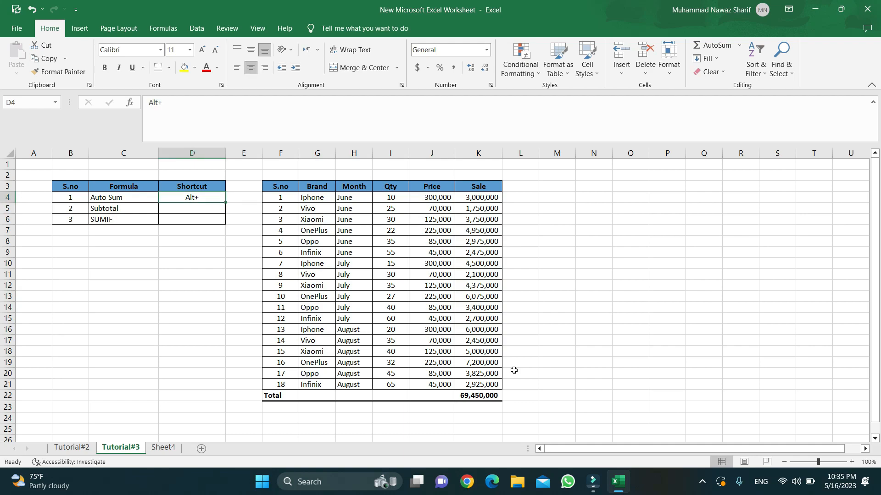
{"action": "key", "text": "Right"}
{"action": "key", "text": "Right"}
{"action": "key", "text": "Right"}
{"action": "key", "text": "Right"}
{"action": "key", "text": "Right"}
{"action": "key", "text": "Right"}
{"action": "key", "text": "Right"}
{"action": "key", "text": "Down"}
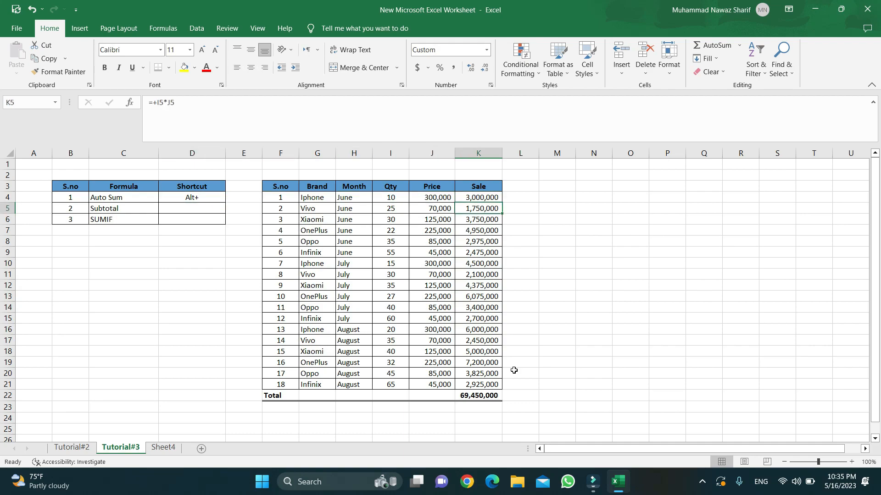
{"action": "key", "text": "Down"}
{"action": "key", "text": "Down"}
{"action": "key", "text": "Down"}
{"action": "key", "text": "Down"}
{"action": "key", "text": "Down"}
{"action": "key", "text": "Down"}
{"action": "key", "text": "Down"}
{"action": "key", "text": "Down"}
{"action": "key", "text": "Down"}
{"action": "key", "text": "Down"}
{"action": "key", "text": "Down"}
{"action": "key", "text": "Down"}
{"action": "key", "text": "Down"}
{"action": "key", "text": "Down"}
{"action": "key", "text": "Down"}
{"action": "key", "text": "Down"}
{"action": "key", "text": "Down"}
{"action": "key", "text": "Delete"}
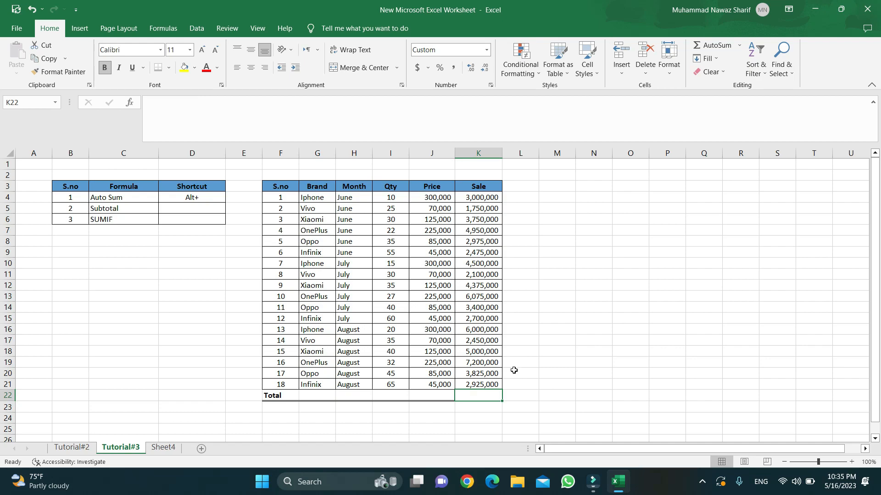
{"action": "key", "text": "alt+equal"}
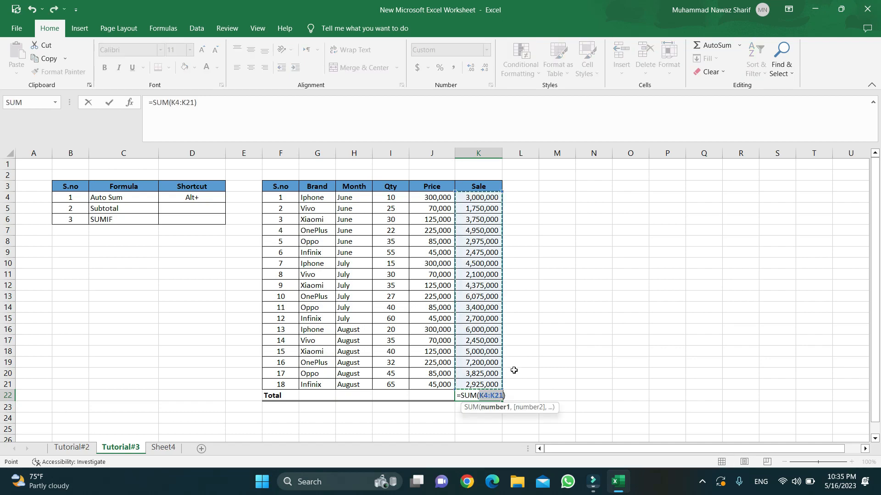
{"action": "key", "text": "Return"}
{"action": "key", "text": "Up"}
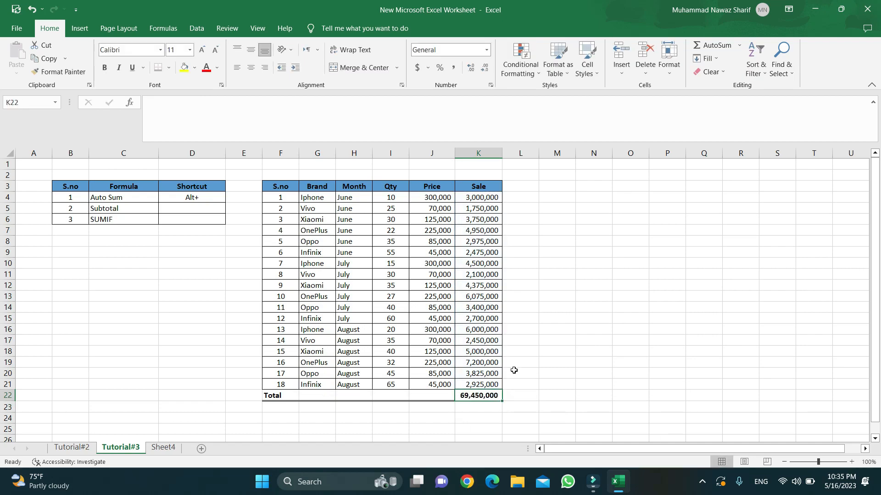
{"action": "key", "text": "Down"}
{"action": "key", "text": "Up"}
{"action": "key", "text": "F2"}
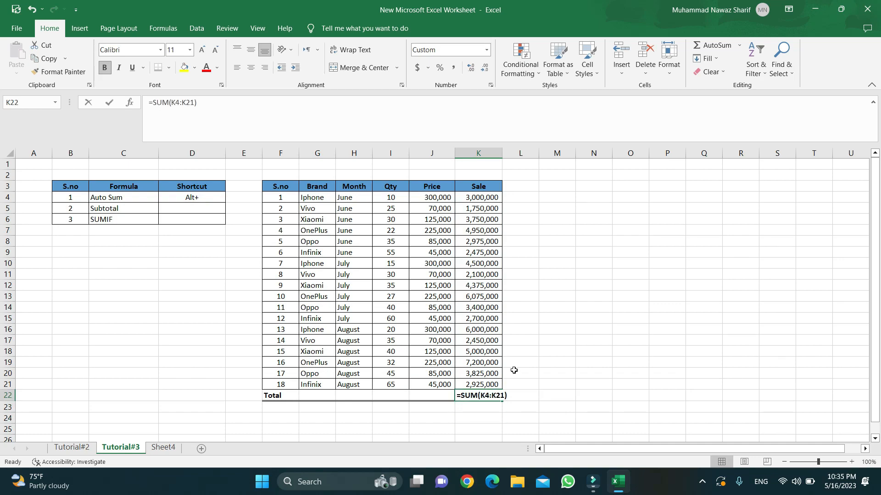
{"action": "key", "text": "BackSpace"}
{"action": "key", "text": "BackSpace"}
{"action": "key", "text": "BackSpace"}
{"action": "key", "text": "BackSpace"}
{"action": "key", "text": "BackSpace"}
{"action": "key", "text": "BackSpace"}
{"action": "key", "text": "BackSpace"}
{"action": "key", "text": "BackSpace"}
{"action": "key", "text": "BackSpace"}
{"action": "key", "text": "BackSpace"}
{"action": "key", "text": "BackSpace"}
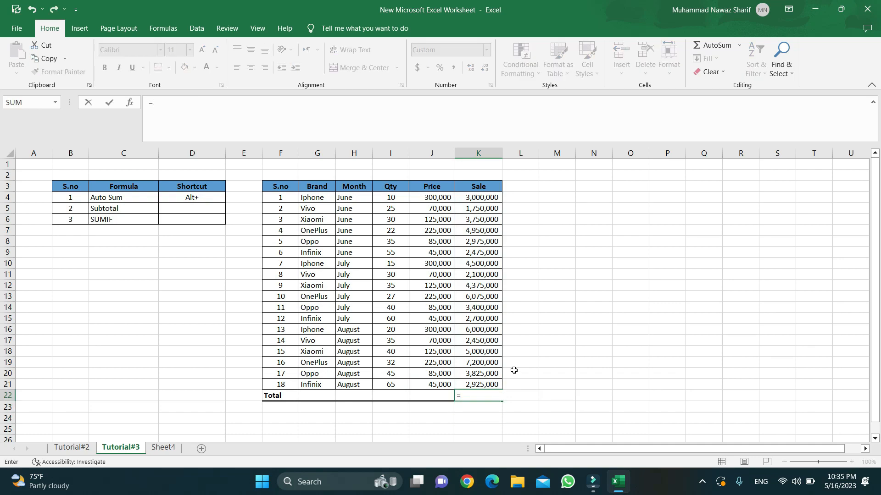
{"action": "key", "text": "BackSpace"}
{"action": "key", "text": "ctrl+Return"}
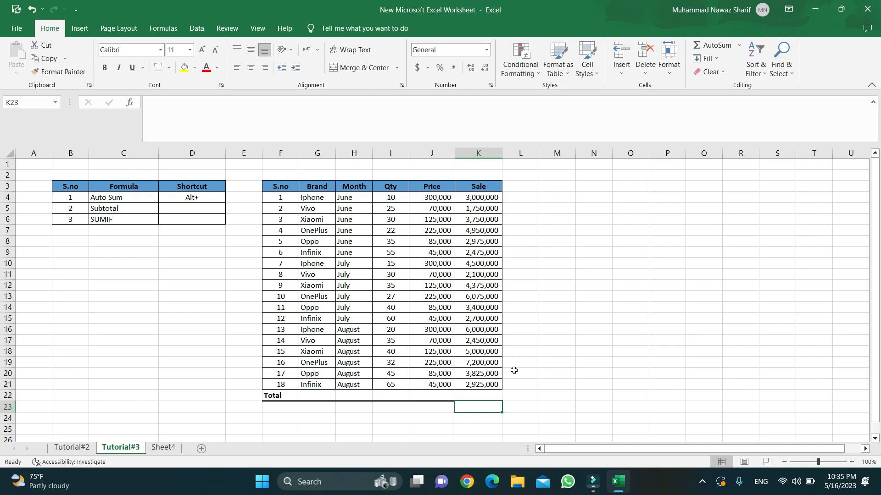
Enter a hand-written =SUM(K4:K22) in K22 and dismiss the circular-reference warning.
{"action": "type", "text": "="}
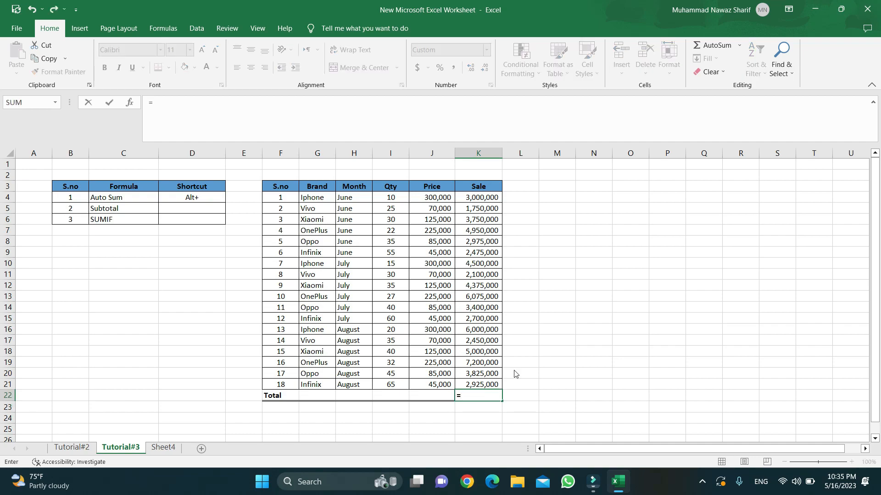
{"action": "type", "text": "sum("}
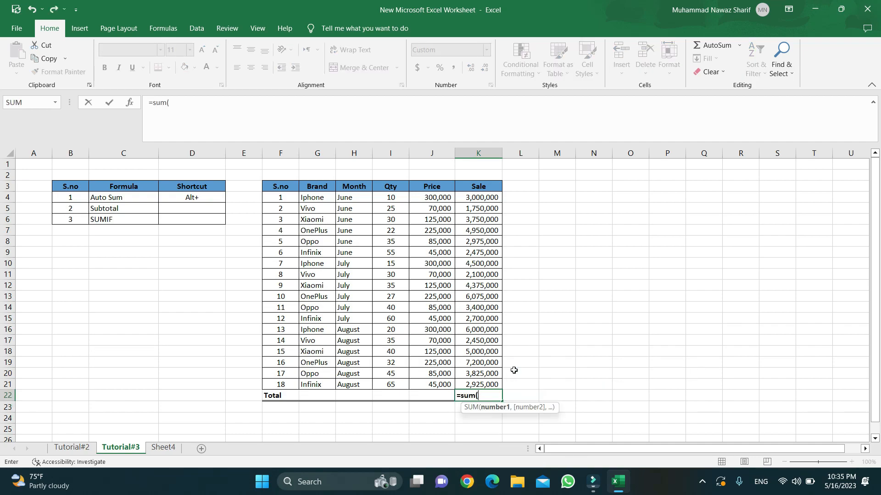
{"action": "key", "text": "Up"}
{"action": "key", "text": "Up"}
{"action": "key", "text": "Up"}
{"action": "key", "text": "Up"}
{"action": "key", "text": "Up"}
{"action": "key", "text": "Up"}
{"action": "key", "text": "Up"}
{"action": "key", "text": "Up"}
{"action": "key", "text": "Up"}
{"action": "key", "text": "Up"}
{"action": "key", "text": "Up"}
{"action": "key", "text": "Up"}
{"action": "key", "text": "Up"}
{"action": "key", "text": "Up"}
{"action": "key", "text": "Up"}
{"action": "key", "text": "Up"}
{"action": "key", "text": "Up"}
{"action": "key", "text": "Up"}
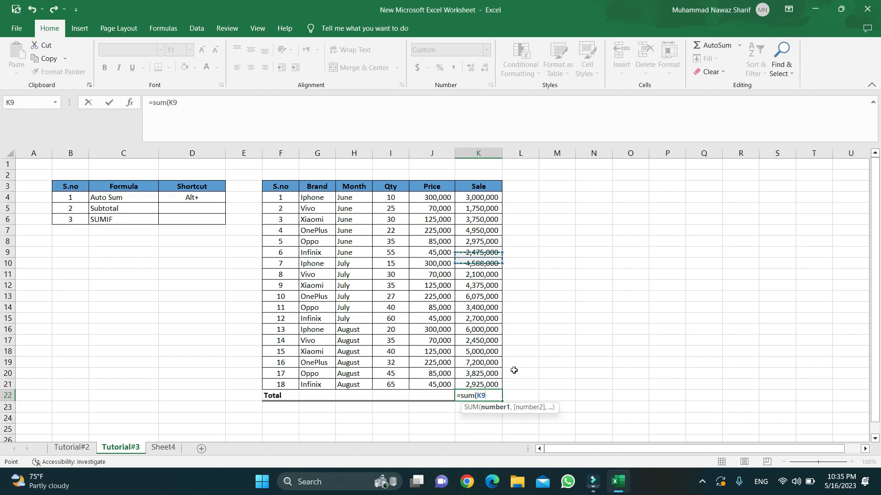
{"action": "key", "text": "shift+Down"}
{"action": "key", "text": "shift+Down"}
{"action": "key", "text": "shift+Down"}
{"action": "key", "text": "shift+Down"}
{"action": "key", "text": "shift+Down"}
{"action": "key", "text": "shift+Down"}
{"action": "key", "text": "shift+Down"}
{"action": "key", "text": "shift+Down"}
{"action": "key", "text": "shift+Down"}
{"action": "key", "text": "shift+Down"}
{"action": "key", "text": "shift+Down"}
{"action": "key", "text": "shift+Down"}
{"action": "key", "text": "shift+Down"}
{"action": "key", "text": "shift+Down"}
{"action": "key", "text": "shift+Down"}
{"action": "key", "text": "shift+Down"}
{"action": "key", "text": "shift+Down"}
{"action": "key", "text": "shift+Down"}
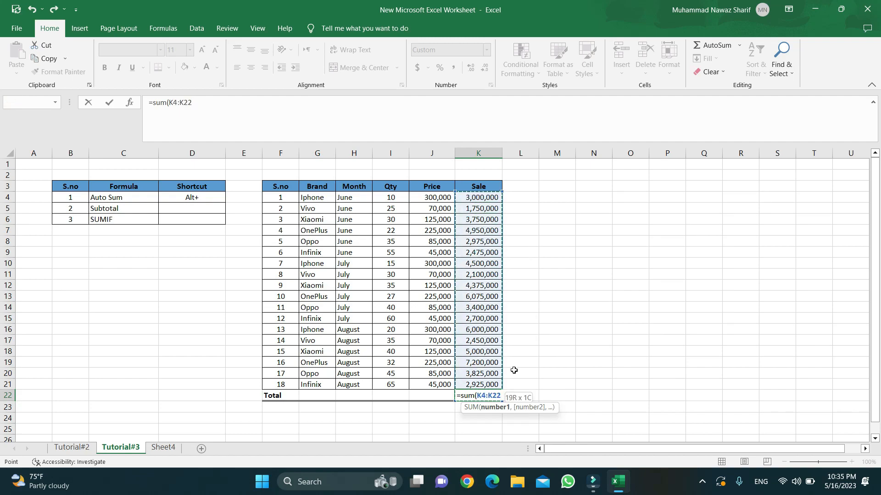
{"action": "type", "text": ")"}
{"action": "key", "text": "Return"}
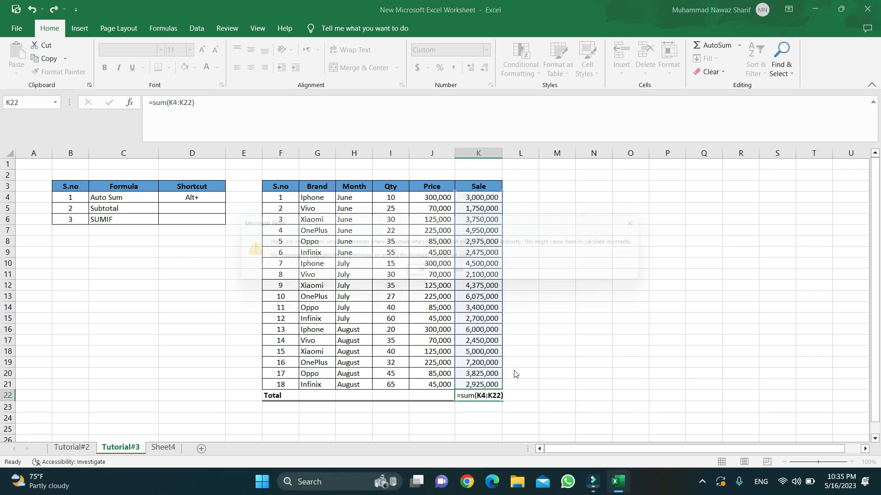
{"action": "key", "text": "Return"}
Replace it with an AutoSum =SUM(K4:K21), giving 69,450,000.
{"action": "key", "text": "Up"}
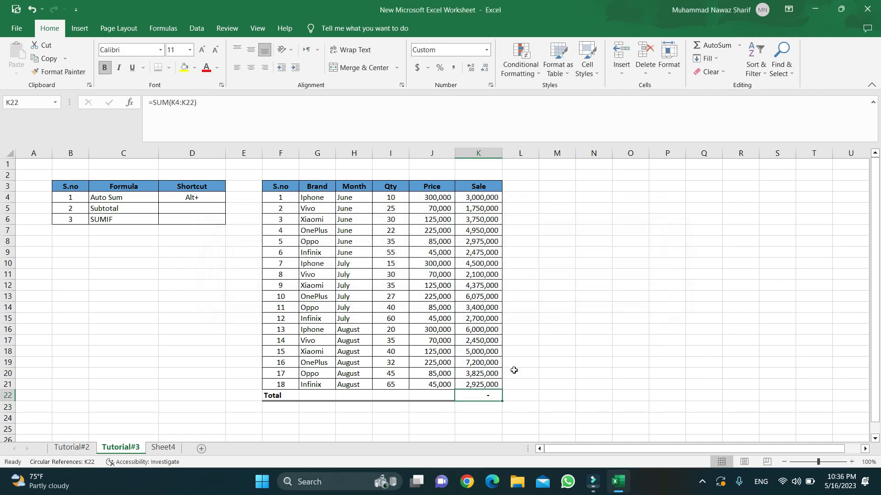
{"action": "key", "text": "F2"}
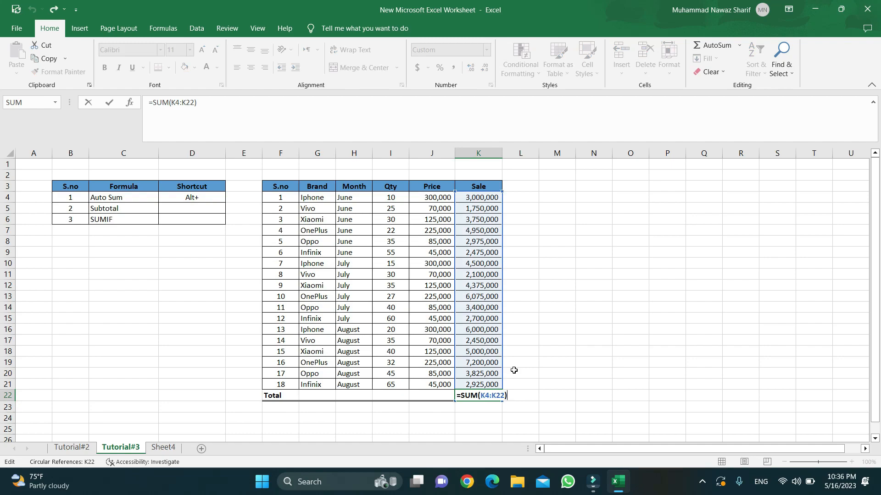
{"action": "key", "text": "Escape"}
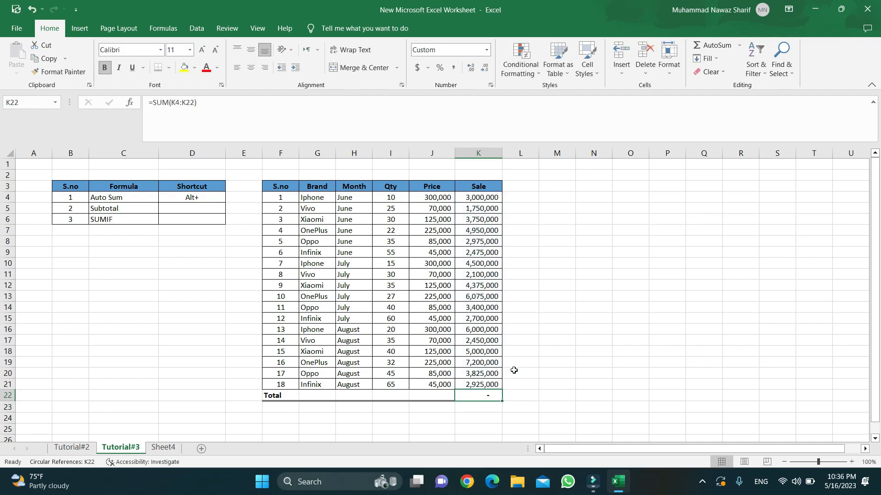
{"action": "key", "text": "alt+equal"}
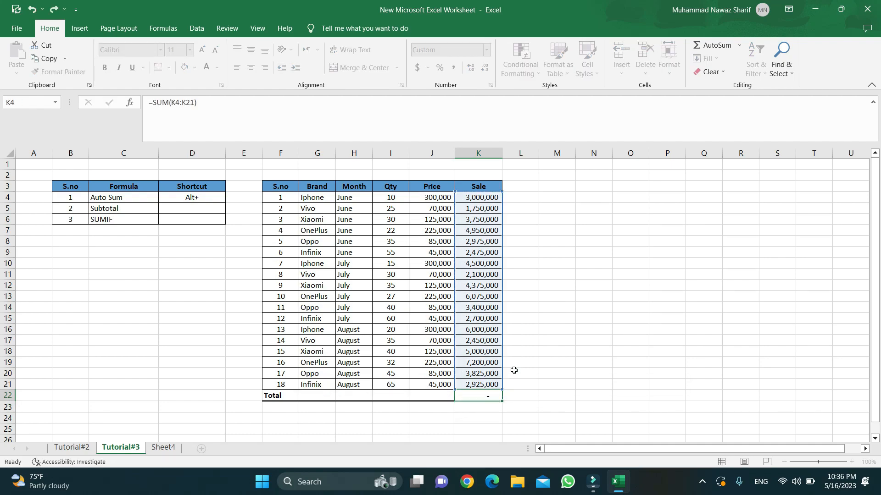
{"action": "key", "text": "Return"}
{"action": "key", "text": "Up"}
{"action": "key", "text": "Up"}
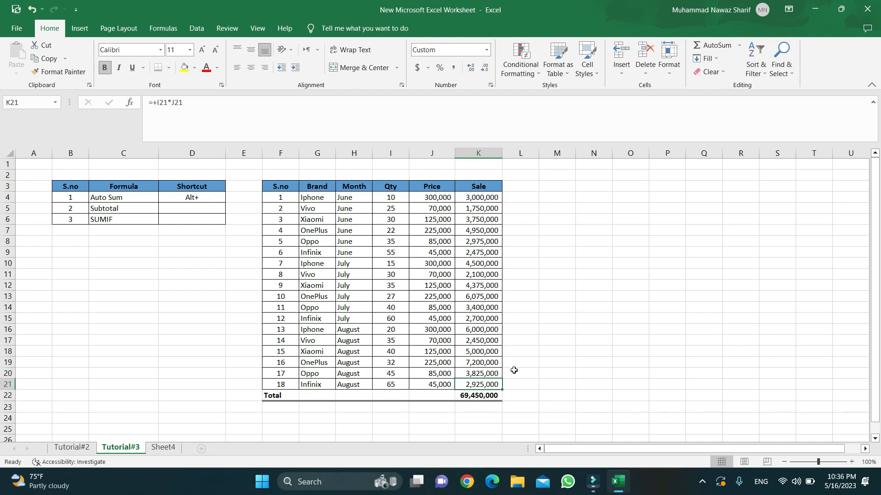
{"action": "key", "text": "Up"}
{"action": "key", "text": "Up"}
{"action": "key", "text": "Up"}
{"action": "key", "text": "Up"}
{"action": "key", "text": "Up"}
{"action": "key", "text": "Up"}
{"action": "key", "text": "Up"}
{"action": "key", "text": "Up"}
{"action": "key", "text": "Up"}
{"action": "key", "text": "Up"}
{"action": "key", "text": "Up"}
{"action": "key", "text": "Up"}
{"action": "key", "text": "Up"}
{"action": "key", "text": "Up"}
{"action": "key", "text": "Up"}
{"action": "key", "text": "Up"}
{"action": "key", "text": "Up"}
{"action": "key", "text": "Up"}
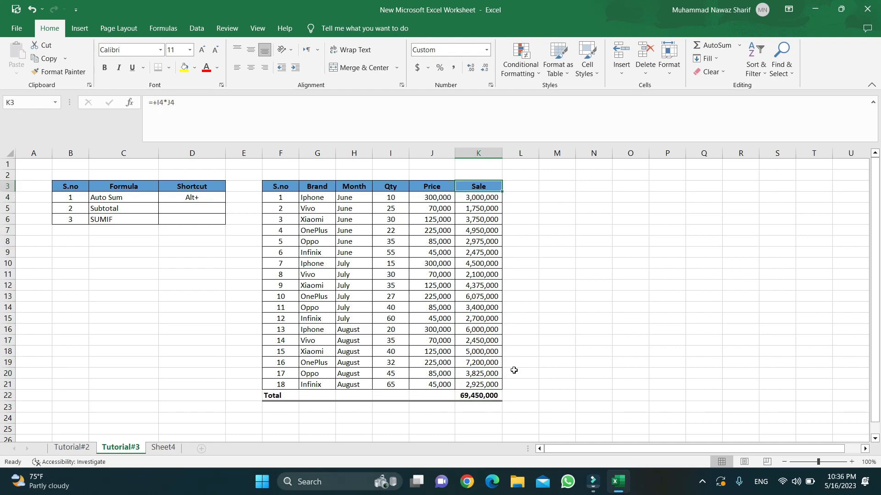
{"action": "key", "text": "Down"}
{"action": "key", "text": "Down"}
{"action": "key", "text": "Down"}
{"action": "key", "text": "Down"}
{"action": "key", "text": "Down"}
{"action": "key", "text": "Down"}
{"action": "key", "text": "Down"}
{"action": "key", "text": "Down"}
{"action": "key", "text": "Down"}
{"action": "key", "text": "Down"}
{"action": "key", "text": "Down"}
{"action": "key", "text": "Down"}
{"action": "key", "text": "Down"}
{"action": "key", "text": "Down"}
{"action": "key", "text": "Down"}
{"action": "key", "text": "Down"}
{"action": "key", "text": "Down"}
{"action": "key", "text": "Down"}
{"action": "key", "text": "Down"}
{"action": "key", "text": "Left"}
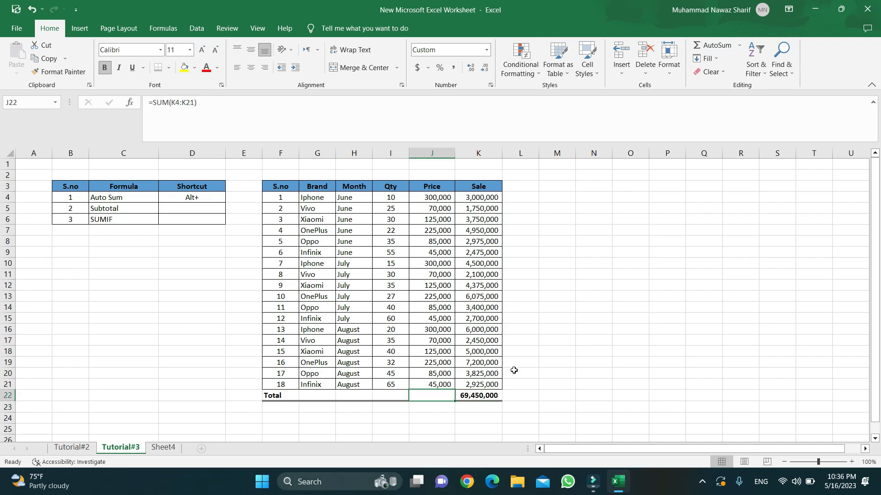
{"action": "key", "text": "Left"}
{"action": "key", "text": "Left"}
{"action": "key", "text": "Left"}
{"action": "key", "text": "Left"}
{"action": "key", "text": "Right"}
{"action": "key", "text": "Right"}
{"action": "key", "text": "Right"}
{"action": "key", "text": "Right"}
{"action": "key", "text": "Right"}
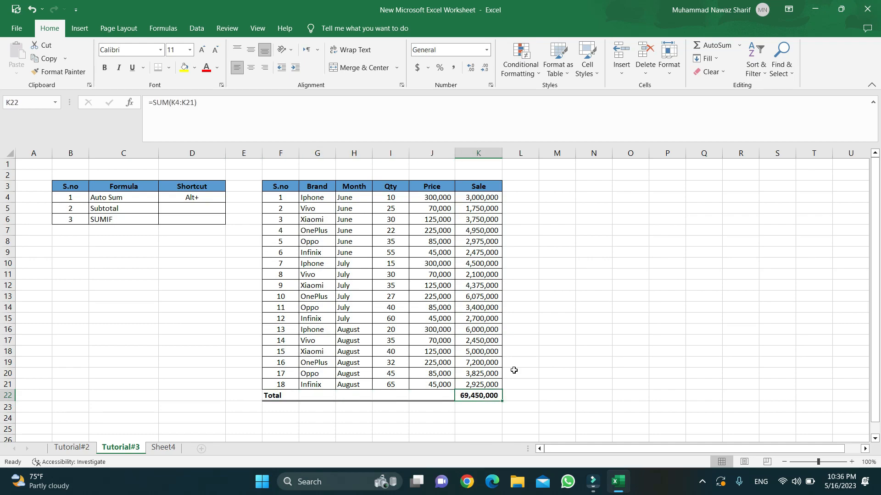
{"action": "key", "text": "Up"}
{"action": "key", "text": "Up"}
{"action": "key", "text": "Up"}
{"action": "key", "text": "Up"}
{"action": "key", "text": "Up"}
{"action": "key", "text": "Up"}
{"action": "key", "text": "Up"}
{"action": "key", "text": "Up"}
{"action": "key", "text": "Up"}
{"action": "key", "text": "Up"}
{"action": "key", "text": "Up"}
{"action": "key", "text": "Up"}
{"action": "key", "text": "Up"}
{"action": "key", "text": "Up"}
{"action": "key", "text": "Up"}
{"action": "key", "text": "Up"}
{"action": "key", "text": "Up"}
{"action": "key", "text": "Up"}
{"action": "key", "text": "Up"}
{"action": "key", "text": "Left"}
{"action": "key", "text": "Left"}
{"action": "key", "text": "Left"}
{"action": "key", "text": "Left"}
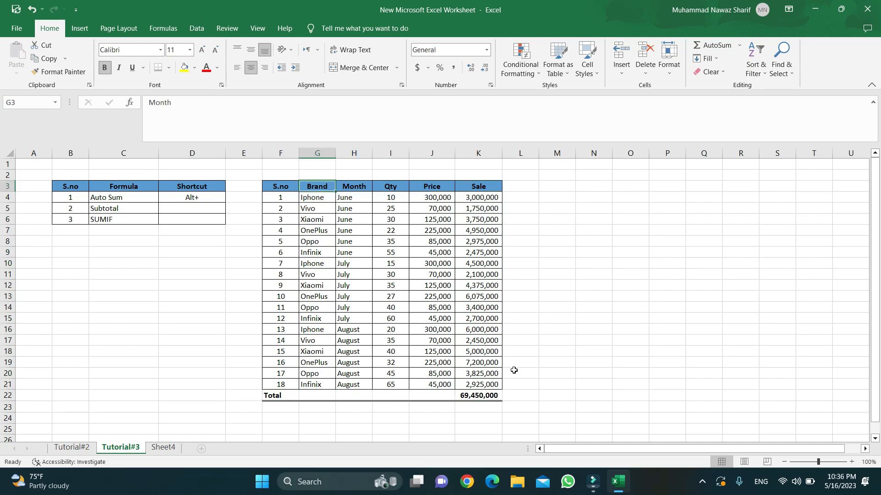
{"action": "key", "text": "Left"}
{"action": "key", "text": "Left"}
{"action": "key", "text": "Left"}
{"action": "key", "text": "Left"}
{"action": "key", "text": "Left"}
{"action": "key", "text": "Down"}
{"action": "key", "text": "Down"}
{"action": "key", "text": "Right"}
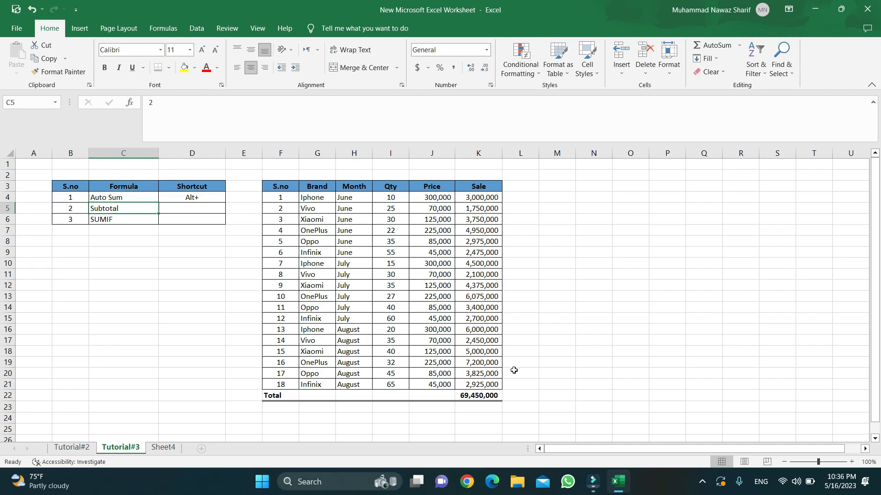
{"action": "key", "text": "Right"}
{"action": "key", "text": "Right"}
{"action": "key", "text": "Up"}
{"action": "key", "text": "Up"}
{"action": "key", "text": "Right"}
{"action": "key", "text": "shift+Right"}
{"action": "key", "text": "shift+Right"}
{"action": "key", "text": "shift+Right"}
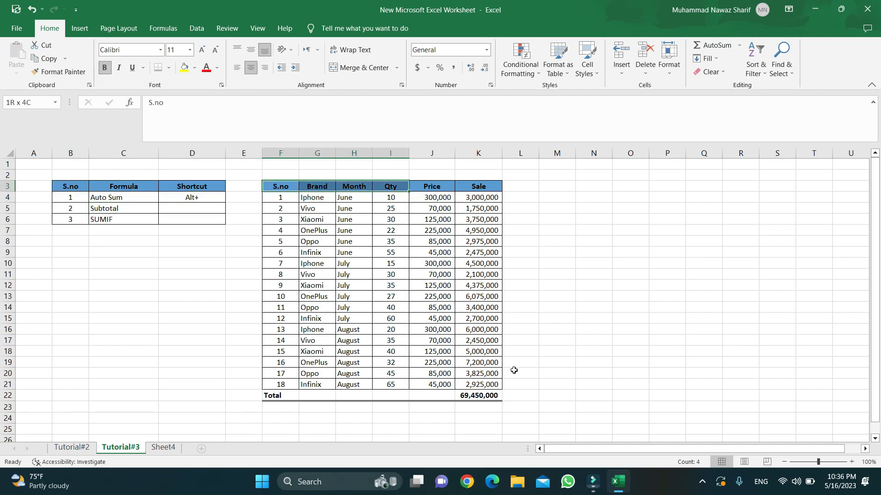
{"action": "key", "text": "shift+Right"}
{"action": "key", "text": "shift+Right"}
{"action": "key", "text": "ctrl+shift+l"}
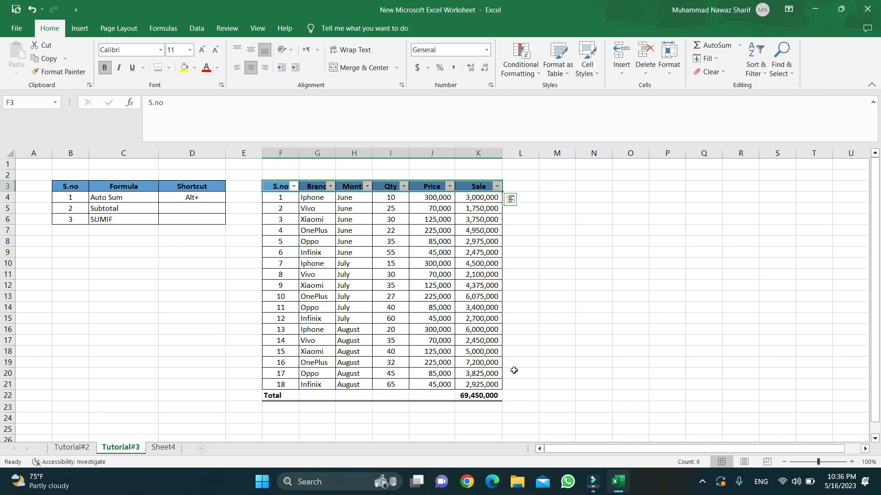
{"action": "key", "text": "Down"}
{"action": "key", "text": "Down"}
{"action": "key", "text": "Up"}
{"action": "key", "text": "Right"}
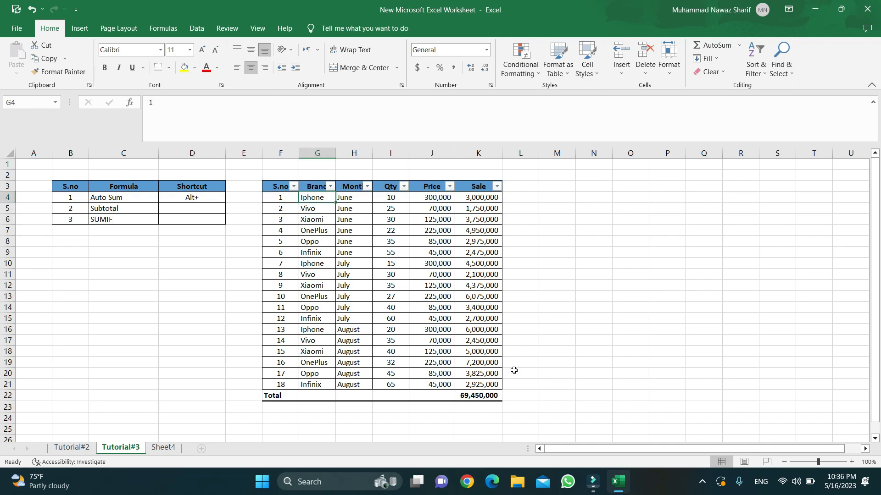
{"action": "key", "text": "Right"}
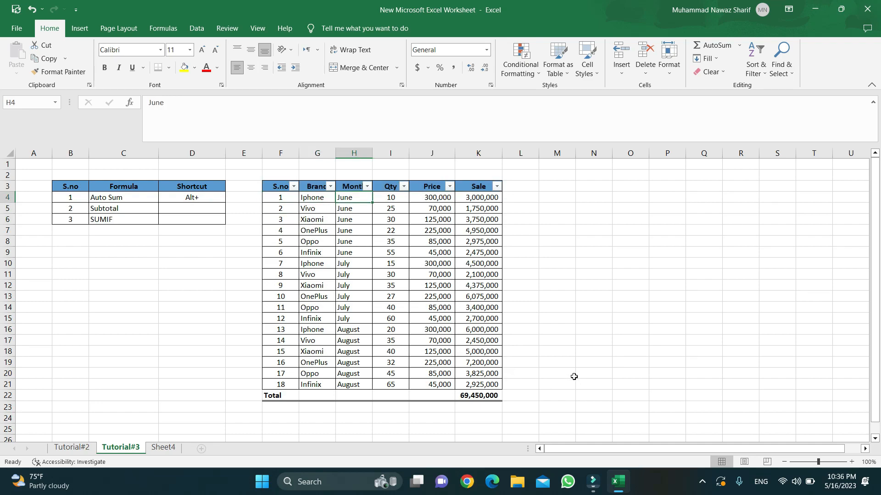
{"action": "left_click", "coordinate": [367, 186]}
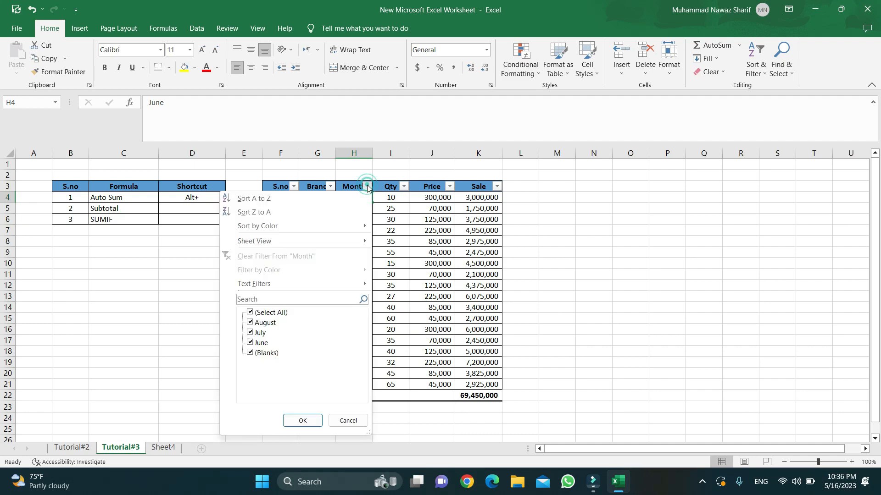
{"action": "left_click", "coordinate": [251, 313]}
{"action": "left_click", "coordinate": [250, 342]}
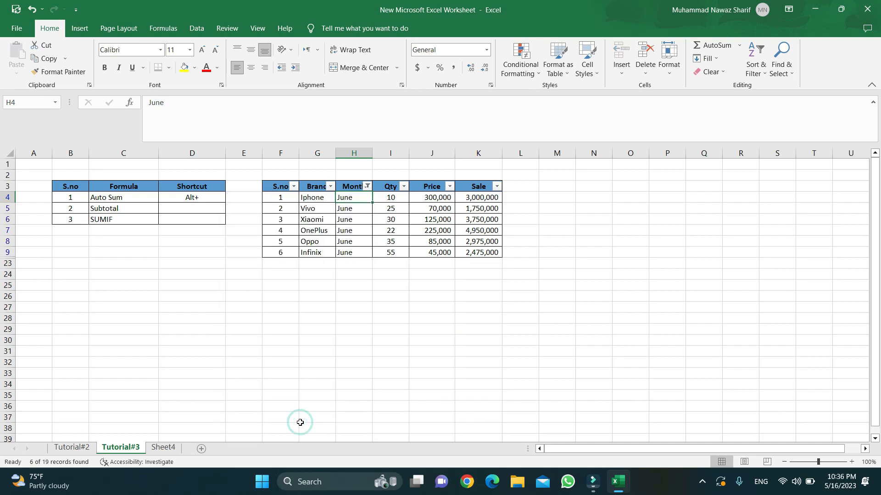
{"action": "left_click", "coordinate": [487, 265]}
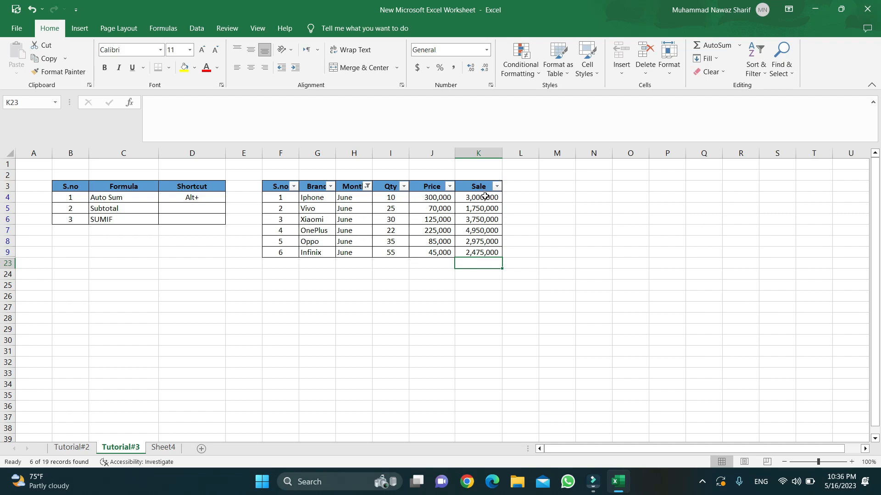
{"action": "left_click_drag", "start_coordinate": [485, 197], "coordinate": [478, 253]}
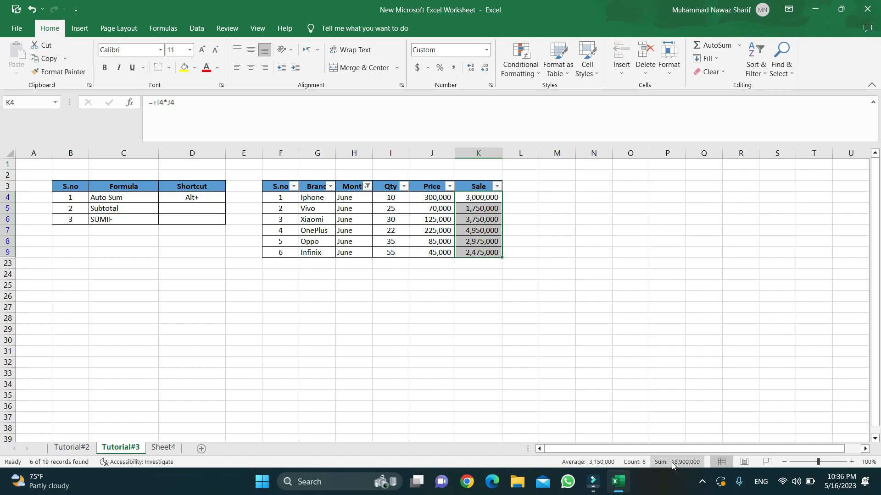
{"action": "left_click", "coordinate": [477, 264]}
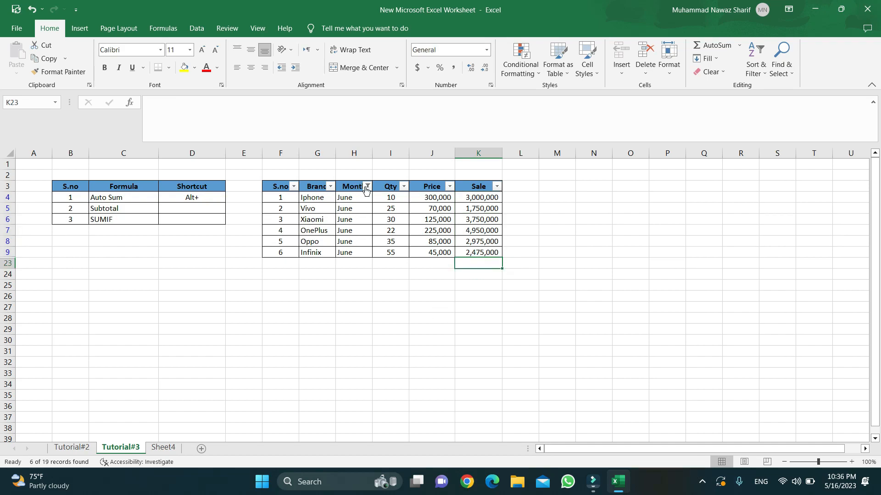
{"action": "left_click", "coordinate": [101, 198]}
{"action": "left_click_drag", "start_coordinate": [102, 198], "coordinate": [188, 198]}
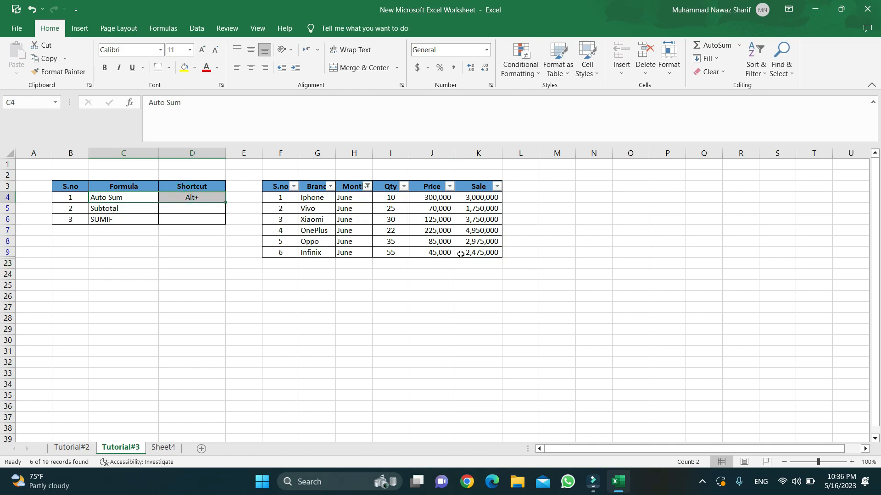
{"action": "left_click_drag", "start_coordinate": [289, 265], "coordinate": [486, 261]}
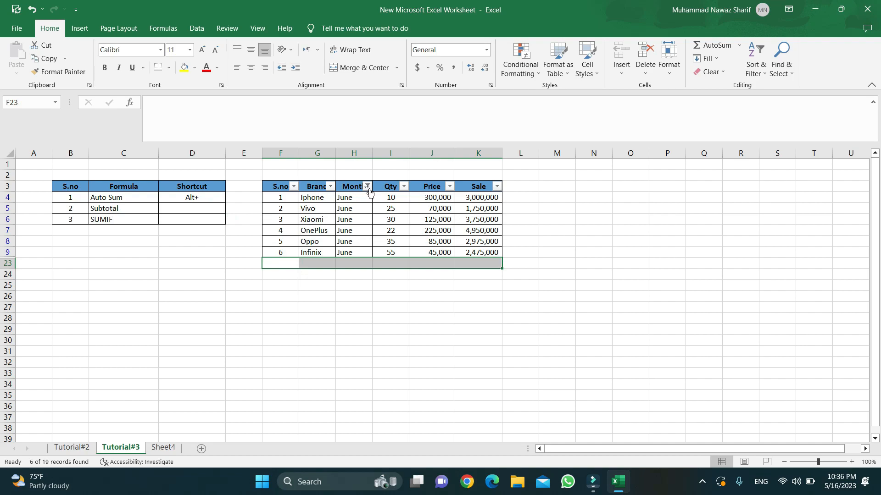
{"action": "left_click", "coordinate": [362, 205]}
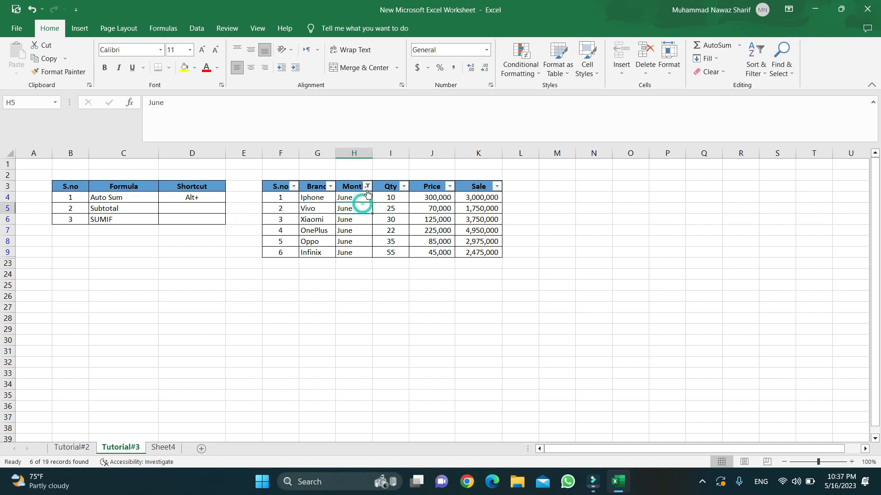
{"action": "left_click", "coordinate": [367, 186]}
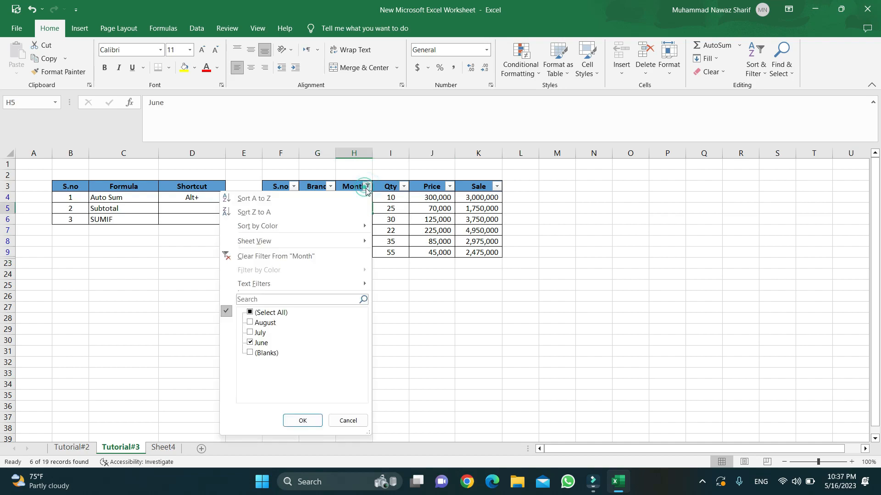
{"action": "left_click", "coordinate": [271, 256]}
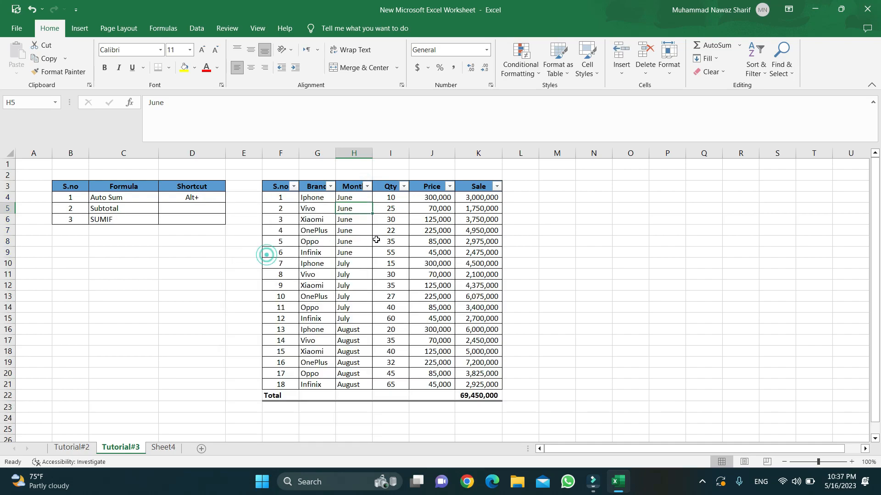
{"action": "left_click", "coordinate": [486, 395]}
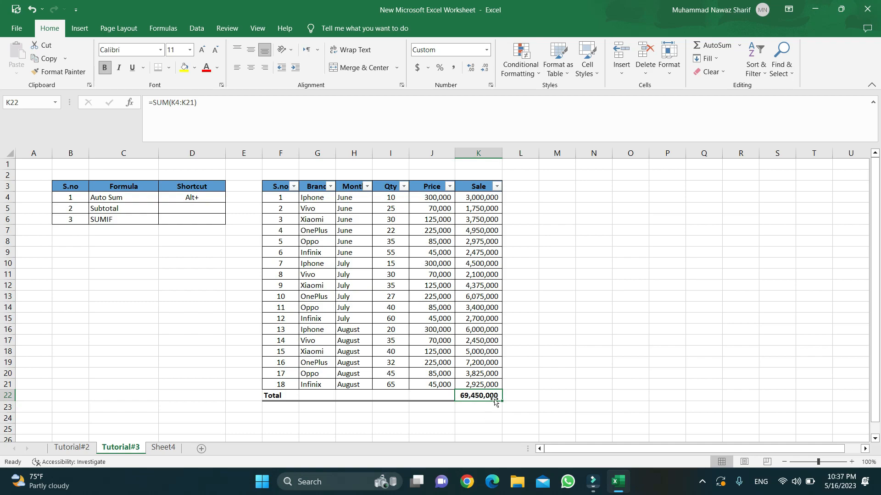
{"action": "left_click", "coordinate": [367, 186]}
{"action": "left_click", "coordinate": [250, 313]}
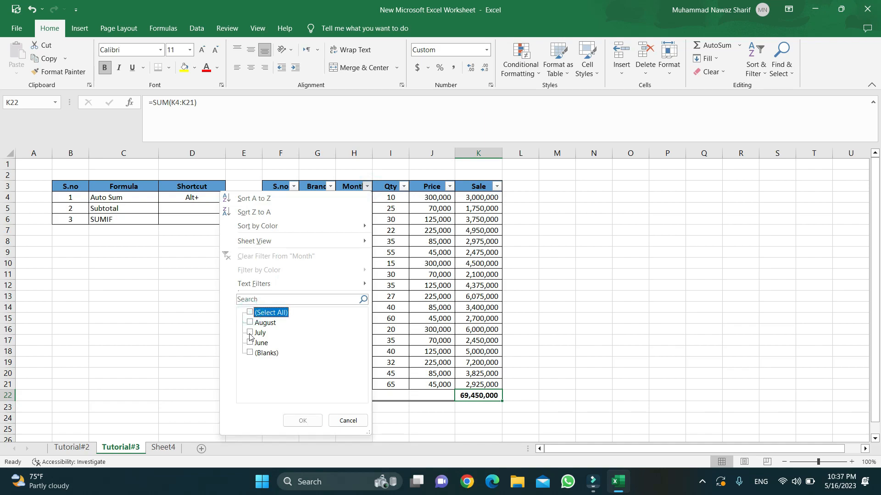
{"action": "left_click", "coordinate": [250, 333]}
{"action": "left_click", "coordinate": [302, 421]}
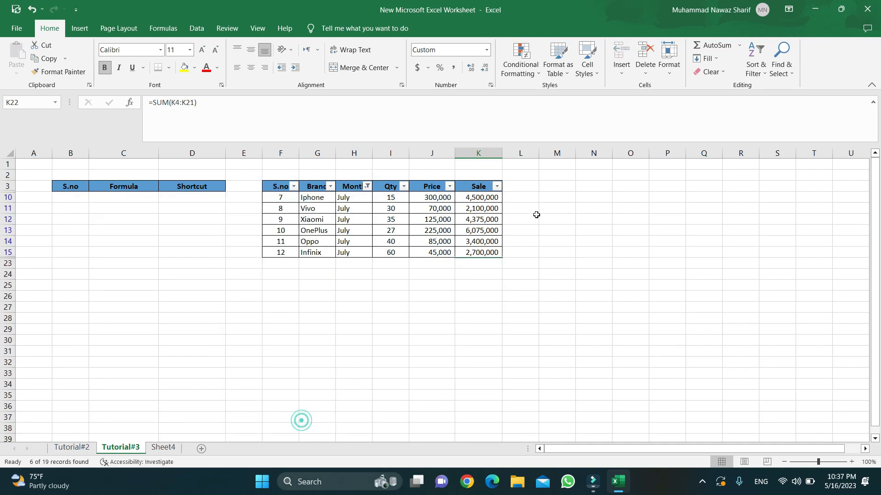
{"action": "left_click", "coordinate": [480, 261]}
{"action": "left_click", "coordinate": [473, 253]}
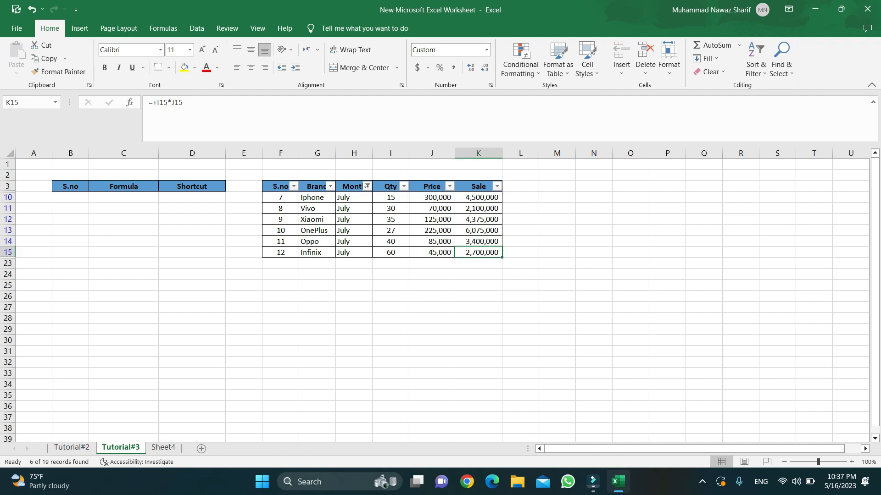
{"action": "key", "text": "shift+Down"}
{"action": "left_click", "coordinate": [367, 186]}
{"action": "left_click", "coordinate": [282, 255]}
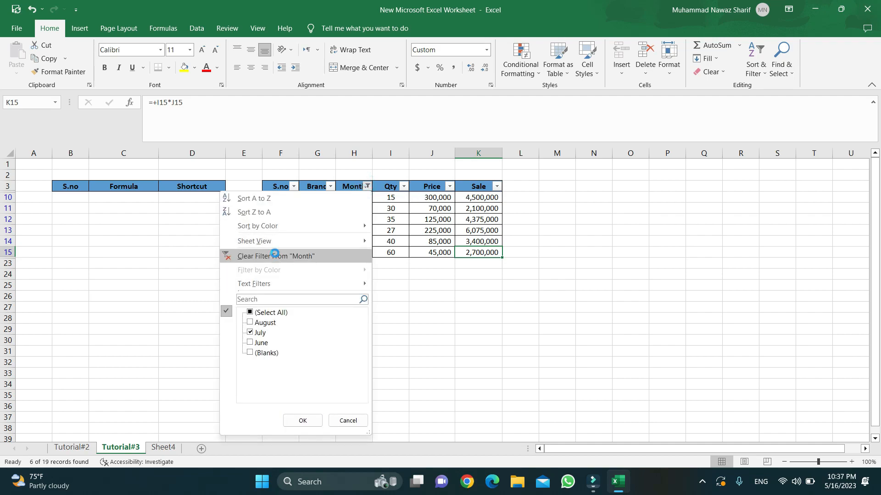
{"action": "left_click", "coordinate": [482, 395]}
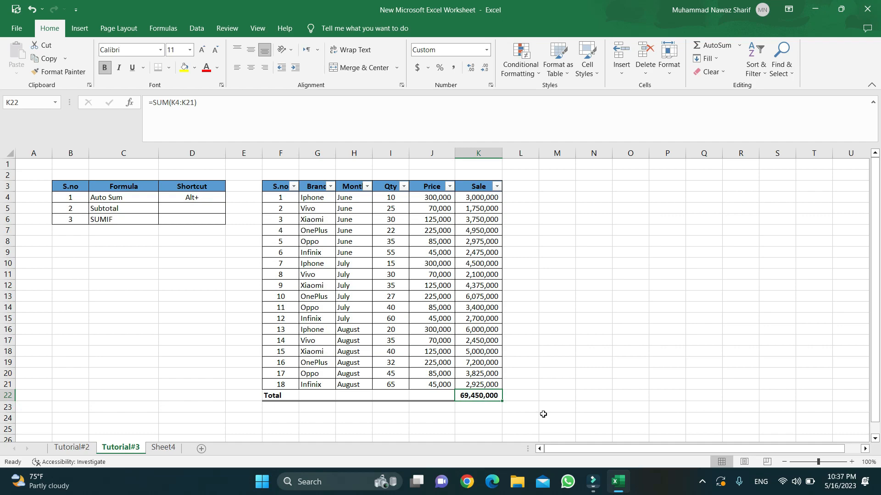
Replace the K22 total with =SUBTOTAL(9,K4:K21), still showing 69,450,000.
{"action": "key", "text": "F2"}
{"action": "type", "text": "="}
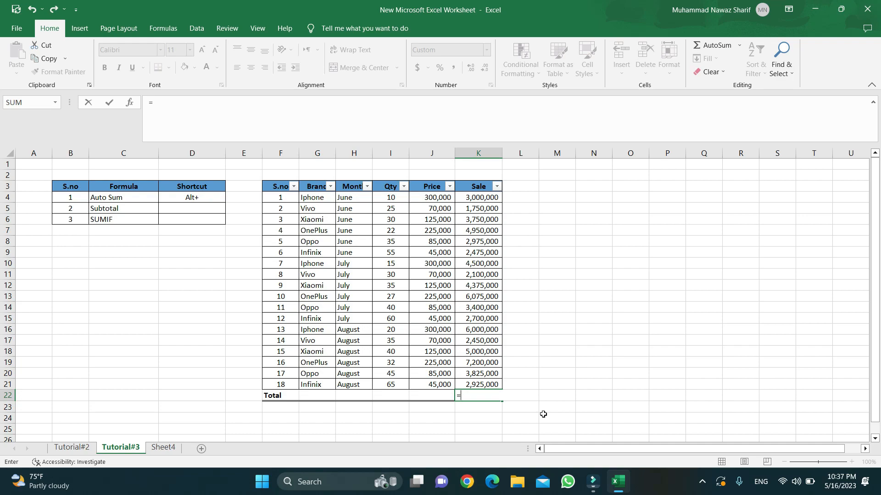
{"action": "type", "text": "su"}
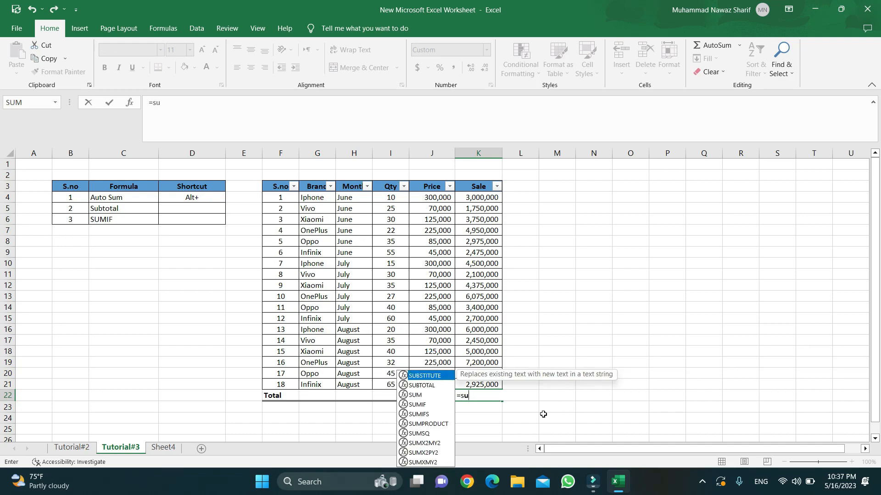
{"action": "type", "text": "b"}
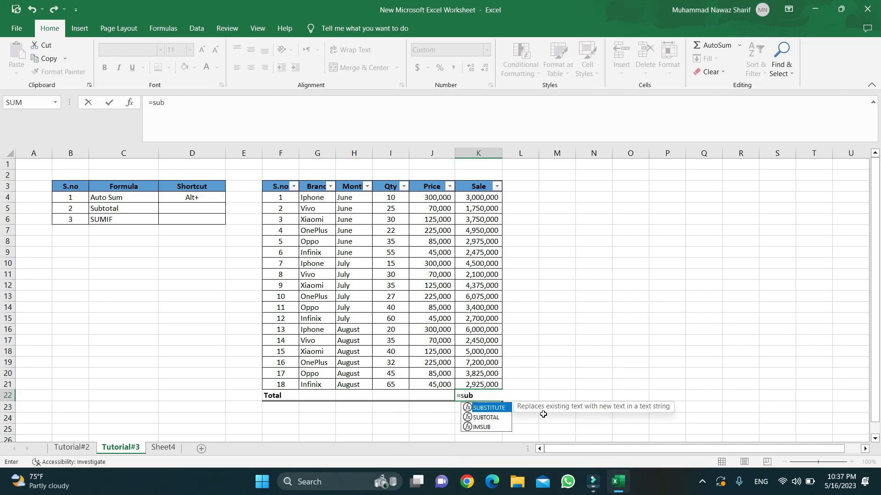
{"action": "key", "text": "Down"}
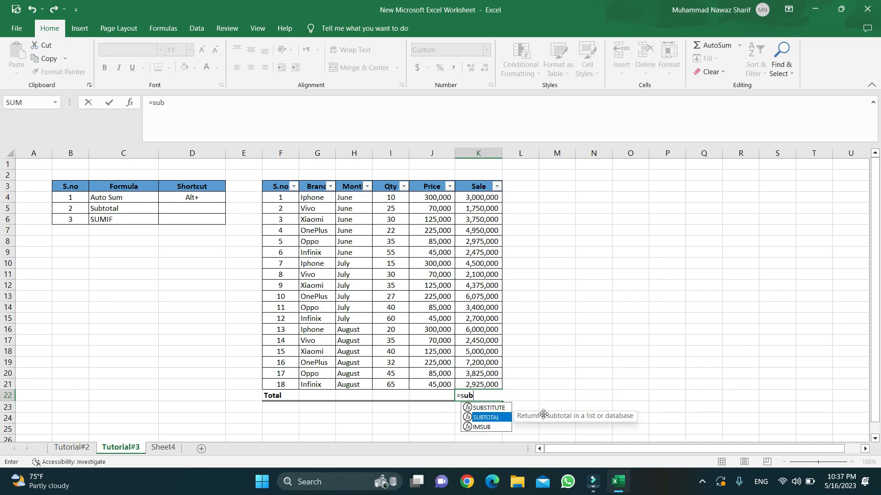
{"action": "key", "text": "Tab"}
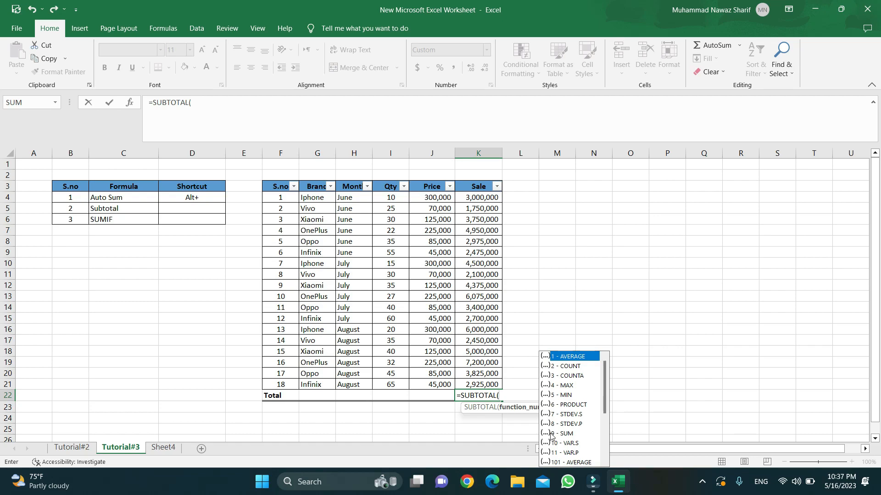
{"action": "type", "text": "9,"}
{"action": "key", "text": "Up"}
{"action": "key", "text": "Up"}
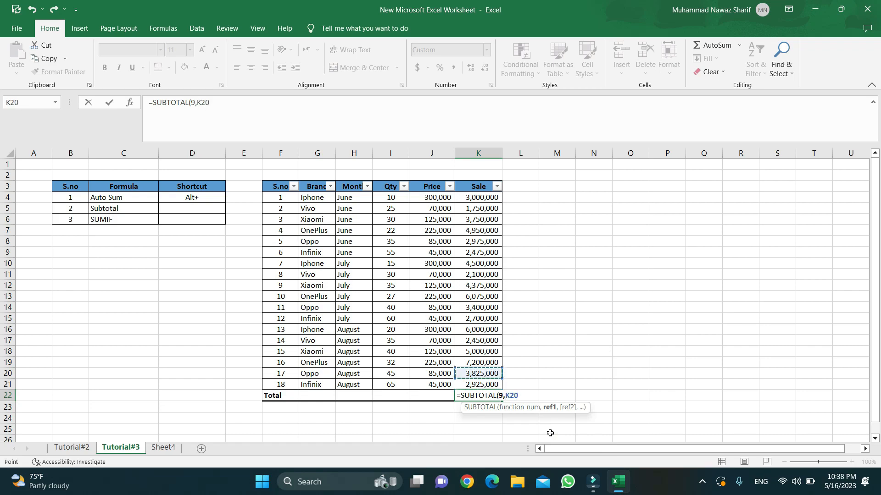
{"action": "key", "text": "shift+Down"}
{"action": "key", "text": "shift+Up"}
{"action": "key", "text": "shift+Up"}
{"action": "key", "text": "shift+Up"}
{"action": "key", "text": "shift+Up"}
{"action": "key", "text": "shift+Up"}
{"action": "key", "text": "shift+Up"}
{"action": "key", "text": "shift+Up"}
{"action": "key", "text": "shift+Up"}
{"action": "key", "text": "shift+Up"}
{"action": "key", "text": "shift+Up"}
{"action": "key", "text": "shift+Up"}
{"action": "key", "text": "shift+Up"}
{"action": "key", "text": "shift+Up"}
{"action": "key", "text": "shift+Up"}
{"action": "key", "text": "shift+Up"}
{"action": "key", "text": "shift+Up"}
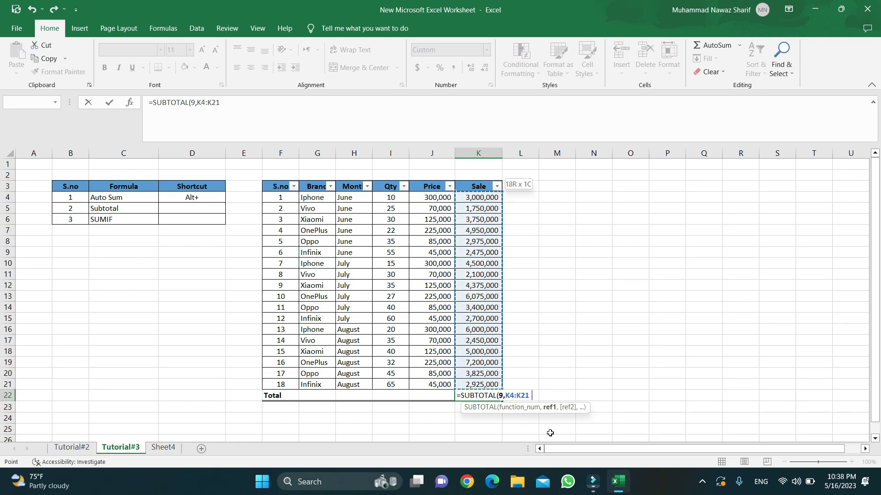
{"action": "type", "text": ")"}
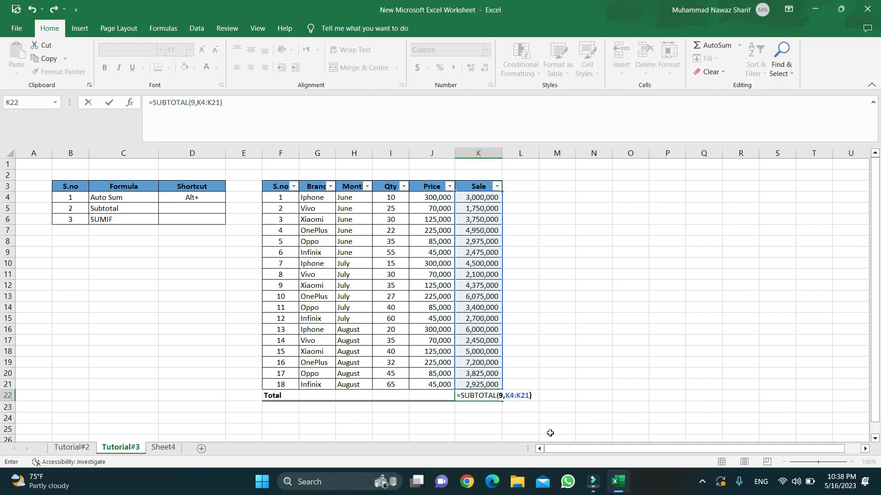
{"action": "key", "text": "ctrl+Return"}
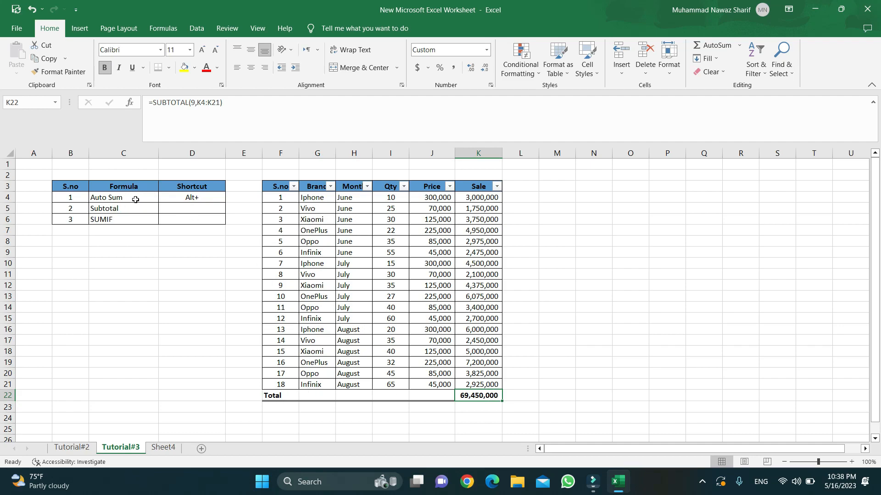
Filter the Month column to show only June rows.
{"action": "left_click", "coordinate": [357, 190]}
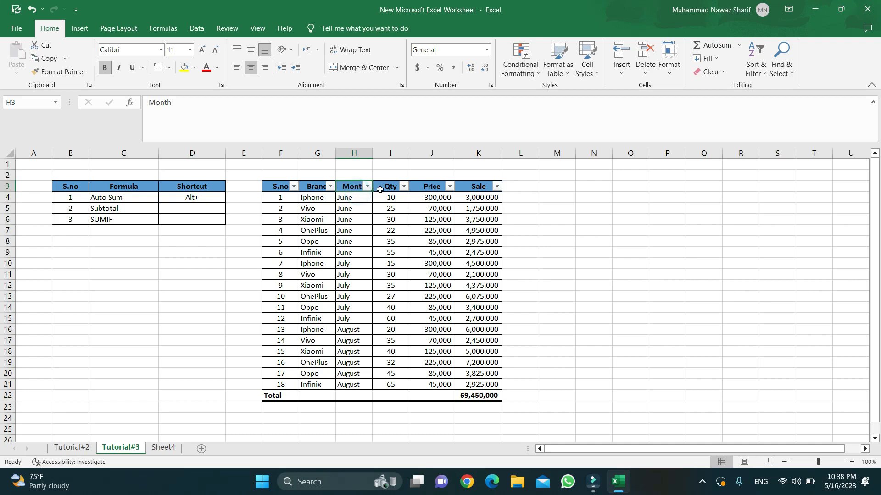
{"action": "left_click", "coordinate": [367, 186]}
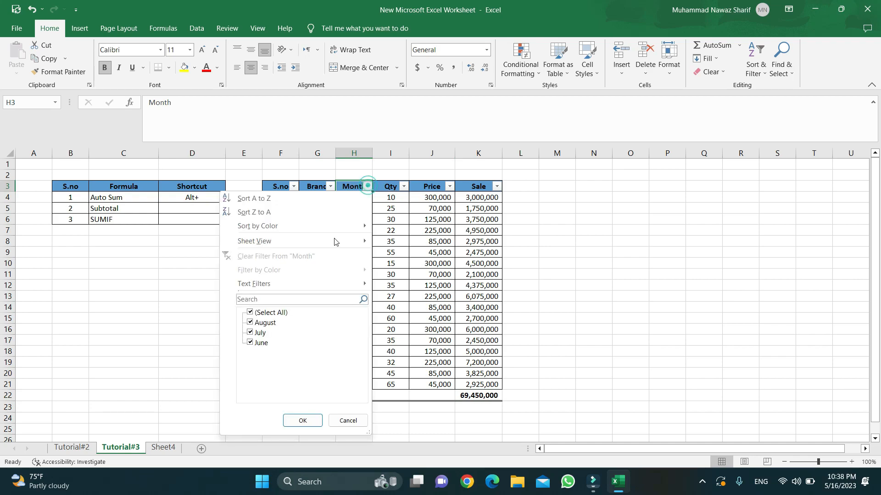
{"action": "left_click", "coordinate": [252, 313]}
{"action": "left_click", "coordinate": [257, 343]}
{"action": "left_click", "coordinate": [302, 420]}
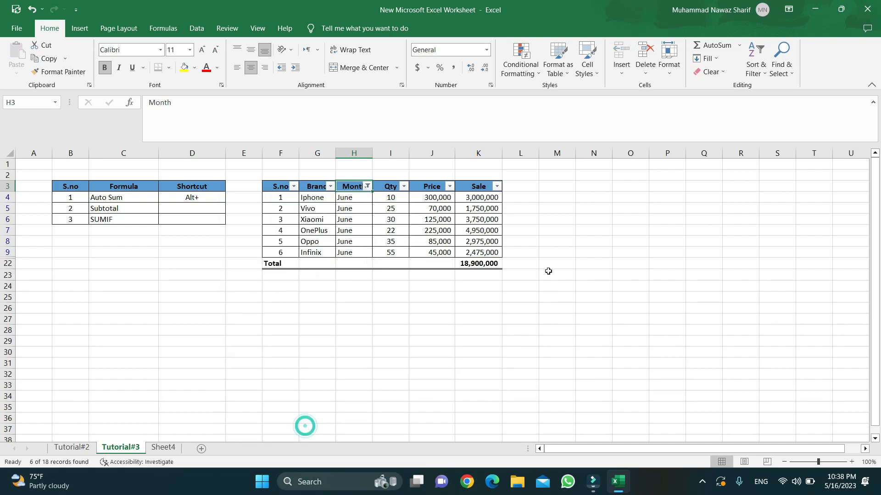
Check that the Total in K22 now reads 18,900,000 from its SUBTOTAL formula.
{"action": "left_click", "coordinate": [484, 264]}
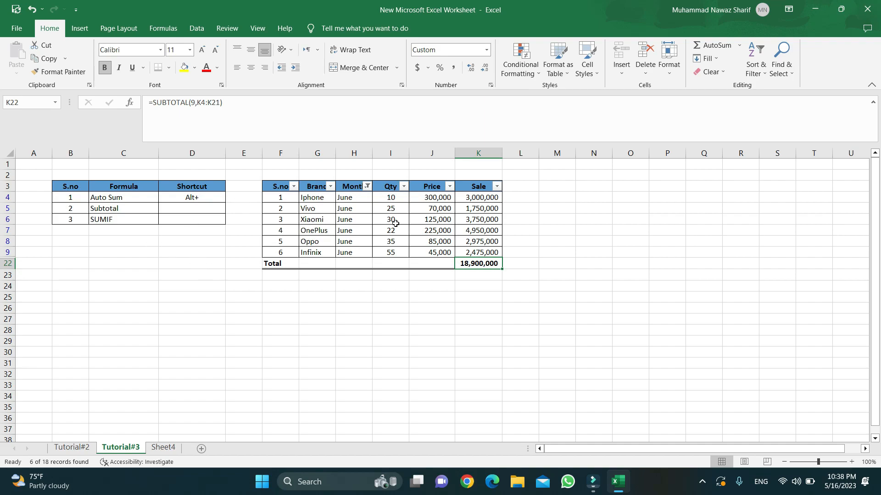
{"action": "left_click", "coordinate": [121, 209]}
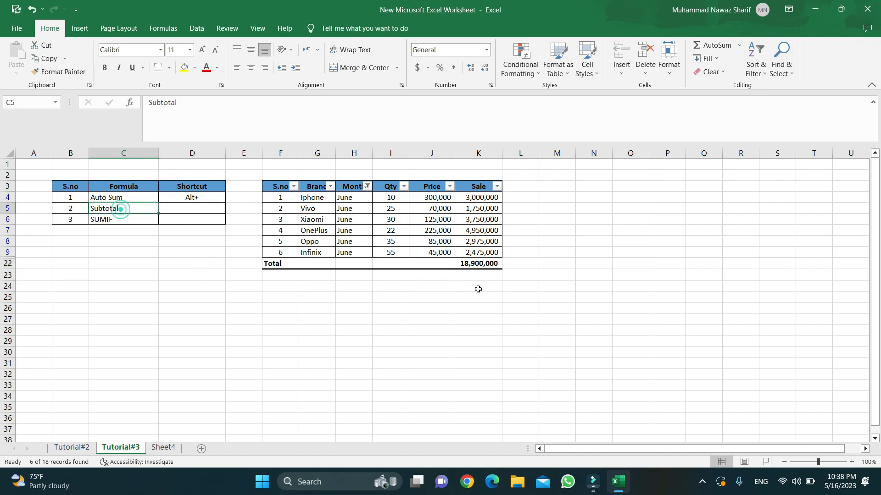
{"action": "left_click", "coordinate": [482, 263]}
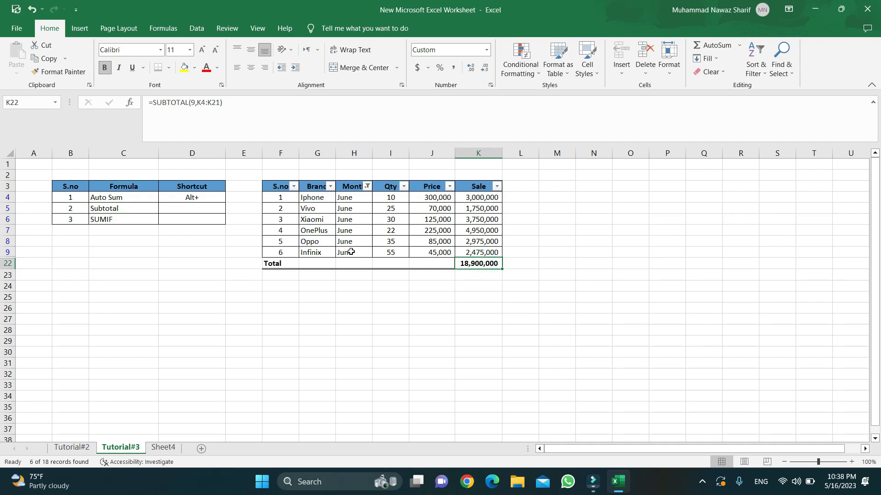
Filter the Month column to July only.
{"action": "left_click", "coordinate": [368, 186]}
{"action": "left_click", "coordinate": [250, 343]}
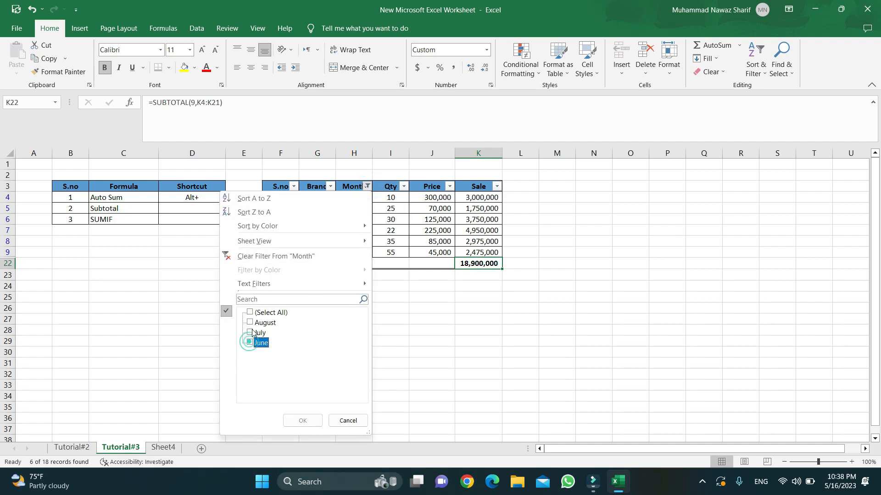
{"action": "left_click", "coordinate": [250, 333]}
{"action": "left_click", "coordinate": [301, 420]}
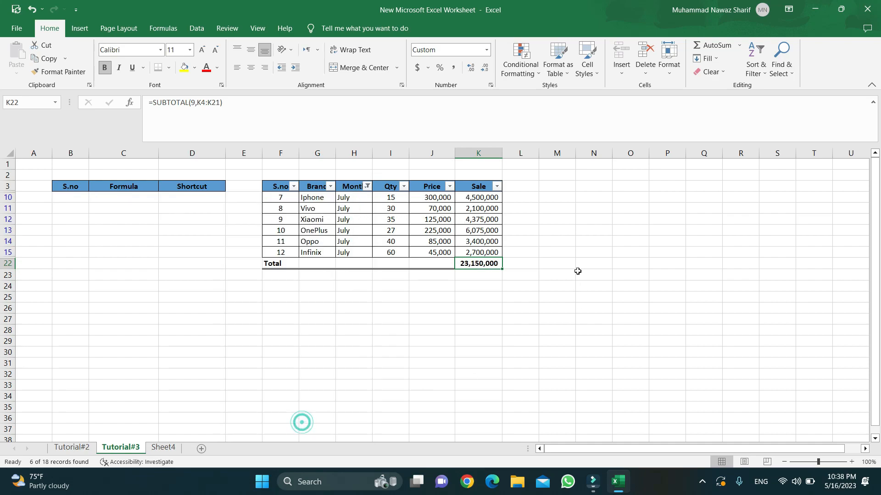
Switch the filter to August only (total 27,400,000), then clear the Month filter.
{"action": "left_click", "coordinate": [368, 186]}
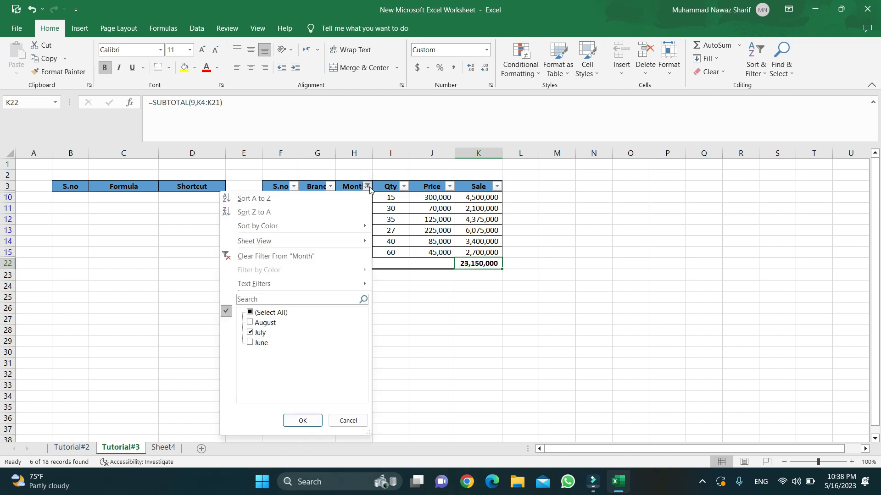
{"action": "left_click", "coordinate": [250, 334]}
{"action": "left_click", "coordinate": [250, 333]}
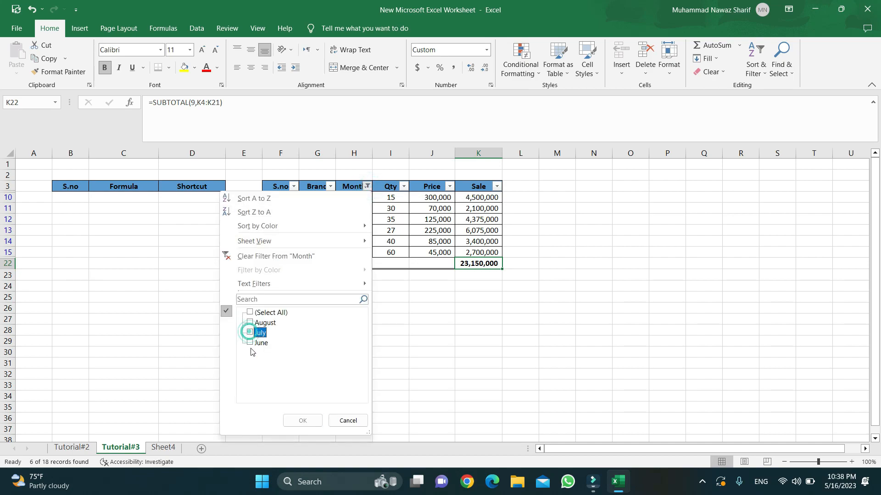
{"action": "left_click", "coordinate": [251, 323]}
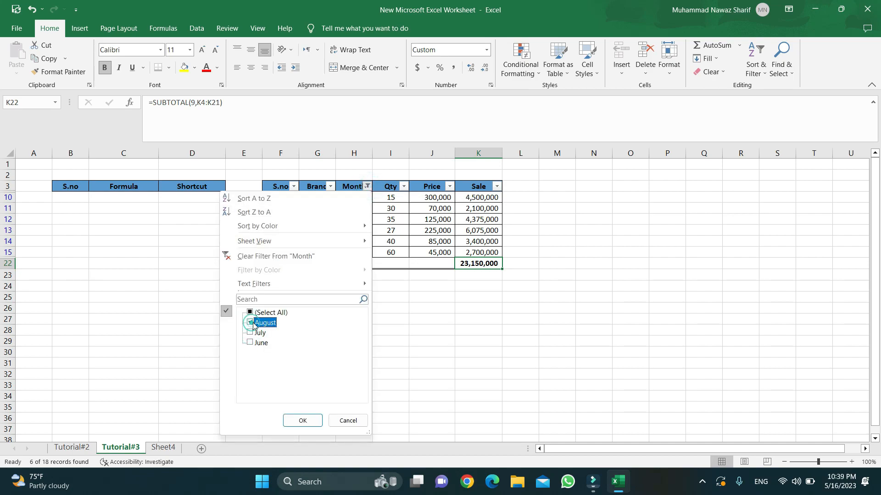
{"action": "left_click", "coordinate": [302, 421]}
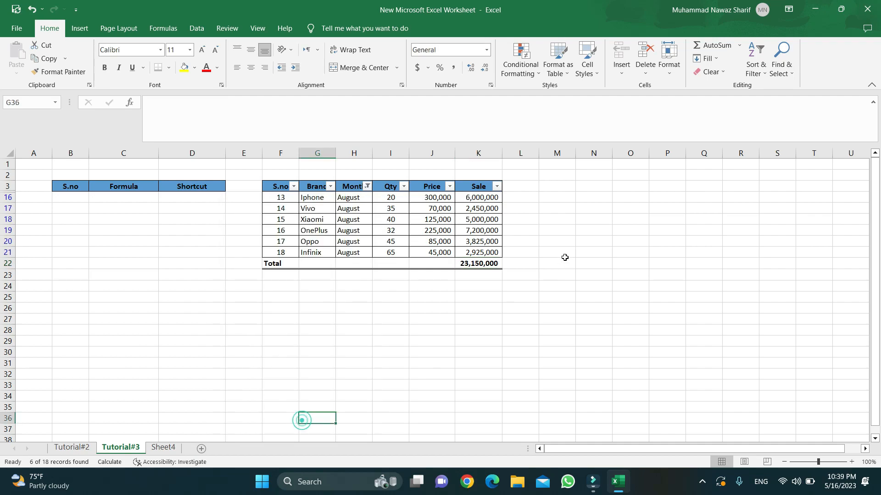
{"action": "left_click", "coordinate": [368, 186]}
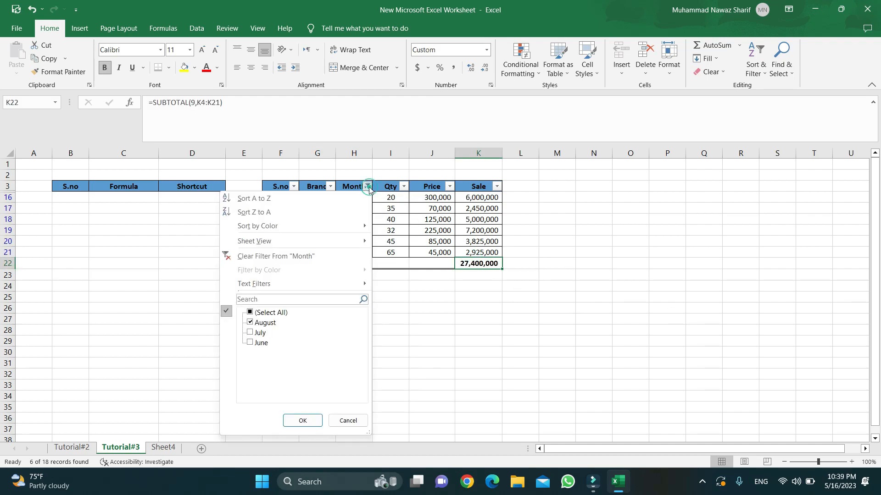
{"action": "left_click", "coordinate": [309, 255]}
{"action": "left_click", "coordinate": [308, 255]}
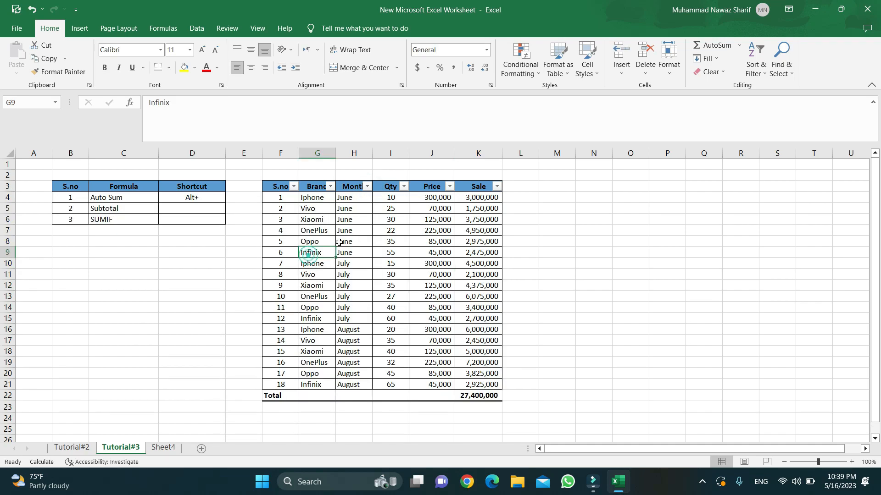
{"action": "left_click", "coordinate": [330, 186]}
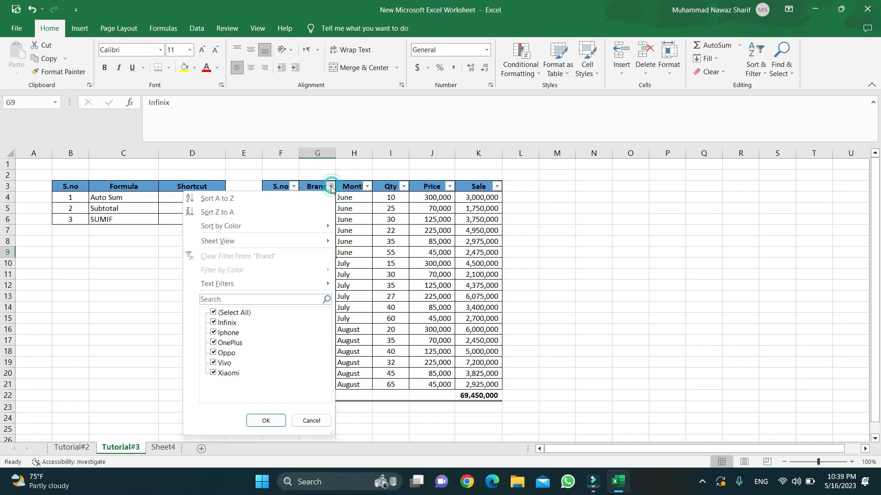
{"action": "left_click", "coordinate": [213, 313]}
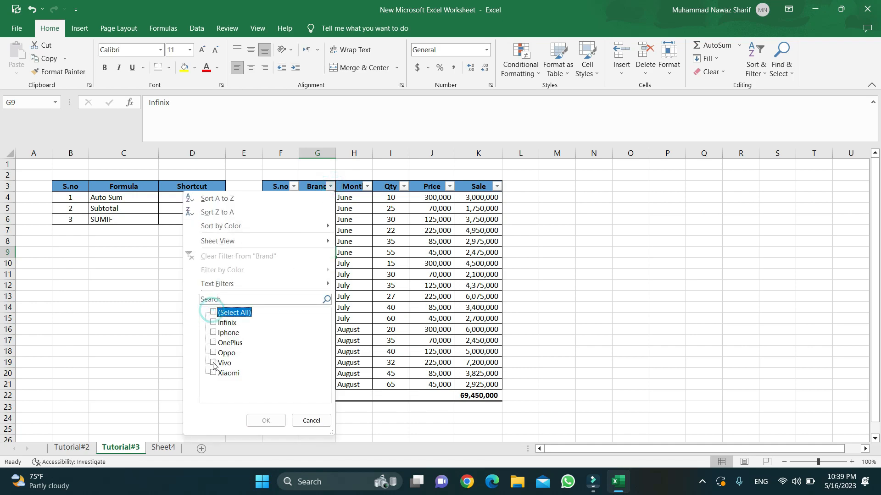
{"action": "left_click", "coordinate": [214, 332]}
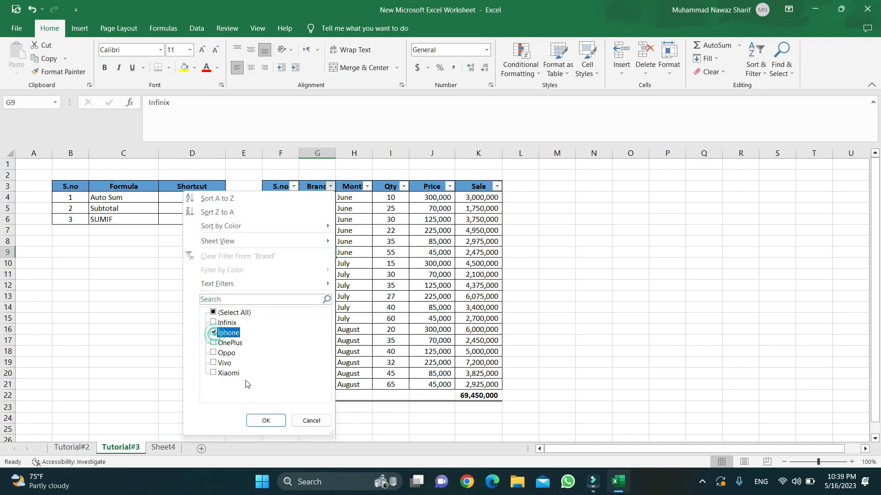
{"action": "left_click", "coordinate": [266, 421]}
{"action": "left_click", "coordinate": [465, 233]}
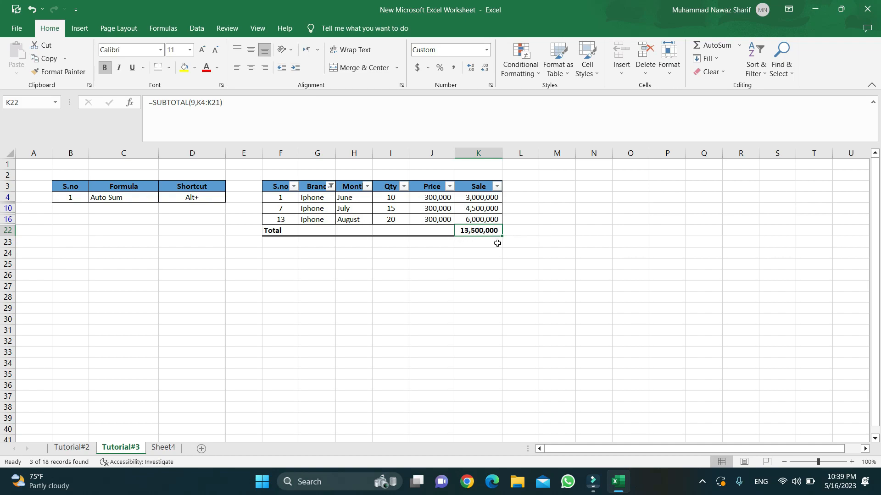
{"action": "left_click", "coordinate": [331, 185]}
{"action": "left_click", "coordinate": [252, 257]}
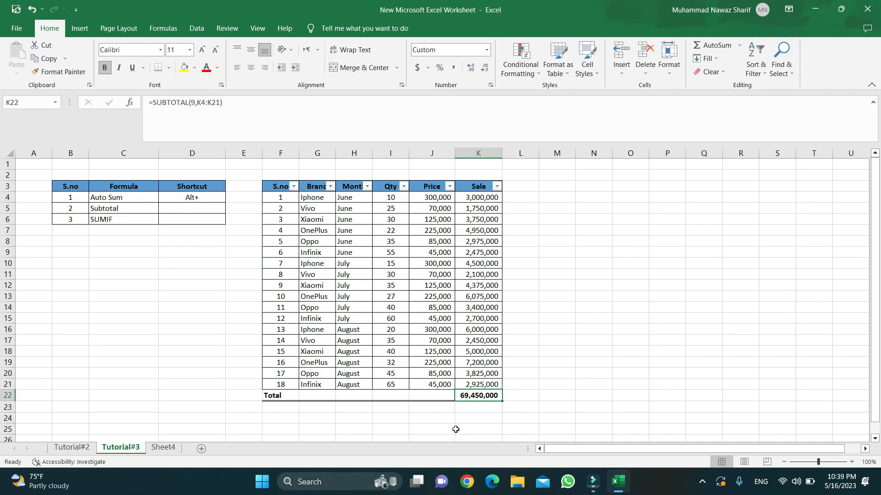
Enter =SUM(K4:K21) in the Total cell K22 in place of SUBTOTAL.
{"action": "scroll", "coordinate": [403, 401], "scroll_direction": "down", "scroll_amount": 1}
{"action": "scroll", "coordinate": [413, 394], "scroll_direction": "up", "scroll_amount": 1}
{"action": "left_click_drag", "start_coordinate": [117, 218], "coordinate": [221, 219]}
{"action": "left_click", "coordinate": [475, 396]}
{"action": "type", "text": "=sum"}
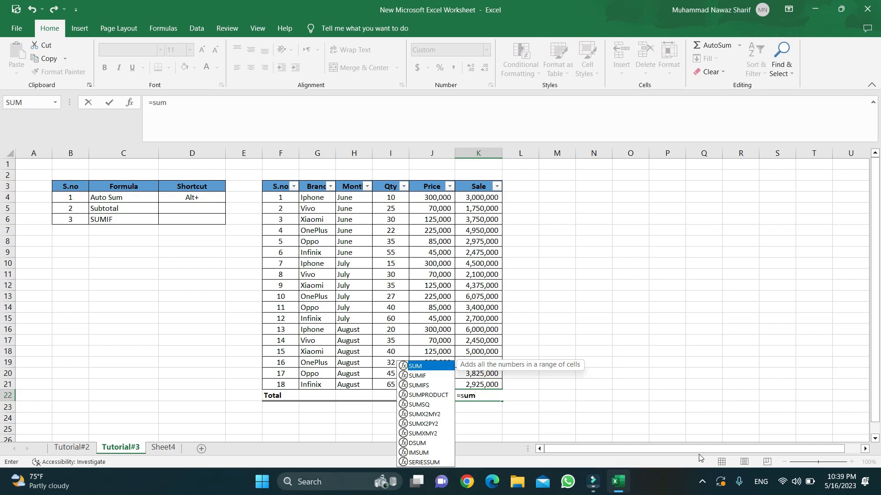
{"action": "type", "text": "("}
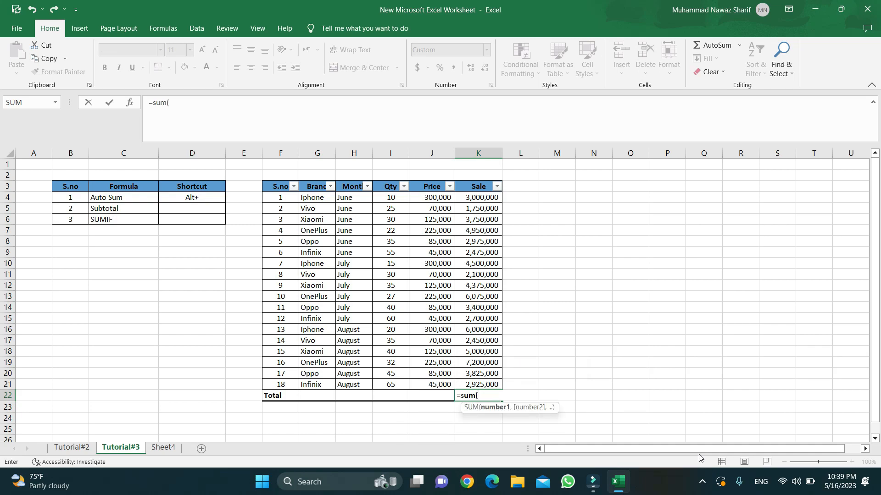
{"action": "key", "text": "Up"}
{"action": "key", "text": "shift+Up"}
{"action": "key", "text": "shift+Up"}
{"action": "key", "text": "shift+Up"}
{"action": "key", "text": "shift+Up"}
{"action": "key", "text": "shift+Up"}
{"action": "key", "text": "shift+Up"}
{"action": "key", "text": "shift+Up"}
{"action": "key", "text": "shift+Up"}
{"action": "key", "text": "shift+Up"}
{"action": "key", "text": "shift+Up"}
{"action": "key", "text": "shift+Up"}
{"action": "key", "text": "shift+Up"}
{"action": "key", "text": "shift+Up"}
{"action": "key", "text": "shift+Up"}
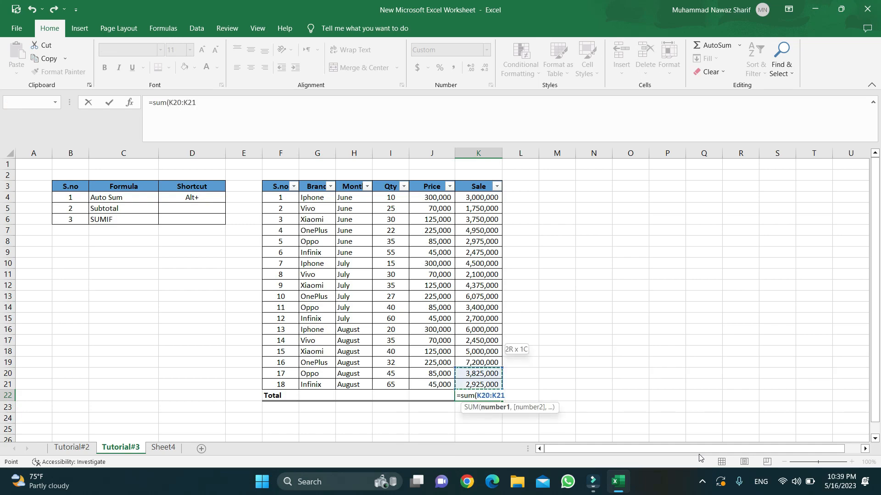
{"action": "key", "text": "shift+Up"}
{"action": "key", "text": "shift+Up"}
{"action": "key", "text": "shift+Up"}
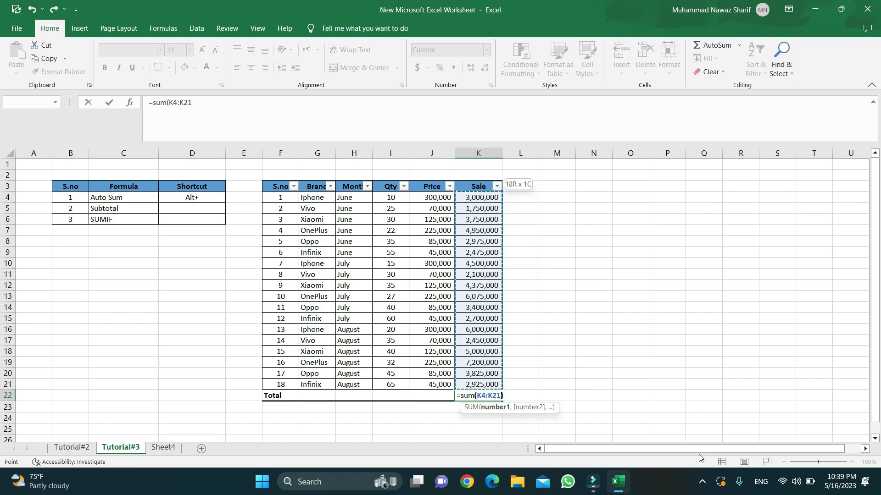
{"action": "type", "text": ")"}
{"action": "key", "text": "Return"}
Recheck K22's new SUM formula, which reads 69,450,000.
{"action": "key", "text": "Up"}
{"action": "key", "text": "Down"}
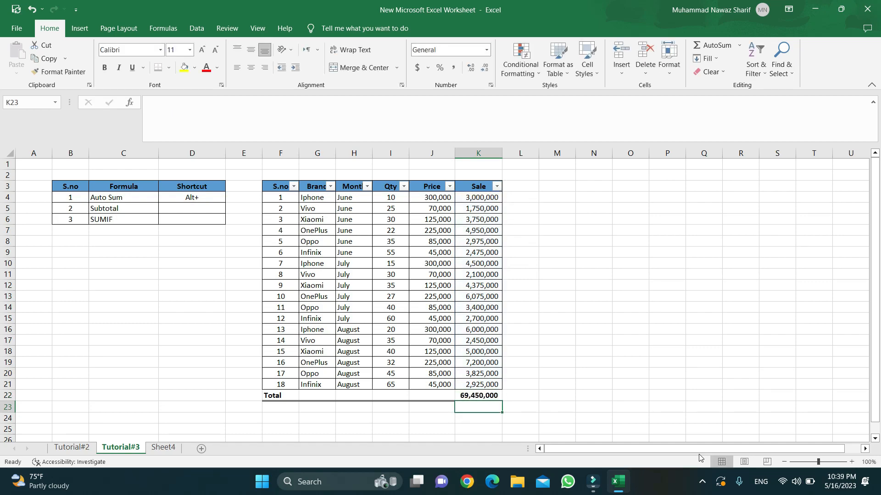
{"action": "key", "text": "Up"}
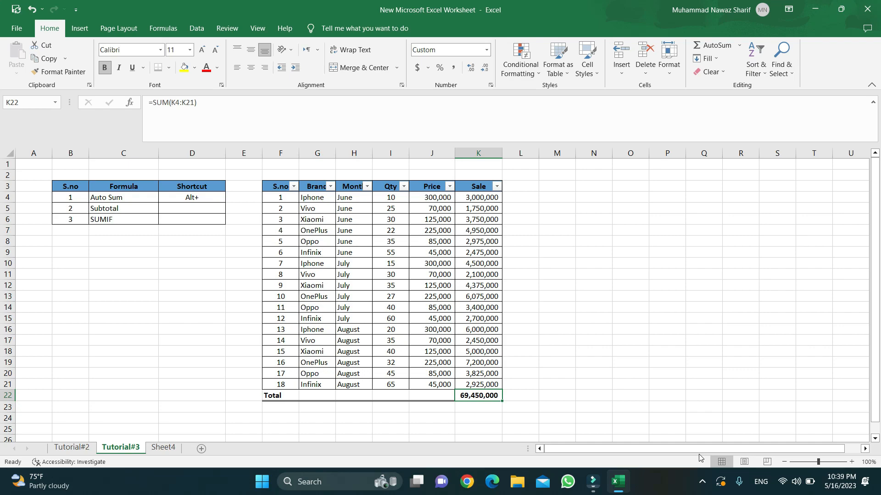
{"action": "key", "text": "Down"}
{"action": "key", "text": "Down"}
{"action": "key", "text": "Down"}
{"action": "key", "text": "Down"}
{"action": "key", "text": "Down"}
{"action": "key", "text": "Up"}
{"action": "key", "text": "Up"}
{"action": "key", "text": "Up"}
{"action": "key", "text": "Up"}
{"action": "key", "text": "Up"}
{"action": "key", "text": "Up"}
{"action": "key", "text": "Up"}
{"action": "key", "text": "Up"}
{"action": "key", "text": "Up"}
{"action": "key", "text": "Up"}
{"action": "key", "text": "Up"}
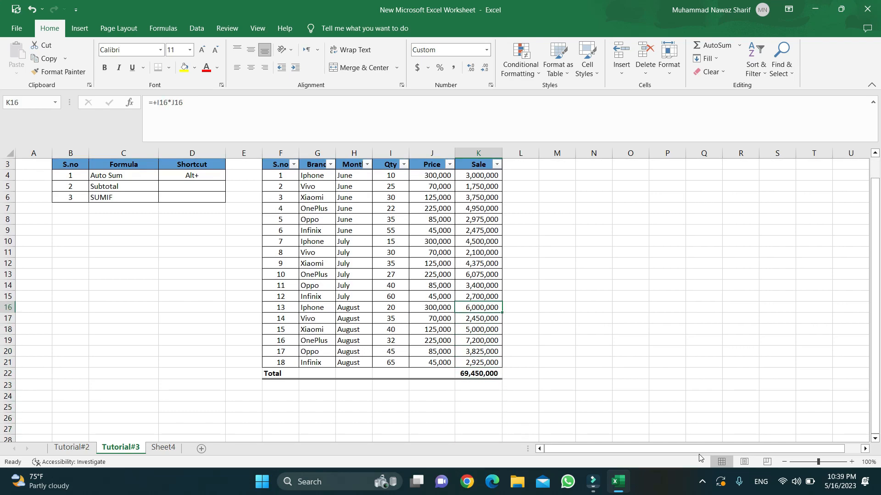
Copy the brands Iphone, Vivo and Xiaomi into M4:M6 for a summary table.
{"action": "key", "text": "Up"}
{"action": "key", "text": "Up"}
{"action": "key", "text": "Up"}
{"action": "key", "text": "Up"}
{"action": "key", "text": "Up"}
{"action": "key", "text": "Up"}
{"action": "key", "text": "Up"}
{"action": "key", "text": "Up"}
{"action": "key", "text": "Up"}
{"action": "key", "text": "Up"}
{"action": "key", "text": "Up"}
{"action": "key", "text": "Left"}
{"action": "key", "text": "Left"}
{"action": "key", "text": "Left"}
{"action": "key", "text": "Left"}
{"action": "key", "text": "Up"}
{"action": "key", "text": "shift+Down"}
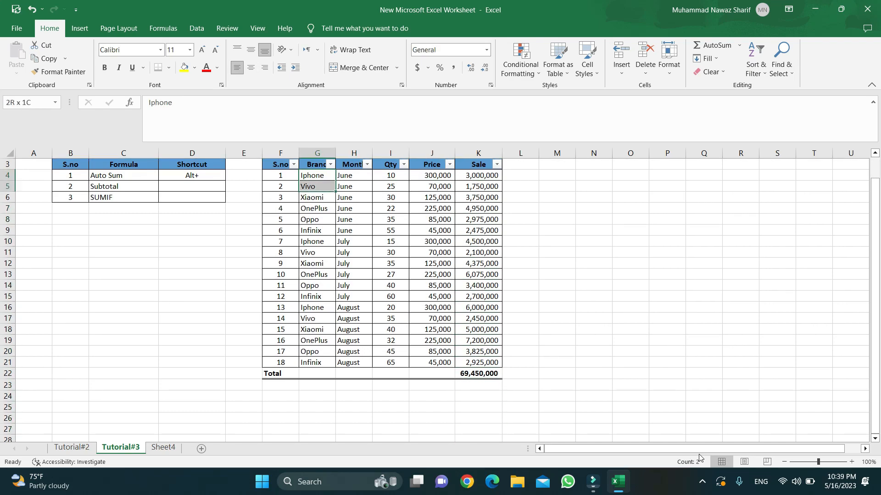
{"action": "key", "text": "shift+Down"}
{"action": "key", "text": "ctrl+c"}
{"action": "key", "text": "Down"}
{"action": "key", "text": "Down"}
{"action": "key", "text": "Down"}
{"action": "key", "text": "Down"}
{"action": "key", "text": "Down"}
{"action": "key", "text": "Down"}
{"action": "key", "text": "Down"}
{"action": "key", "text": "Down"}
{"action": "key", "text": "Down"}
{"action": "key", "text": "Down"}
{"action": "key", "text": "Down"}
{"action": "key", "text": "Down"}
{"action": "key", "text": "Down"}
{"action": "key", "text": "Down"}
{"action": "key", "text": "Down"}
{"action": "key", "text": "Down"}
{"action": "key", "text": "Down"}
{"action": "key", "text": "Down"}
{"action": "key", "text": "Down"}
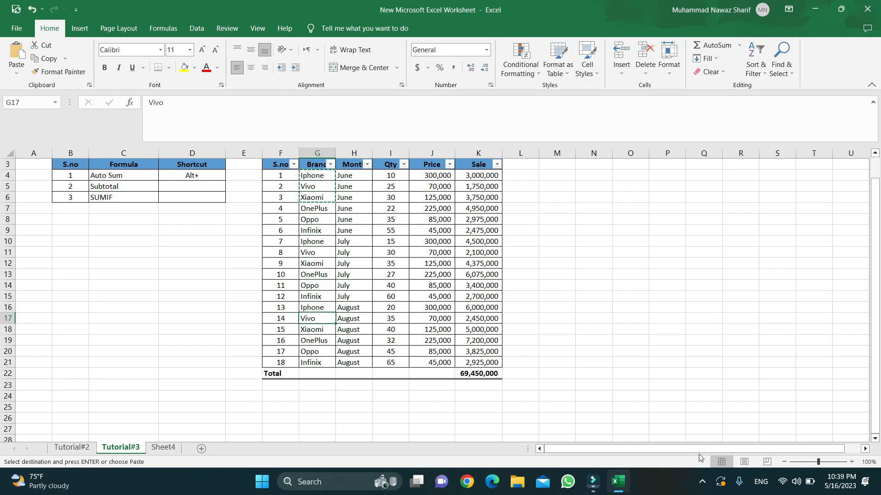
{"action": "key", "text": "Up"}
{"action": "key", "text": "Up"}
{"action": "key", "text": "Up"}
{"action": "key", "text": "Up"}
{"action": "key", "text": "Up"}
{"action": "key", "text": "Up"}
{"action": "key", "text": "Up"}
{"action": "key", "text": "Up"}
{"action": "key", "text": "Up"}
{"action": "key", "text": "Up"}
{"action": "key", "text": "Up"}
{"action": "key", "text": "Up"}
{"action": "key", "text": "Up"}
{"action": "key", "text": "Up"}
{"action": "key", "text": "Up"}
{"action": "key", "text": "Up"}
{"action": "key", "text": "Up"}
{"action": "key", "text": "Up"}
{"action": "key", "text": "Up"}
{"action": "key", "text": "Up"}
{"action": "key", "text": "Up"}
{"action": "key", "text": "Up"}
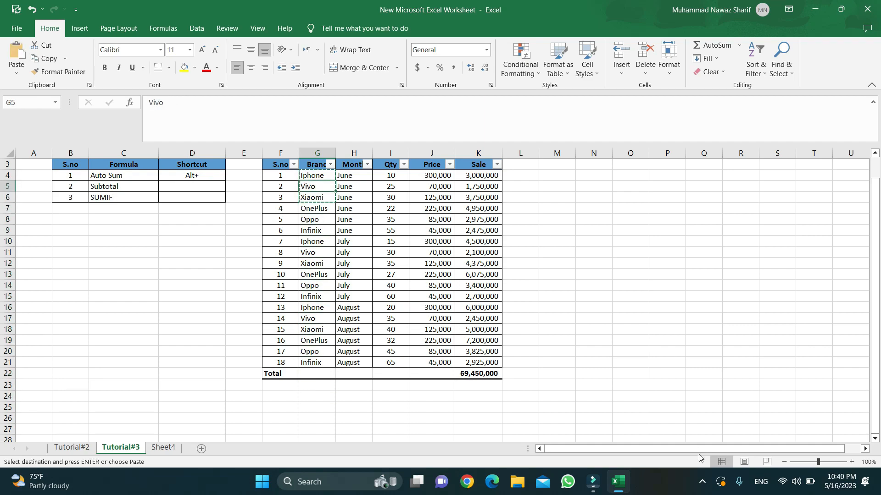
{"action": "key", "text": "Down"}
{"action": "key", "text": "Down"}
{"action": "key", "text": "Right"}
{"action": "key", "text": "Right"}
{"action": "key", "text": "Right"}
{"action": "key", "text": "Right"}
{"action": "key", "text": "Right"}
{"action": "key", "text": "Right"}
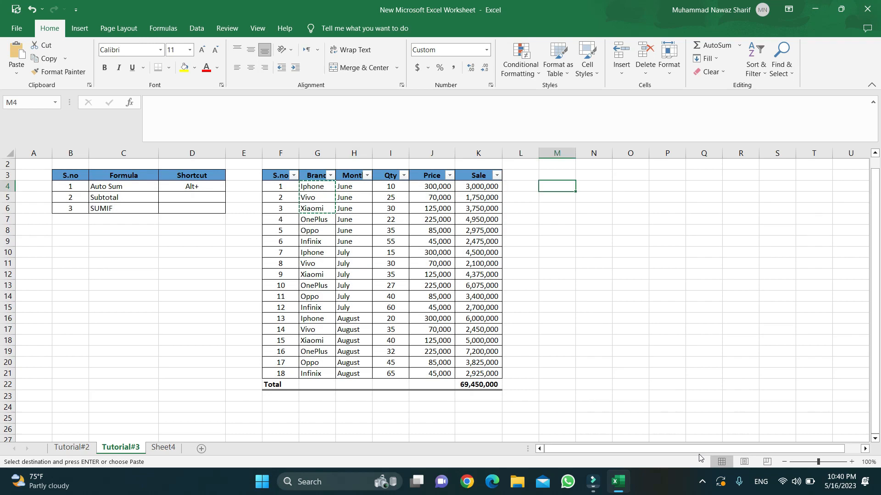
{"action": "key", "text": "Return"}
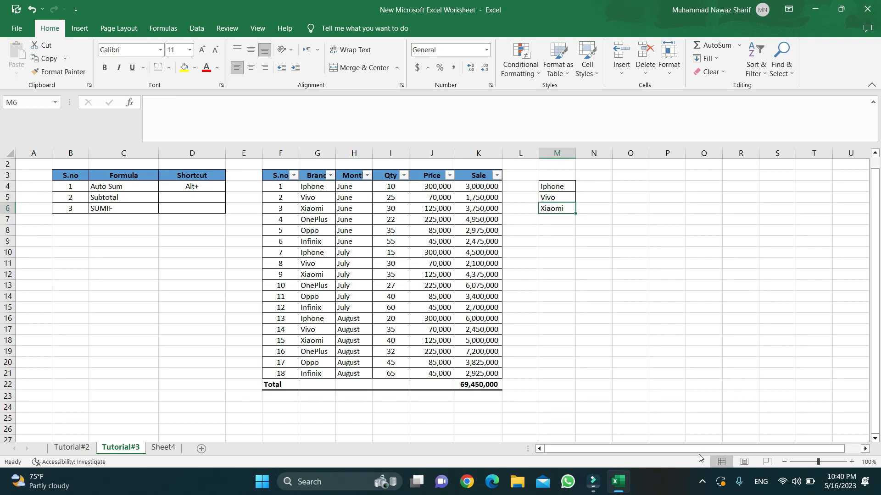
Copy the Brand and Sale headers into M3 and N3.
{"action": "key", "text": "Up"}
{"action": "key", "text": "Left"}
{"action": "key", "text": "Left"}
{"action": "key", "text": "Left"}
{"action": "key", "text": "Left"}
{"action": "key", "text": "Left"}
{"action": "key", "text": "Left"}
{"action": "key", "text": "Up"}
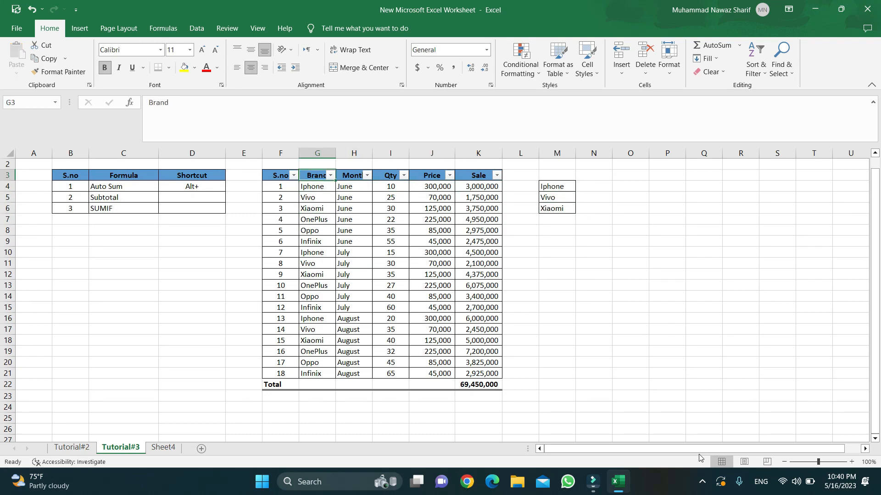
{"action": "key", "text": "ctrl+c"}
{"action": "key", "text": "Right"}
{"action": "key", "text": "Right"}
{"action": "key", "text": "Right"}
{"action": "key", "text": "Right"}
{"action": "key", "text": "Right"}
{"action": "key", "text": "Right"}
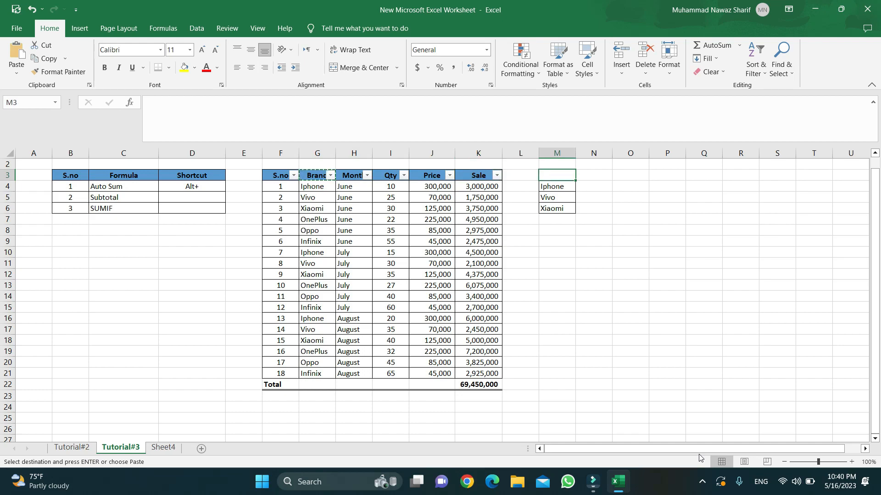
{"action": "key", "text": "Return"}
{"action": "key", "text": "Left"}
{"action": "key", "text": "Left"}
{"action": "key", "text": "ctrl+c"}
{"action": "key", "text": "Right"}
Apply All Borders to the Sale cells N4:N6.
{"action": "key", "text": "Right"}
{"action": "key", "text": "Right"}
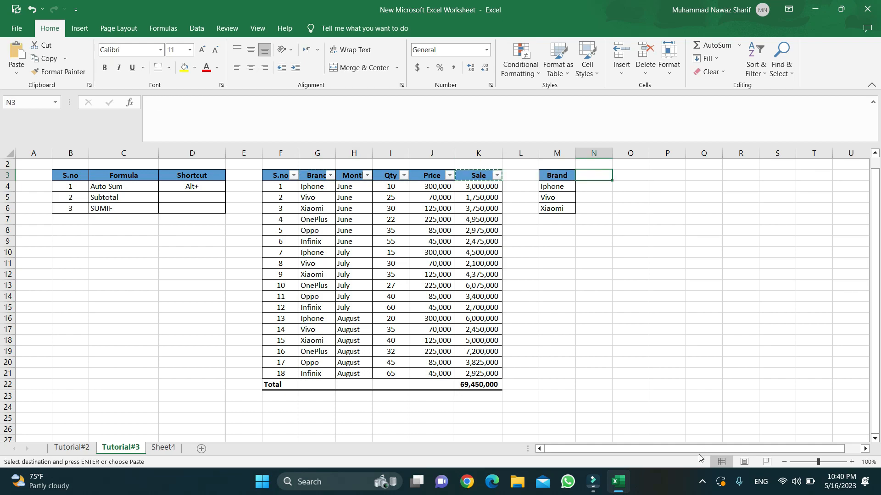
{"action": "key", "text": "Return"}
{"action": "key", "text": "Down"}
{"action": "key", "text": "Down"}
{"action": "key", "text": "Up"}
{"action": "key", "text": "Left"}
{"action": "key", "text": "Right"}
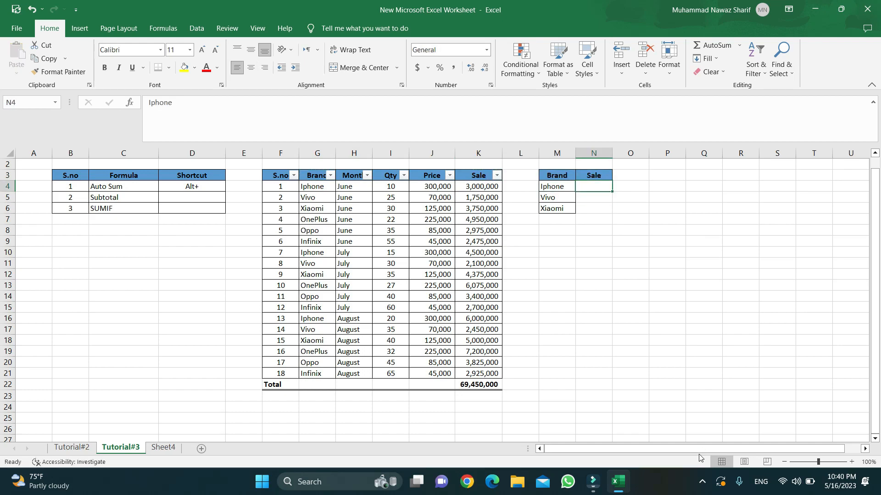
{"action": "key", "text": "shift+Down"}
{"action": "key", "text": "shift+Down"}
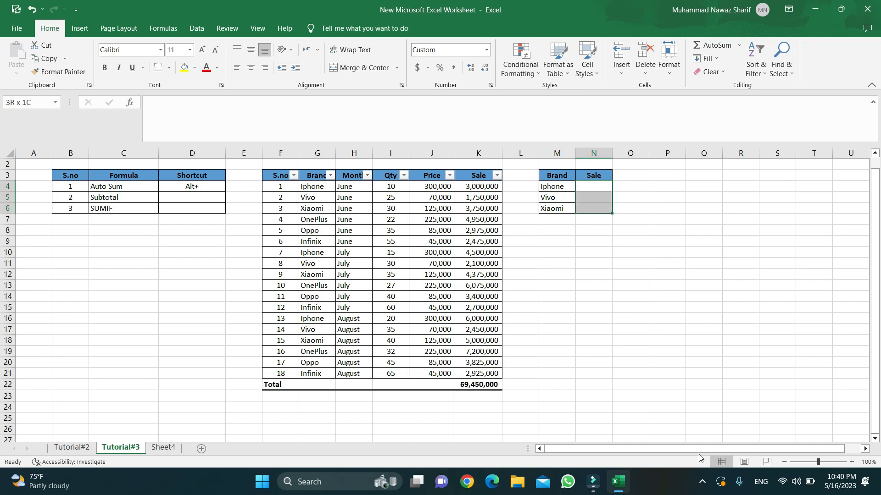
{"action": "key", "text": "alt+h"}
{"action": "key", "text": "b"}
{"action": "key", "text": "a"}
{"action": "key", "text": "Down"}
{"action": "key", "text": "Down"}
{"action": "key", "text": "Down"}
{"action": "key", "text": "Up"}
{"action": "key", "text": "Up"}
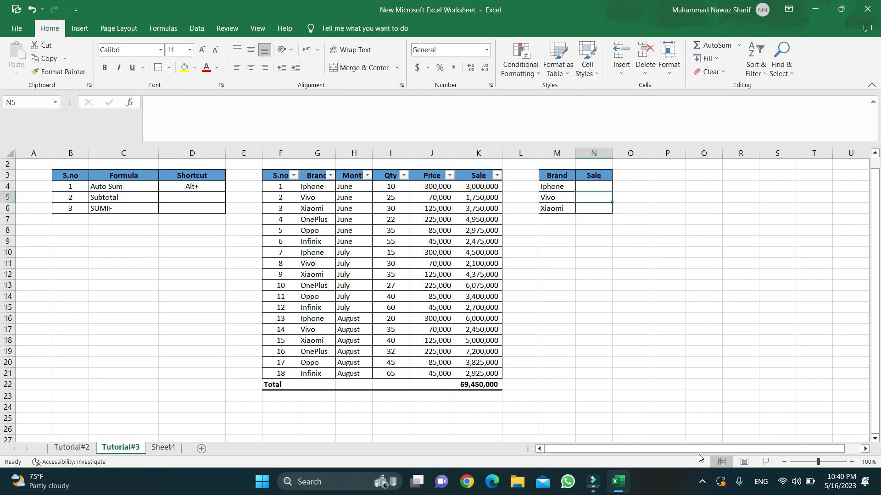
{"action": "key", "text": "Up"}
{"action": "key", "text": "Up"}
{"action": "key", "text": "Up"}
{"action": "key", "text": "Up"}
{"action": "key", "text": "Down"}
{"action": "key", "text": "Down"}
{"action": "key", "text": "Down"}
{"action": "key", "text": "Down"}
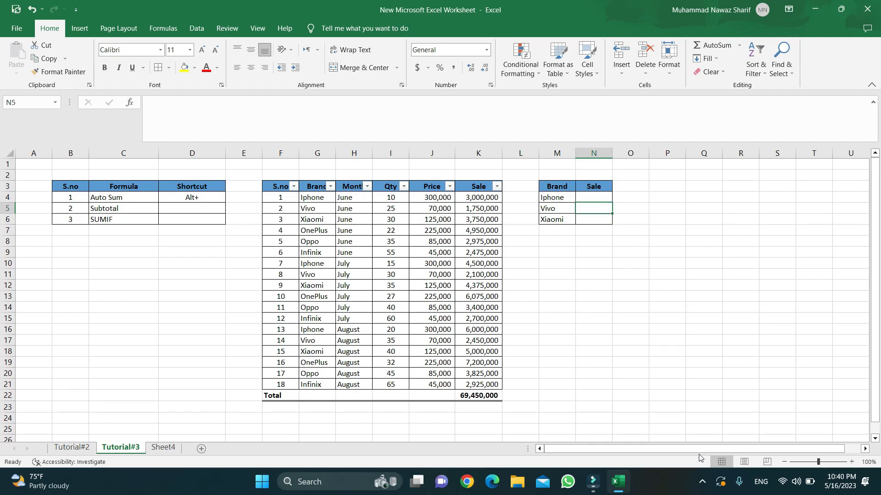
{"action": "key", "text": "Left"}
{"action": "key", "text": "Left"}
{"action": "key", "text": "Left"}
{"action": "key", "text": "Left"}
{"action": "key", "text": "Left"}
{"action": "key", "text": "Left"}
{"action": "key", "text": "Right"}
{"action": "key", "text": "Right"}
{"action": "key", "text": "Right"}
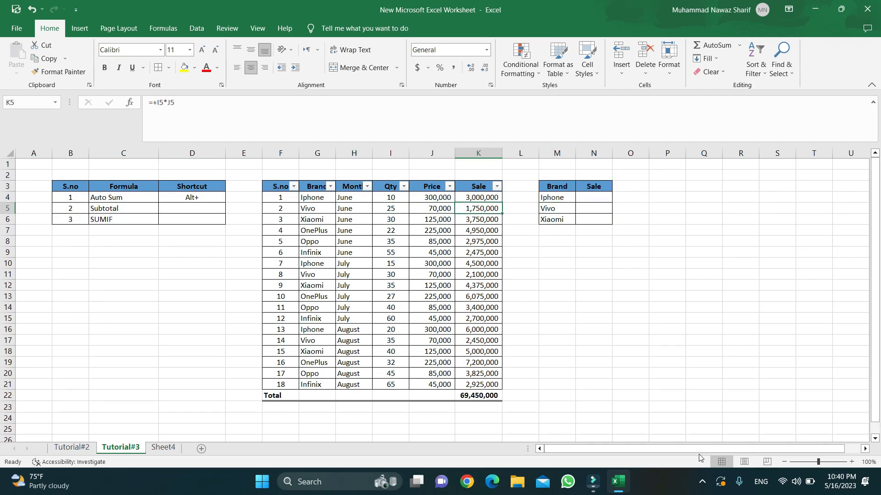
{"action": "key", "text": "Right"}
{"action": "key", "text": "Right"}
{"action": "key", "text": "Right"}
{"action": "key", "text": "Up"}
{"action": "key", "text": "Left"}
{"action": "key", "text": "Left"}
{"action": "key", "text": "Left"}
{"action": "key", "text": "Left"}
{"action": "key", "text": "Left"}
{"action": "key", "text": "Left"}
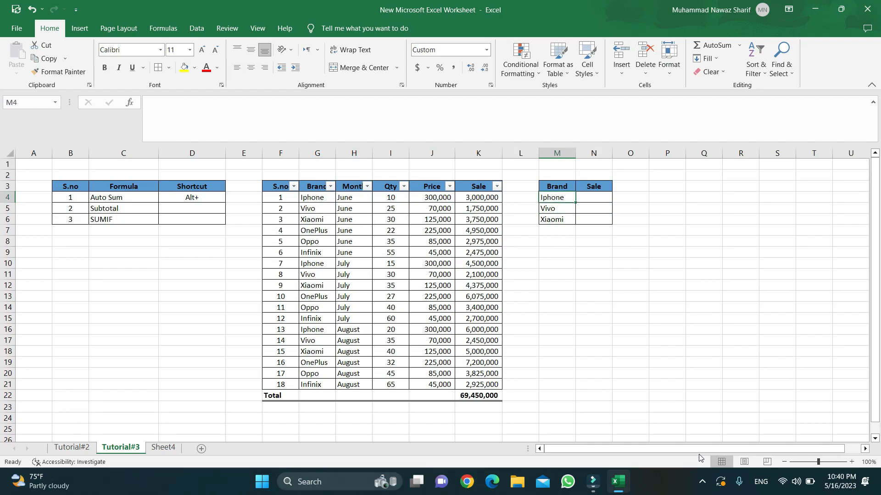
{"action": "key", "text": "Right"}
{"action": "key", "text": "Right"}
{"action": "key", "text": "Right"}
{"action": "key", "text": "Right"}
{"action": "key", "text": "Right"}
{"action": "key", "text": "Right"}
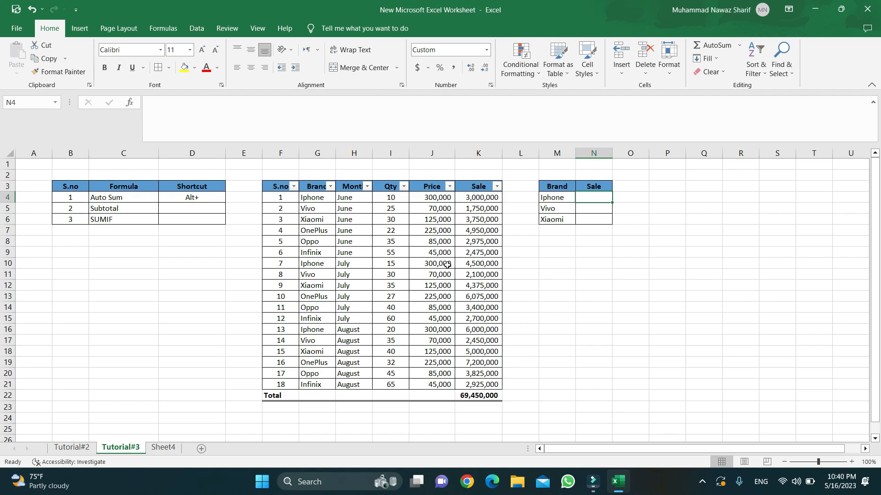
{"action": "left_click", "coordinate": [390, 230]}
{"action": "double_click", "coordinate": [503, 398]}
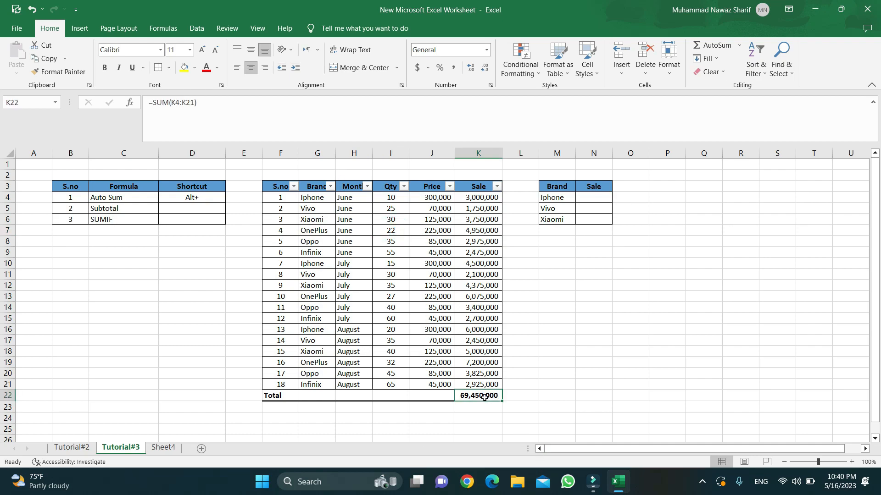
{"action": "left_click", "coordinate": [369, 258]}
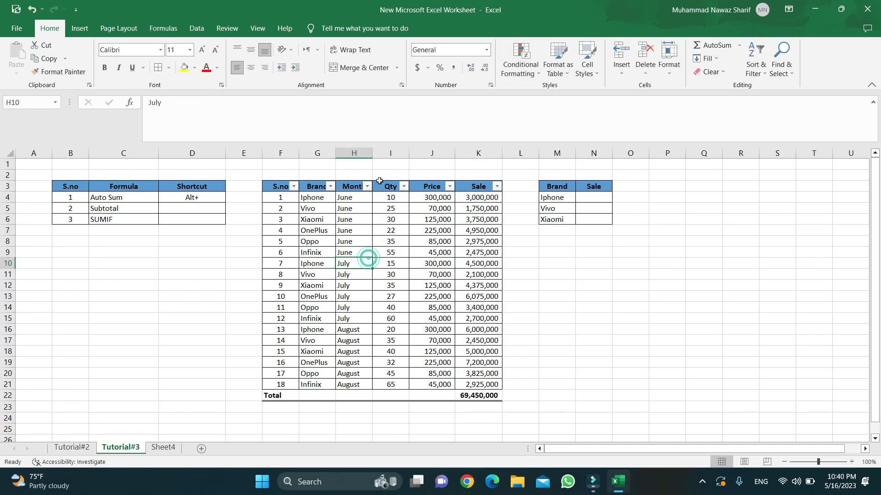
{"action": "left_click", "coordinate": [331, 186]}
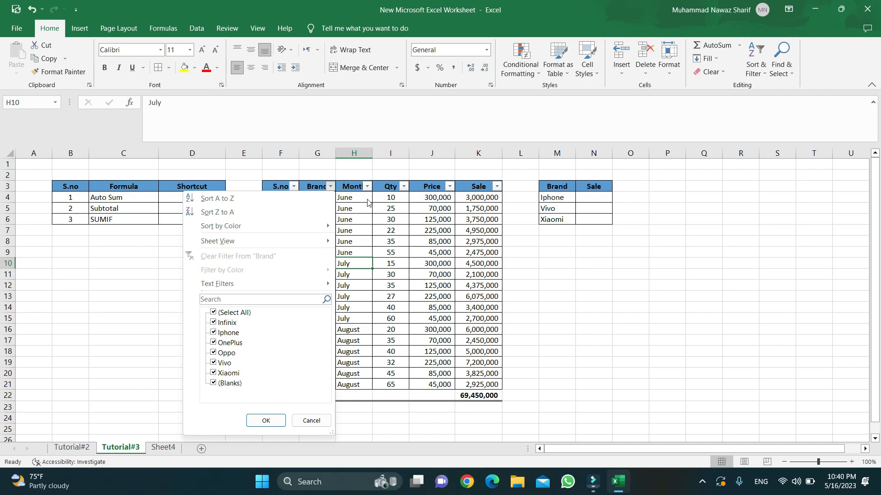
{"action": "left_click", "coordinate": [352, 199]}
{"action": "left_click", "coordinate": [588, 195]}
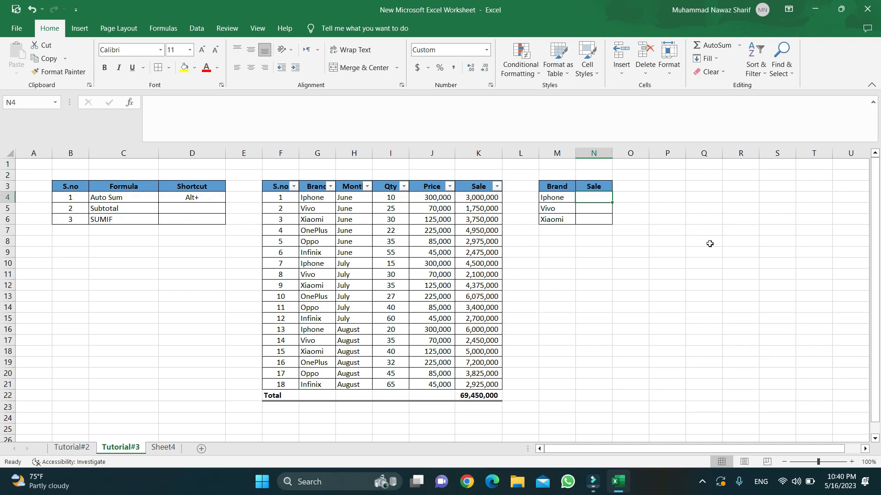
Build =SUMIF(G4:G21,M4,K4:K21) in N4 to total the Iphone sales.
{"action": "type", "text": "="}
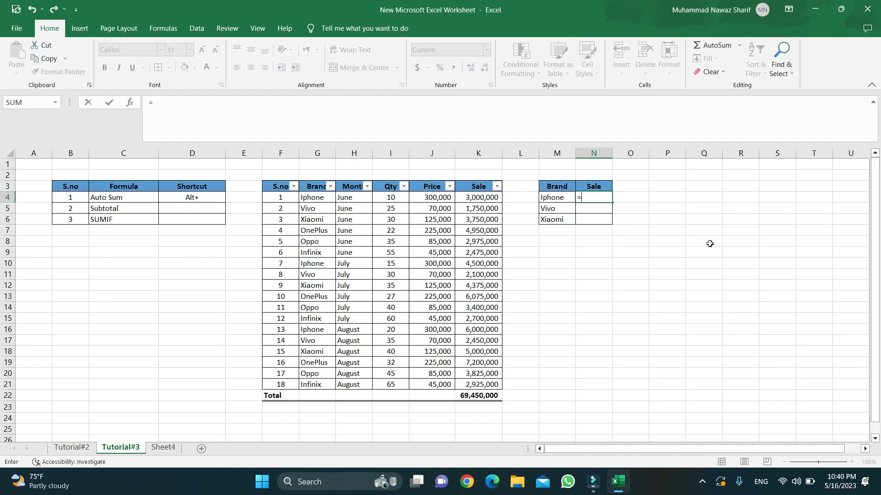
{"action": "type", "text": "sumi"}
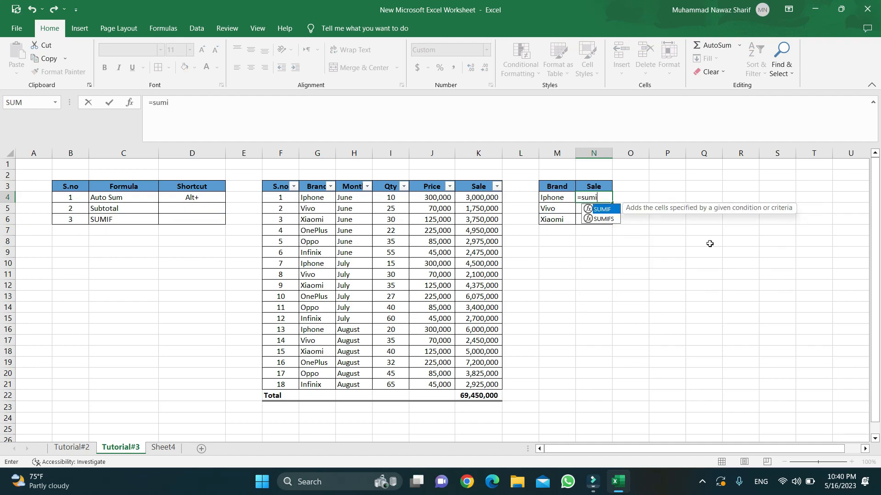
{"action": "key", "text": "Tab"}
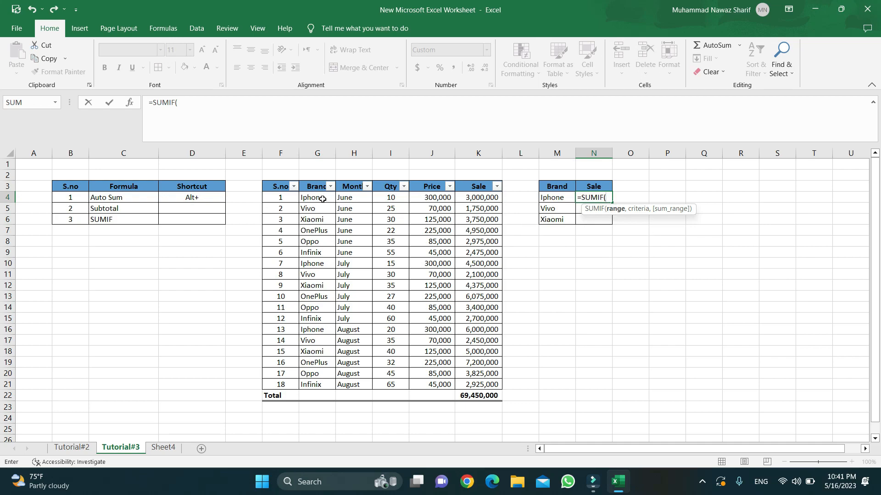
{"action": "left_click_drag", "start_coordinate": [319, 196], "coordinate": [309, 380]}
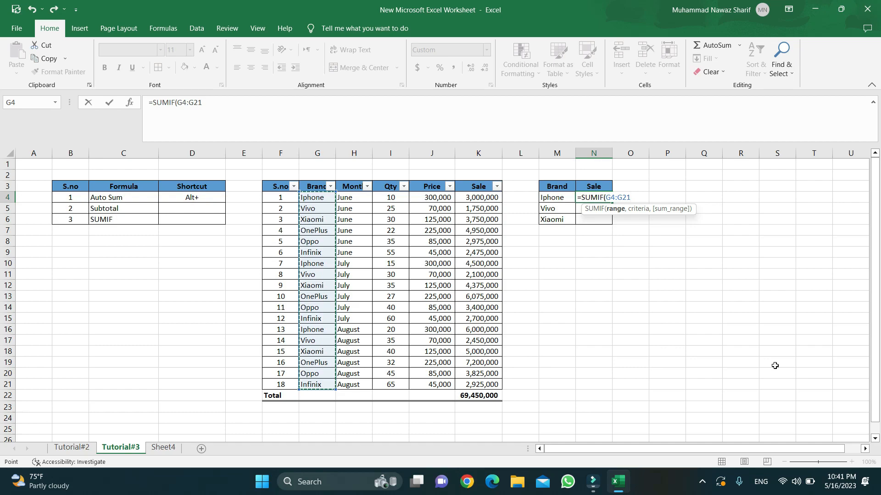
{"action": "type", "text": ","}
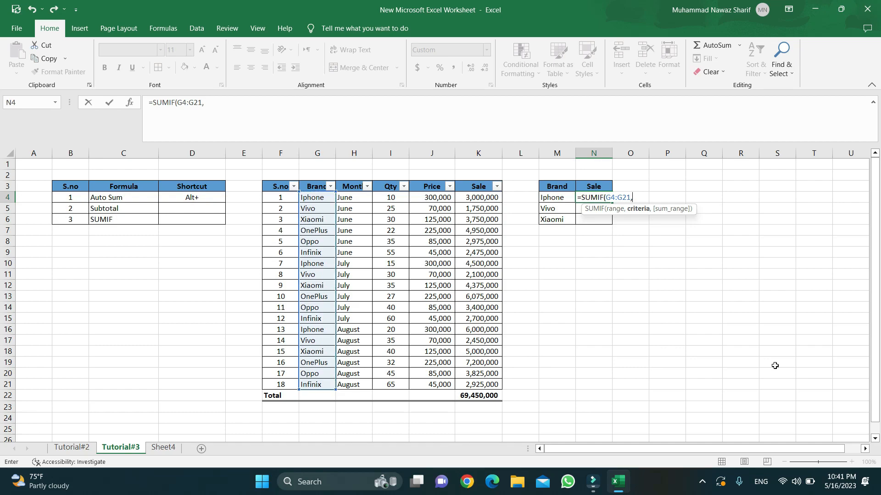
{"action": "left_click", "coordinate": [557, 198]}
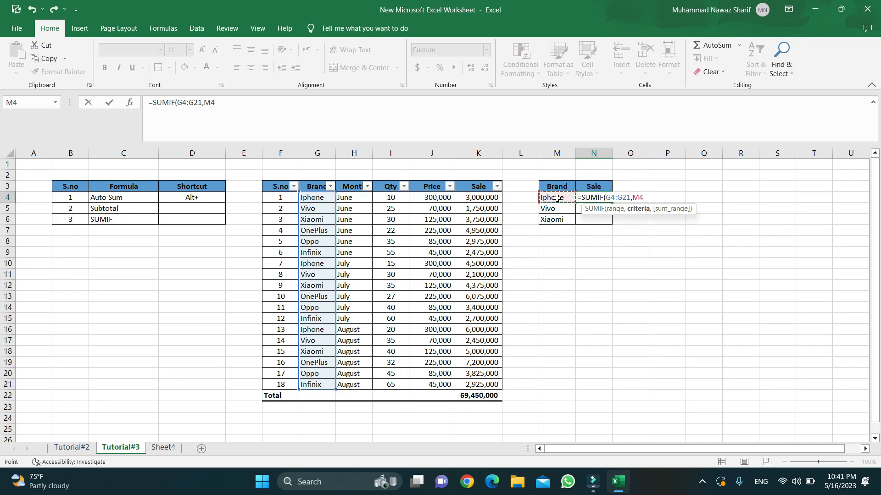
{"action": "type", "text": ","}
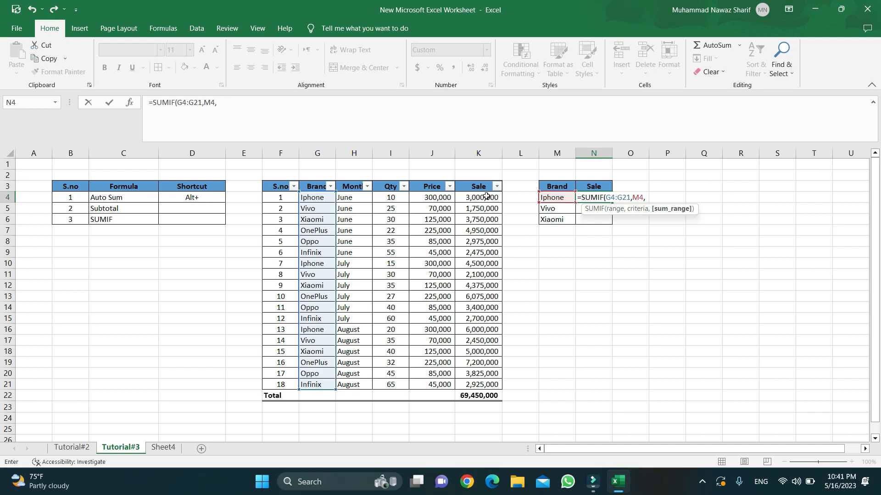
{"action": "left_click_drag", "start_coordinate": [486, 198], "coordinate": [466, 383]}
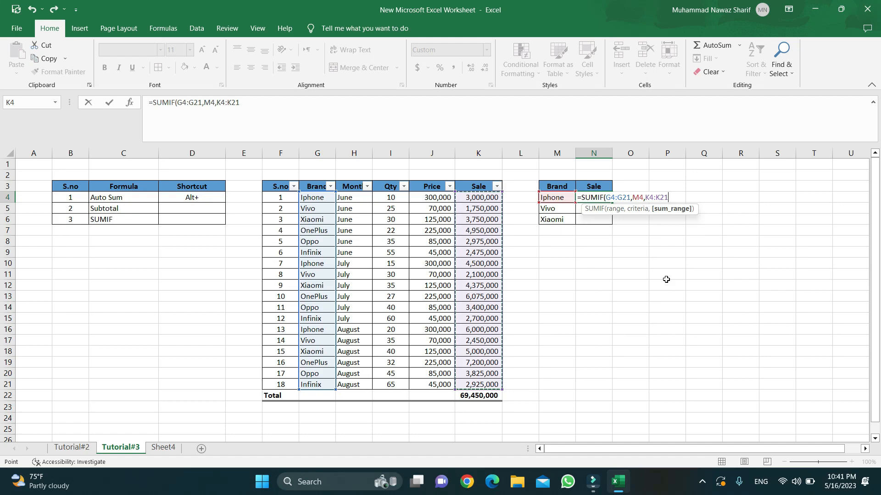
{"action": "type", "text": ")"}
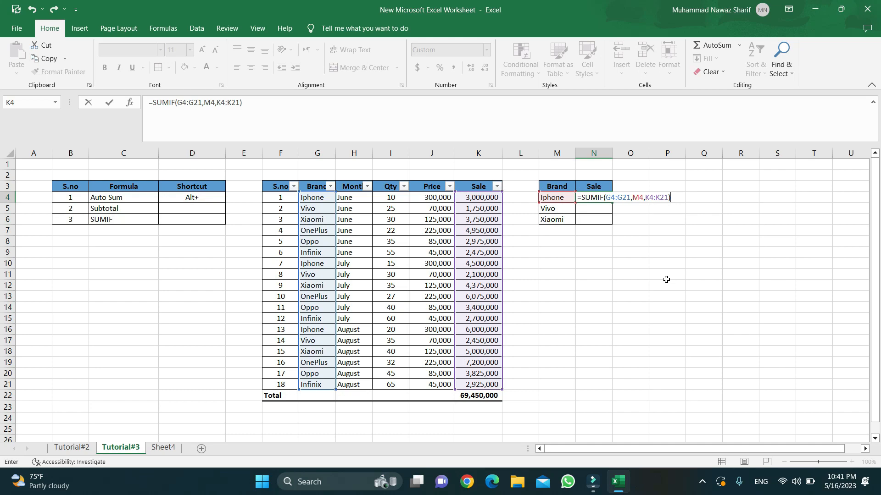
{"action": "key", "text": "Return"}
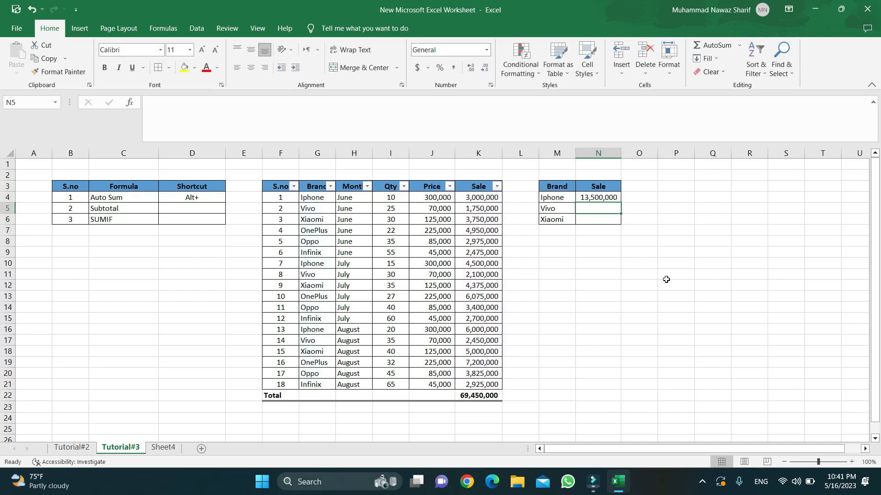
{"action": "key", "text": "Up"}
{"action": "key", "text": "Down"}
{"action": "key", "text": "Left"}
{"action": "key", "text": "Left"}
{"action": "key", "text": "Up"}
{"action": "key", "text": "Right"}
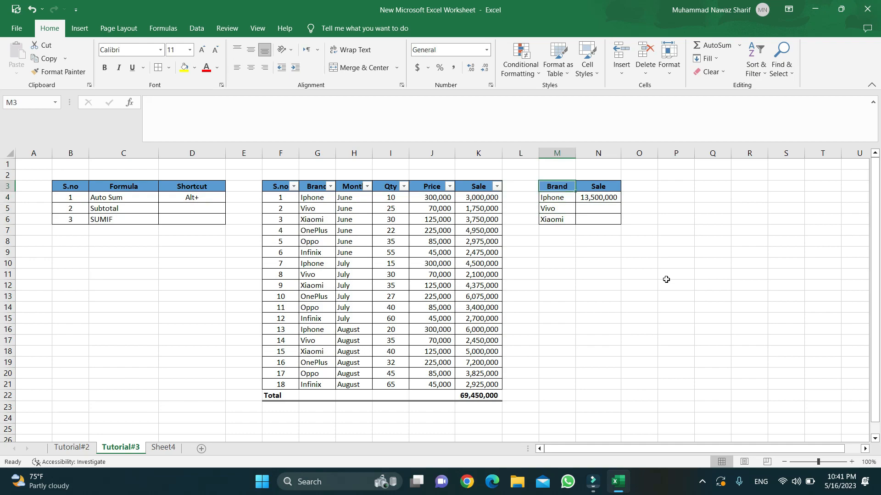
{"action": "key", "text": "Right"}
{"action": "key", "text": "Up"}
{"action": "key", "text": "Down"}
{"action": "key", "text": "Left"}
{"action": "key", "text": "Left"}
{"action": "key", "text": "Right"}
{"action": "key", "text": "Right"}
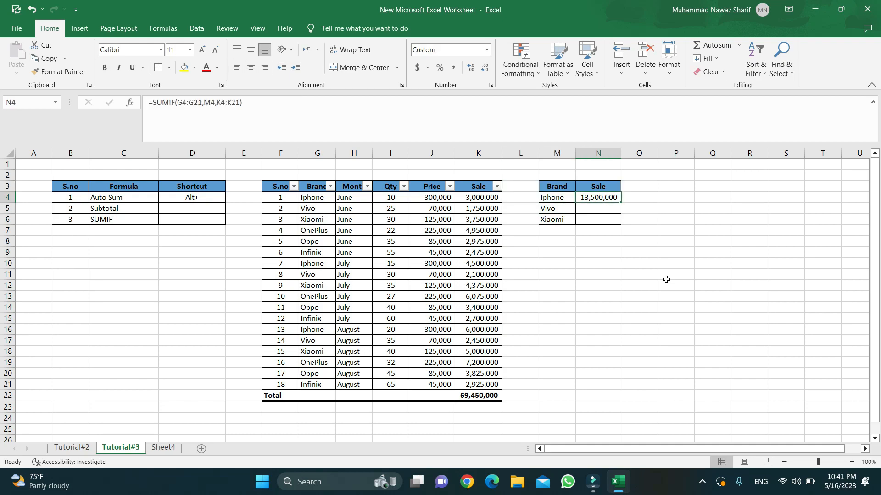
{"action": "key", "text": "Right"}
{"action": "key", "text": "Left"}
{"action": "key", "text": "Left"}
{"action": "key", "text": "Right"}
{"action": "key", "text": "Down"}
{"action": "key", "text": "Up"}
{"action": "left_click_drag", "start_coordinate": [479, 197], "coordinate": [459, 396]}
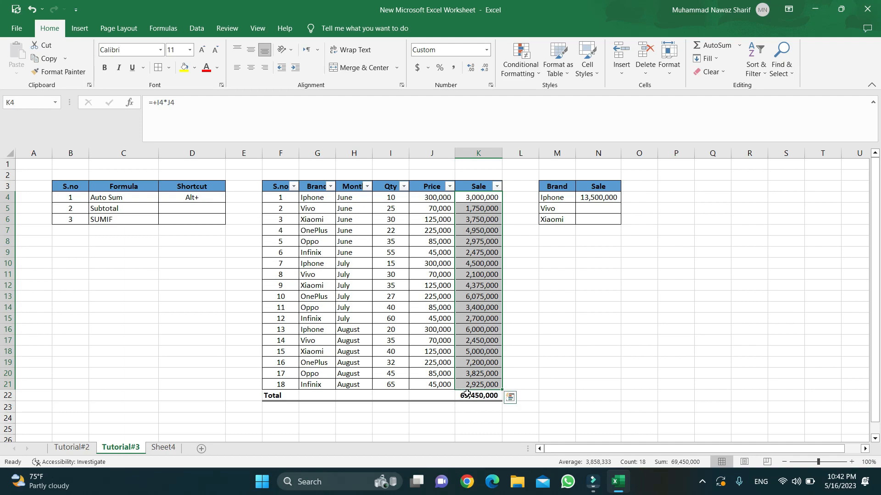
{"action": "left_click", "coordinate": [474, 396]}
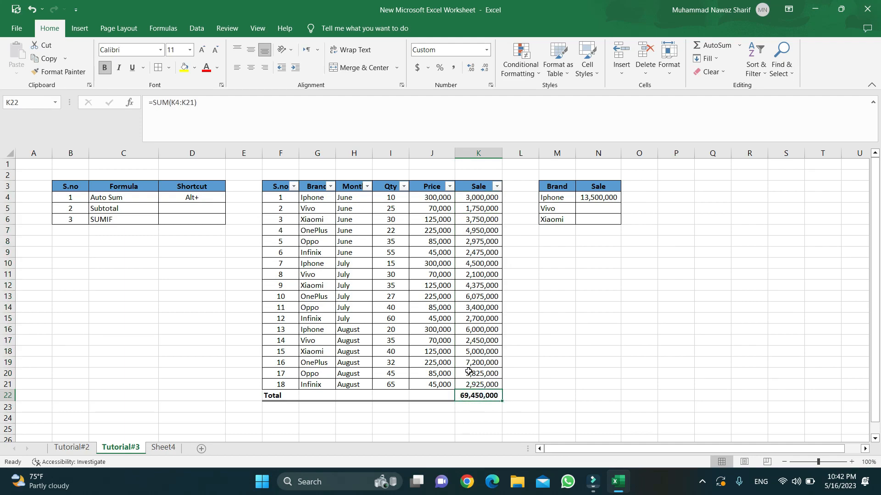
{"action": "left_click", "coordinate": [591, 198]}
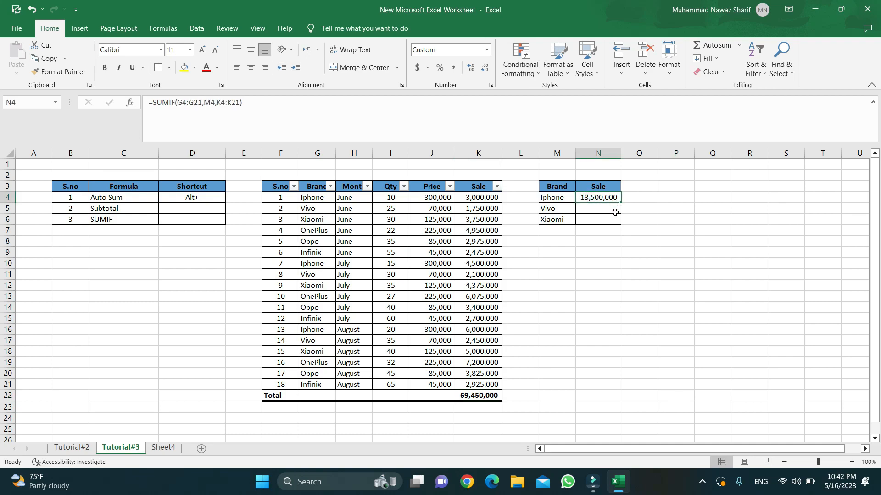
{"action": "left_click", "coordinate": [347, 196]}
{"action": "left_click", "coordinate": [612, 199]}
{"action": "key", "text": "Down"}
{"action": "key", "text": "Down"}
Copy the Iphone SUMIF formula down into the Vivo and Xiaomi sale cells.
{"action": "key", "text": "Up"}
{"action": "key", "text": "Up"}
{"action": "key", "text": "Left"}
{"action": "key", "text": "Left"}
{"action": "key", "text": "Right"}
{"action": "key", "text": "Right"}
{"action": "key", "text": "Down"}
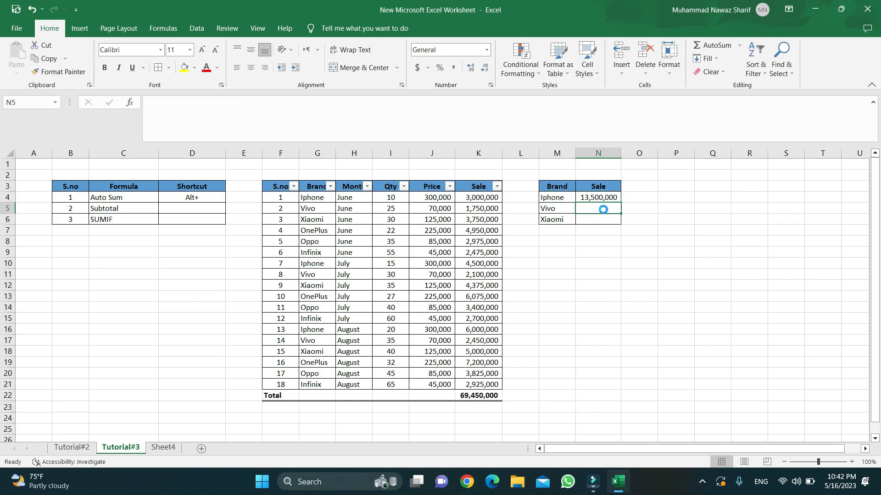
{"action": "key", "text": "ctrl+d"}
{"action": "key", "text": "Down"}
{"action": "left_click", "coordinate": [603, 209]}
{"action": "key", "text": "shift+Down"}
{"action": "key", "text": "ctrl+d"}
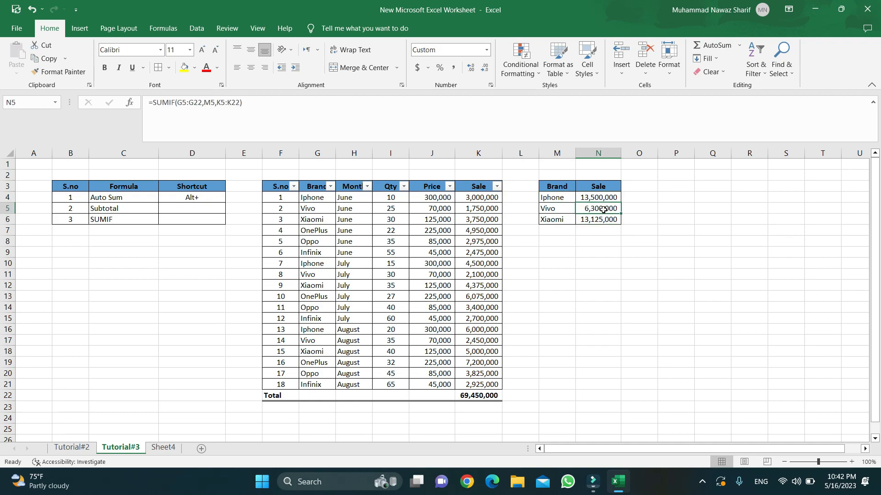
Inspect the Vivo SUMIF formula's ranges, leaving it unchanged.
{"action": "key", "text": "XF86AudioRaiseVolume"}
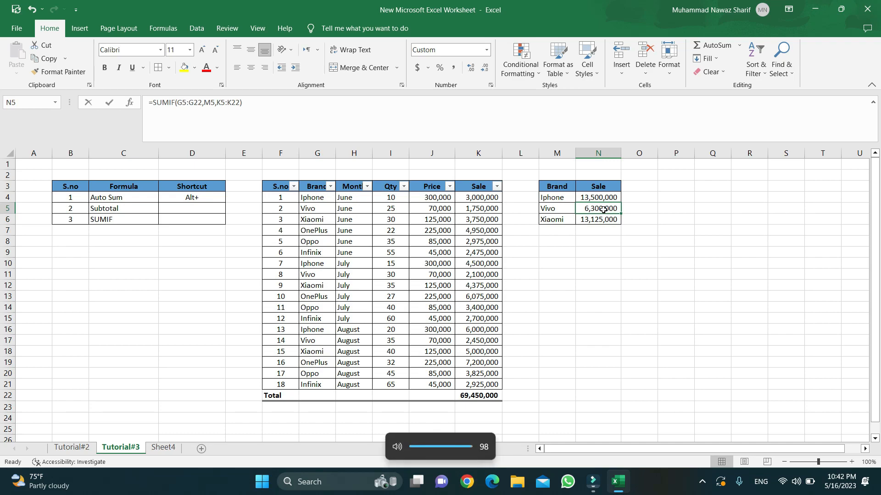
{"action": "double_click", "coordinate": [604, 210]}
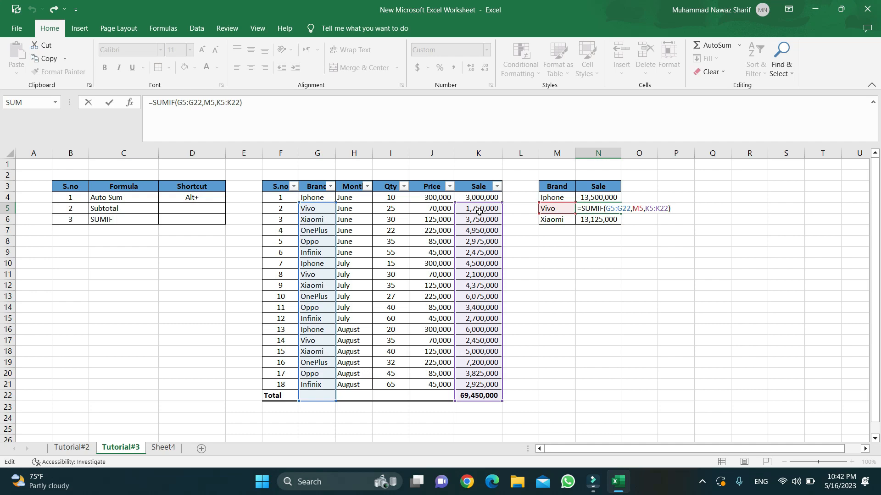
{"action": "left_click", "coordinate": [569, 250]}
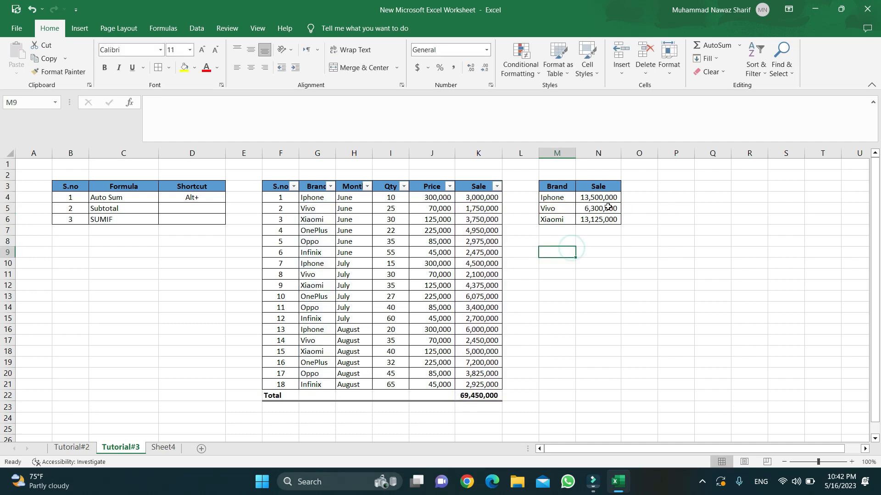
{"action": "left_click", "coordinate": [606, 208]}
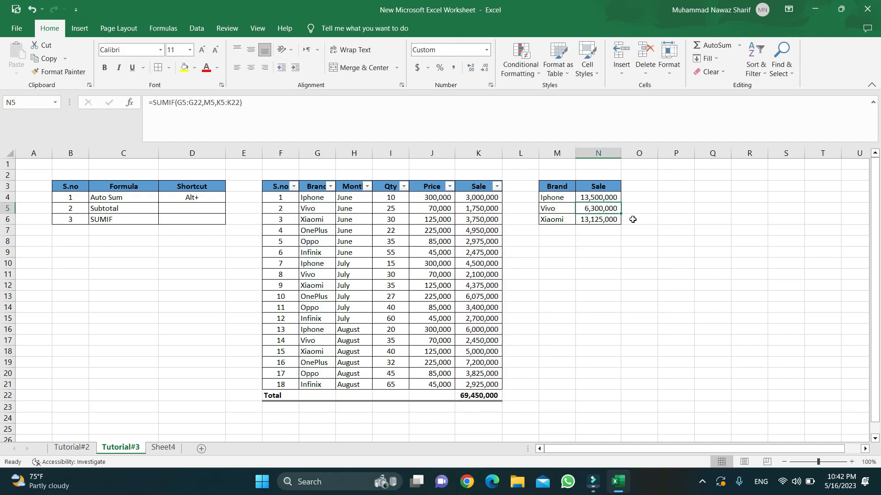
{"action": "key", "text": "Down"}
{"action": "key", "text": "Down"}
Make the Iphone SUMIF ranges absolute as $G$4:$G$21 and $K$4:$K$21.
{"action": "key", "text": "Up"}
{"action": "key", "text": "Up"}
{"action": "key", "text": "Up"}
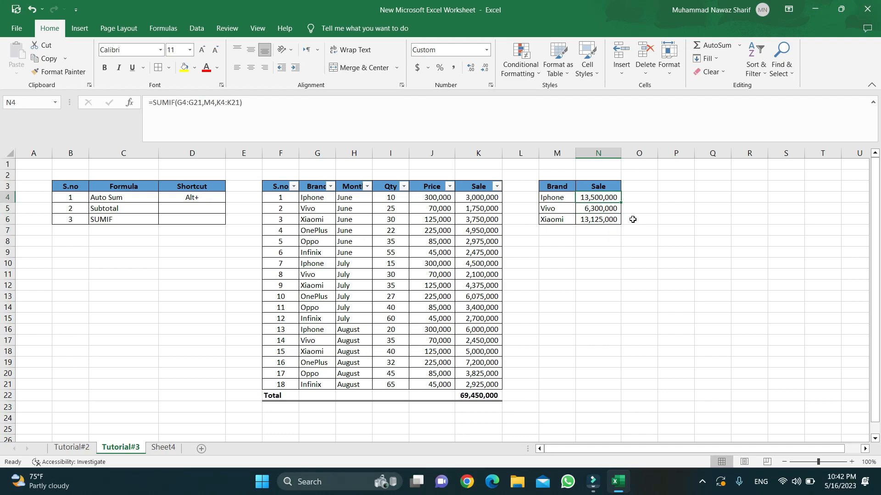
{"action": "key", "text": "XF86AudioRaiseVolume"}
{"action": "key", "text": "F2"}
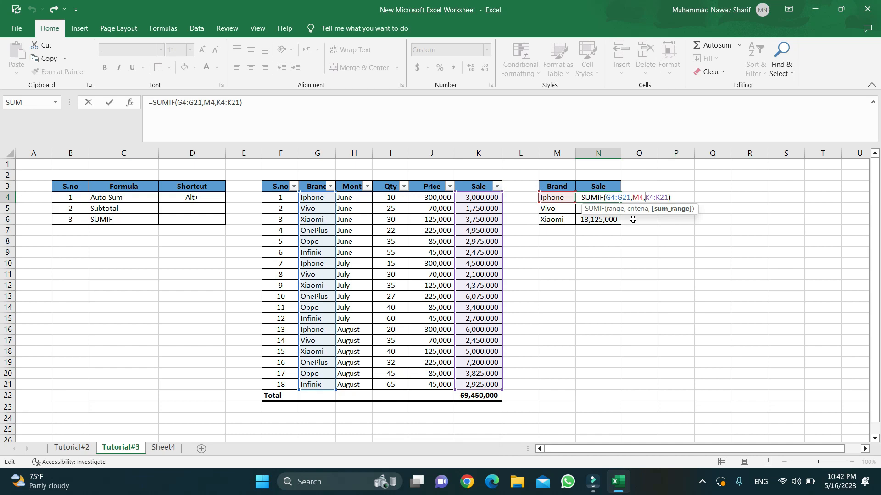
{"action": "key", "text": "shift+Right"}
{"action": "key", "text": "shift+Right"}
{"action": "key", "text": "shift+Right"}
{"action": "key", "text": "shift+Right"}
{"action": "key", "text": "shift+Right"}
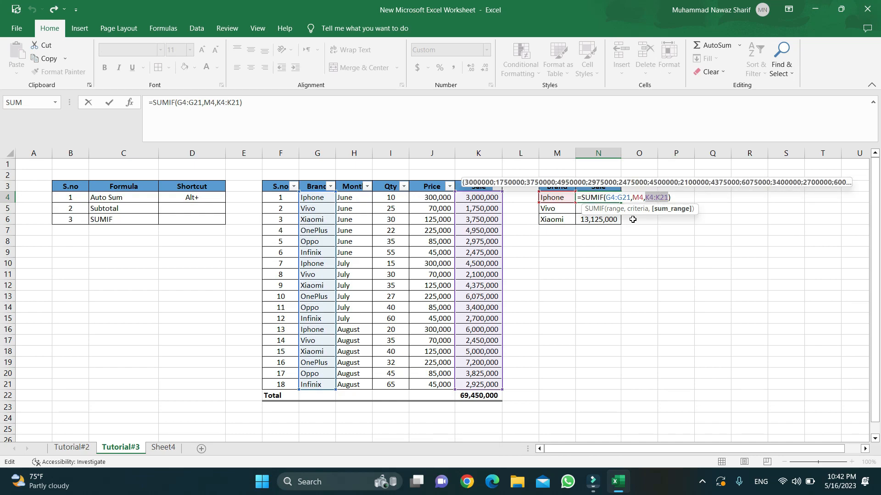
{"action": "key", "text": "F4"}
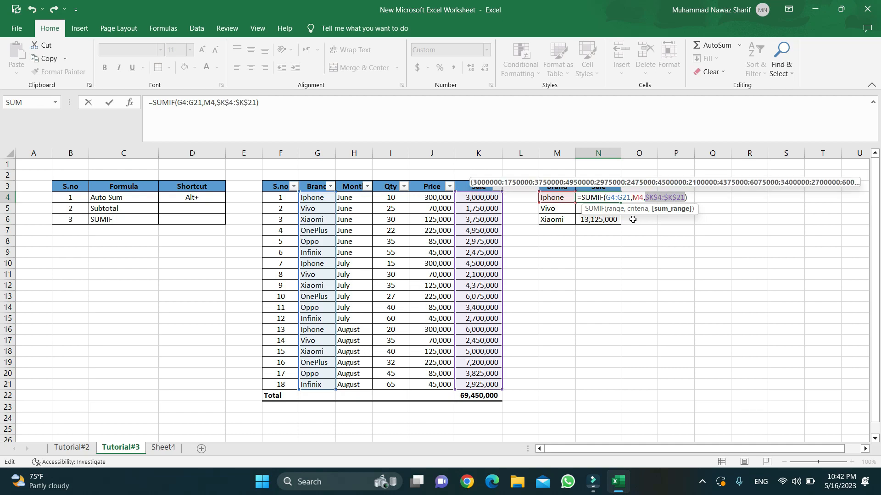
{"action": "key", "text": "Left"}
{"action": "key", "text": "Left"}
{"action": "key", "text": "Left"}
{"action": "key", "text": "Left"}
{"action": "key", "text": "Left"}
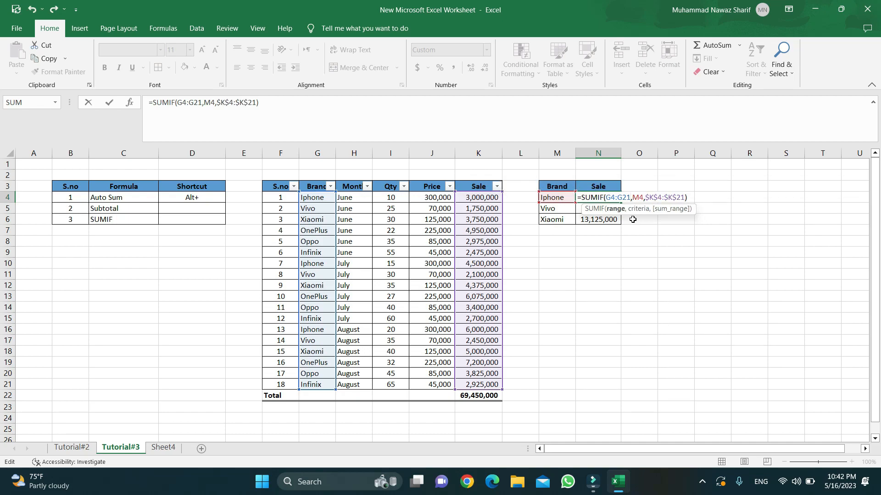
{"action": "key", "text": "shift+Left"}
{"action": "key", "text": "shift+Left"}
{"action": "key", "text": "shift+Left"}
{"action": "key", "text": "F4"}
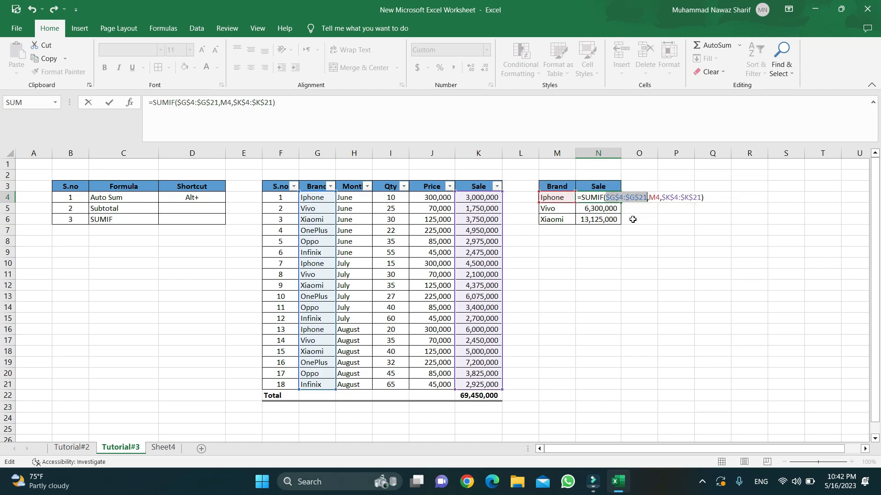
{"action": "key", "text": "Return"}
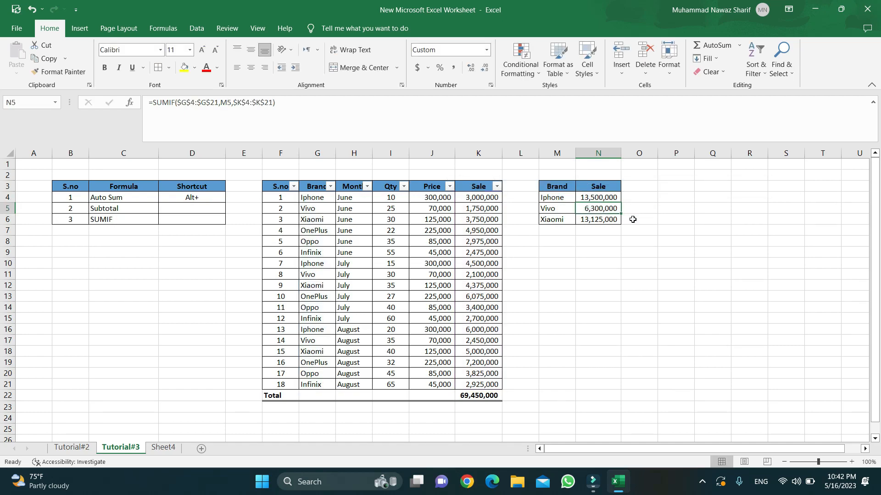
Refill the Xiaomi sale cell with the absolute-range SUMIF formula.
{"action": "key", "text": "Down"}
{"action": "key", "text": "ctrl+d"}
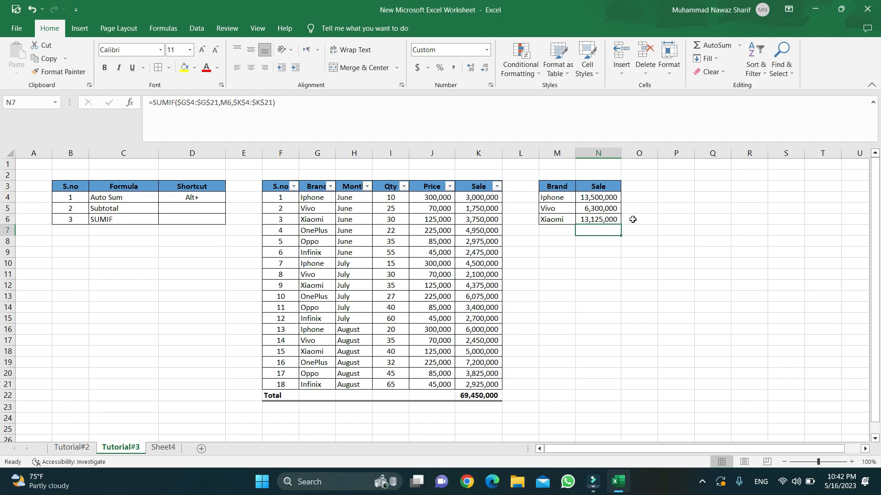
{"action": "key", "text": "F2"}
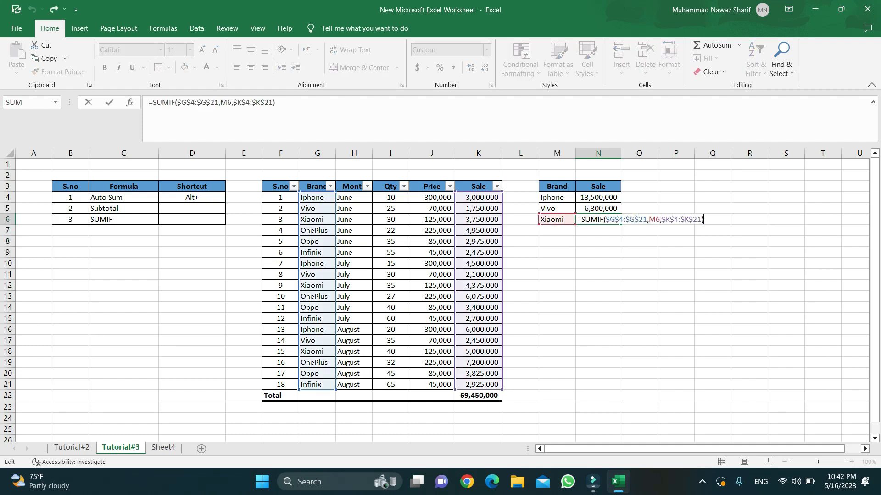
{"action": "key", "text": "Return"}
Review the brand totals, the first data rows and the formula list.
{"action": "key", "text": "Up"}
{"action": "key", "text": "Up"}
{"action": "key", "text": "Up"}
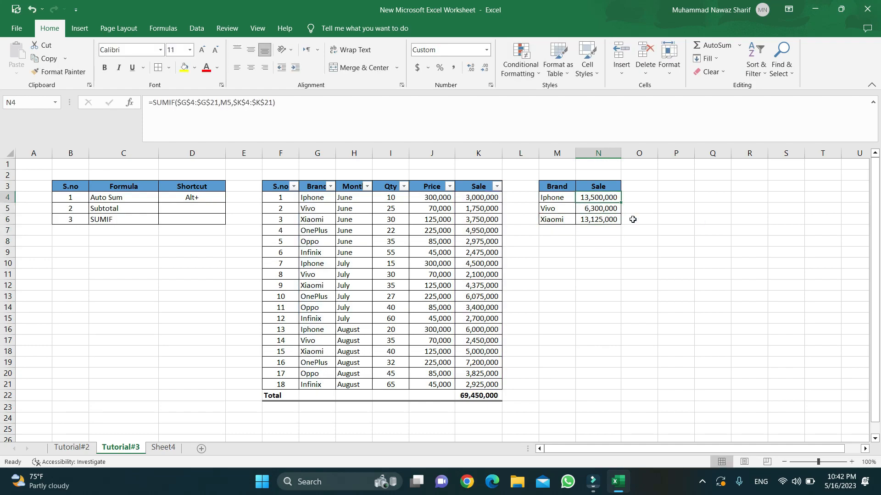
{"action": "key", "text": "Down"}
{"action": "key", "text": "Down"}
{"action": "key", "text": "Up"}
{"action": "key", "text": "Up"}
{"action": "key", "text": "Left"}
{"action": "key", "text": "Left"}
{"action": "key", "text": "Left"}
{"action": "key", "text": "Left"}
{"action": "key", "text": "Left"}
{"action": "key", "text": "Left"}
{"action": "key", "text": "Left"}
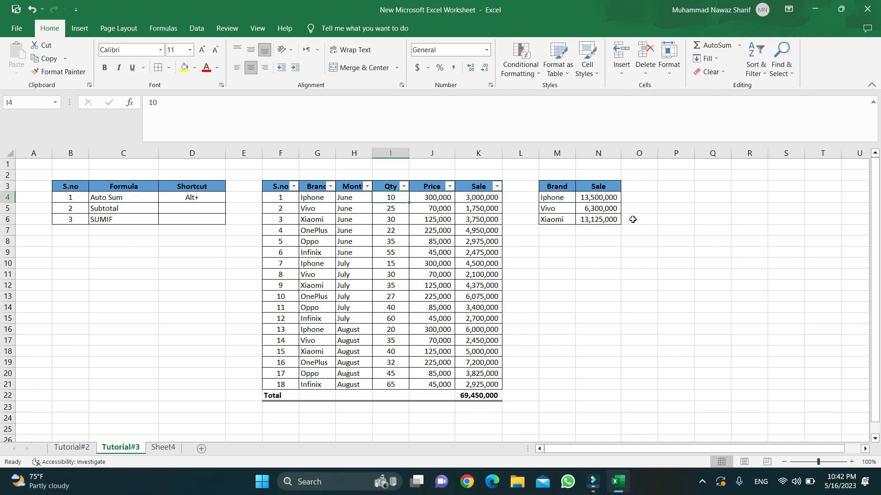
{"action": "key", "text": "Right"}
{"action": "key", "text": "Right"}
{"action": "key", "text": "Right"}
{"action": "key", "text": "Right"}
{"action": "key", "text": "Left"}
{"action": "key", "text": "Left"}
{"action": "key", "text": "Left"}
{"action": "key", "text": "Left"}
{"action": "key", "text": "Left"}
{"action": "key", "text": "Left"}
{"action": "key", "text": "Left"}
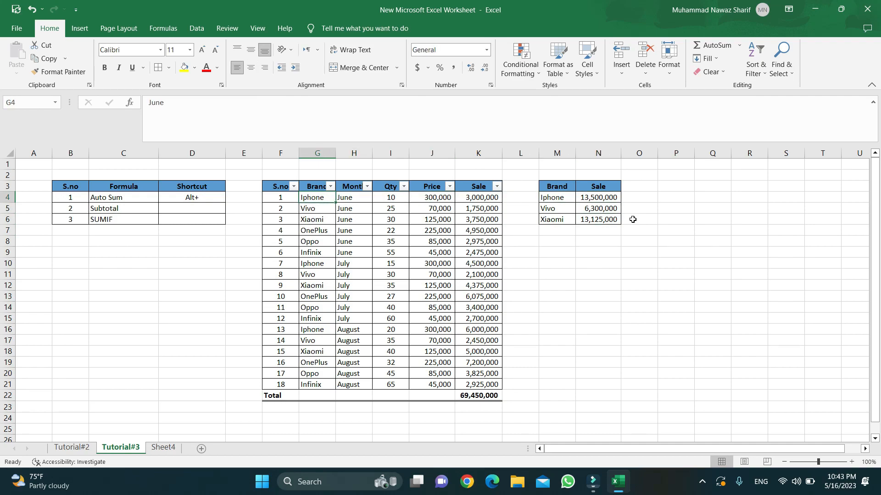
{"action": "key", "text": "Left"}
{"action": "key", "text": "Left"}
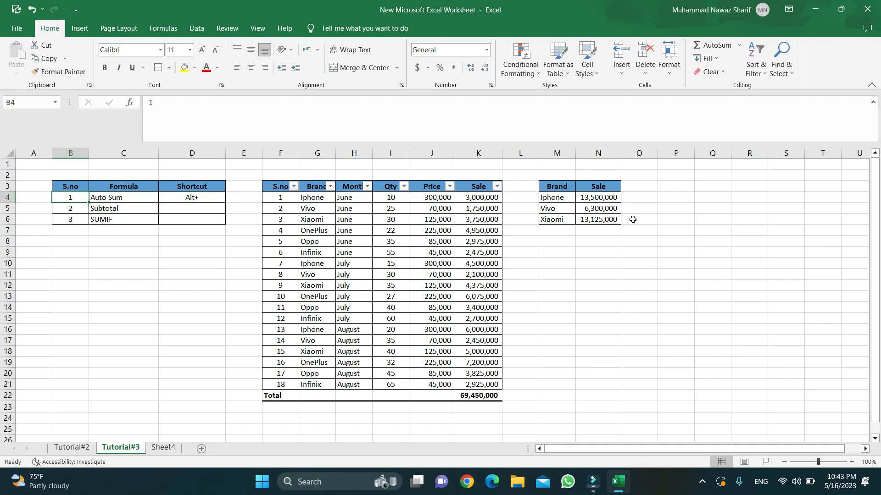
{"action": "key", "text": "Right"}
{"action": "key", "text": "Right"}
{"action": "key", "text": "Right"}
{"action": "key", "text": "Right"}
{"action": "key", "text": "Right"}
{"action": "key", "text": "Right"}
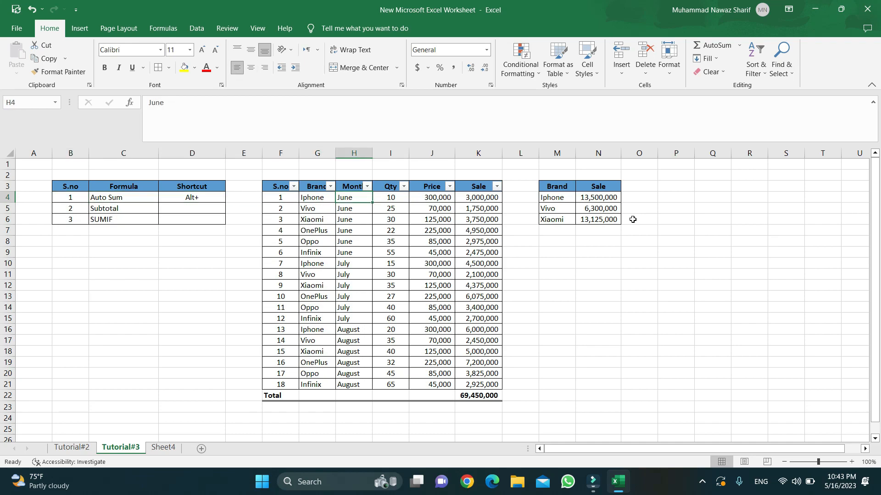
{"action": "key", "text": "Left"}
{"action": "key", "text": "Left"}
{"action": "key", "text": "Left"}
{"action": "key", "text": "Left"}
{"action": "key", "text": "Left"}
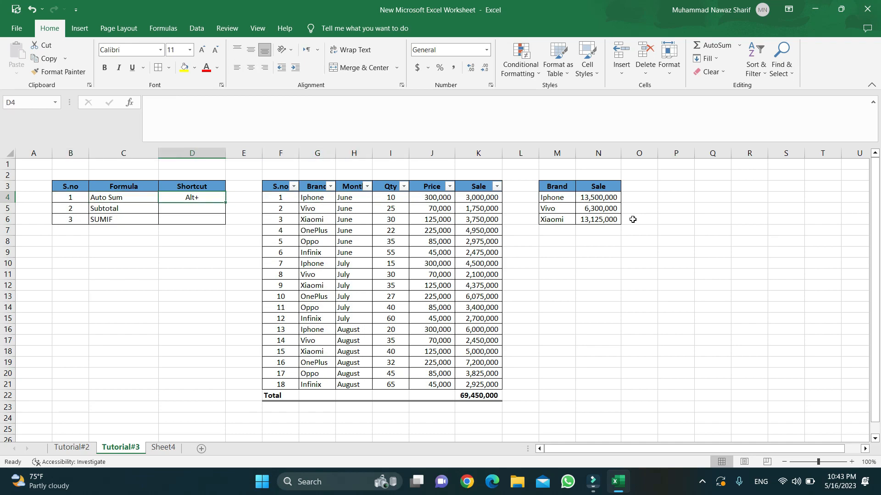
{"action": "key", "text": "Down"}
{"action": "key", "text": "Down"}
{"action": "key", "text": "Up"}
{"action": "key", "text": "Right"}
{"action": "key", "text": "Right"}
{"action": "key", "text": "Right"}
{"action": "key", "text": "Right"}
{"action": "key", "text": "Right"}
{"action": "key", "text": "Right"}
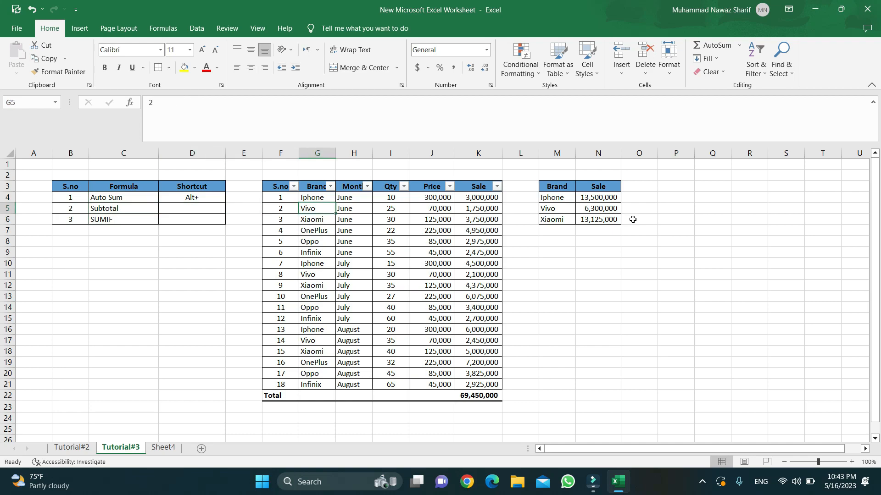
{"action": "key", "text": "Right"}
{"action": "key", "text": "Right"}
{"action": "key", "text": "Down"}
{"action": "key", "text": "Down"}
{"action": "key", "text": "Down"}
{"action": "key", "text": "Down"}
{"action": "key", "text": "Down"}
{"action": "key", "text": "Down"}
{"action": "key", "text": "Down"}
{"action": "key", "text": "Down"}
{"action": "key", "text": "Down"}
{"action": "key", "text": "Down"}
{"action": "key", "text": "Down"}
{"action": "key", "text": "Down"}
{"action": "key", "text": "Down"}
{"action": "key", "text": "Down"}
{"action": "key", "text": "Down"}
{"action": "key", "text": "Down"}
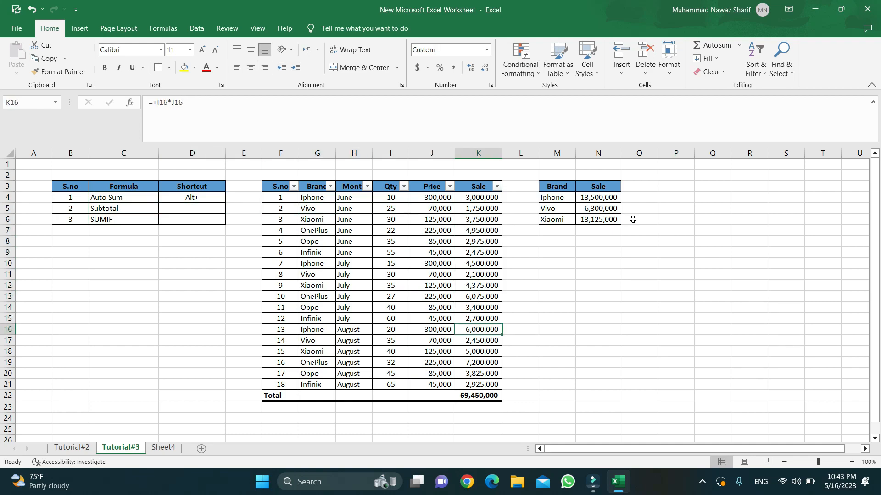
{"action": "key", "text": "Up"}
Look over the brand summary rows, ending on the Month column header.
{"action": "key", "text": "Up"}
{"action": "key", "text": "Up"}
{"action": "key", "text": "Up"}
{"action": "key", "text": "Up"}
{"action": "key", "text": "Up"}
{"action": "key", "text": "Up"}
{"action": "key", "text": "Up"}
{"action": "key", "text": "Up"}
{"action": "key", "text": "Up"}
{"action": "key", "text": "Up"}
{"action": "key", "text": "Up"}
{"action": "key", "text": "Up"}
{"action": "key", "text": "Up"}
{"action": "key", "text": "Up"}
{"action": "key", "text": "Up"}
{"action": "key", "text": "Up"}
{"action": "key", "text": "Up"}
{"action": "key", "text": "Up"}
{"action": "key", "text": "Right"}
{"action": "key", "text": "Right"}
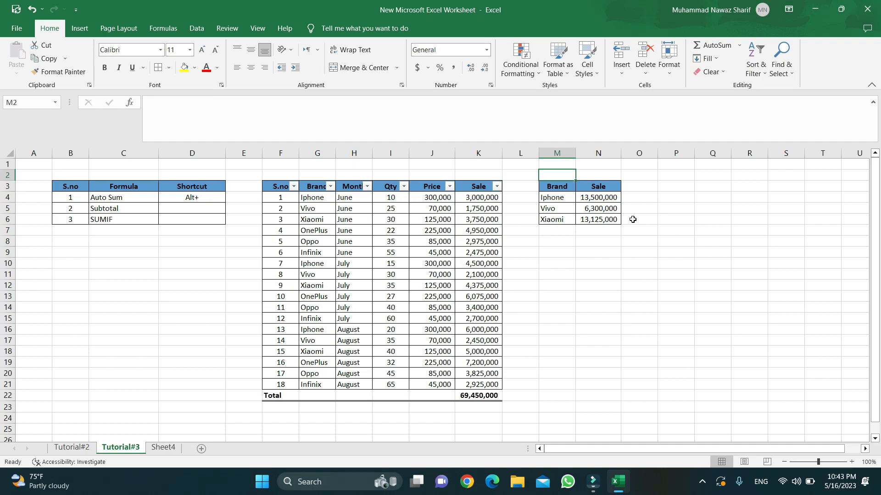
{"action": "key", "text": "Down"}
{"action": "key", "text": "Down"}
{"action": "key", "text": "Down"}
{"action": "key", "text": "Up"}
{"action": "key", "text": "Up"}
{"action": "key", "text": "Left"}
{"action": "key", "text": "Left"}
{"action": "key", "text": "Left"}
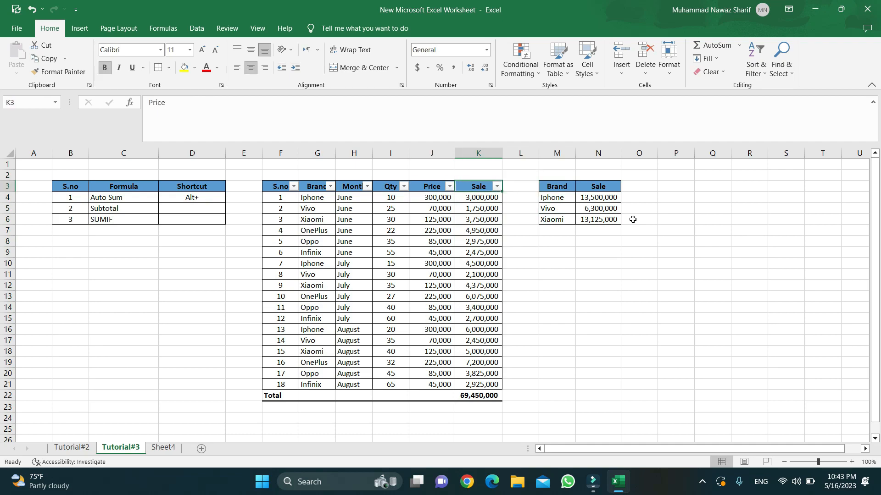
{"action": "key", "text": "Right"}
{"action": "key", "text": "Right"}
{"action": "key", "text": "Right"}
{"action": "key", "text": "Down"}
{"action": "key", "text": "Down"}
{"action": "key", "text": "Up"}
{"action": "key", "text": "Right"}
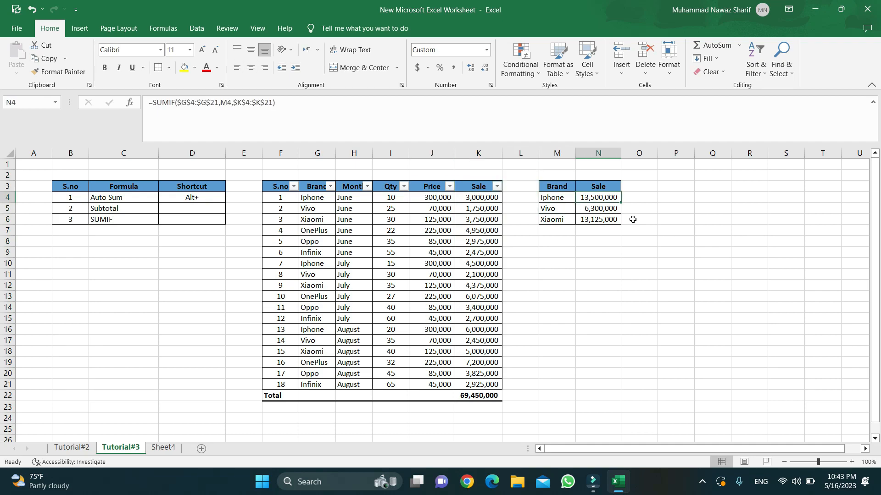
{"action": "key", "text": "Left"}
{"action": "key", "text": "Right"}
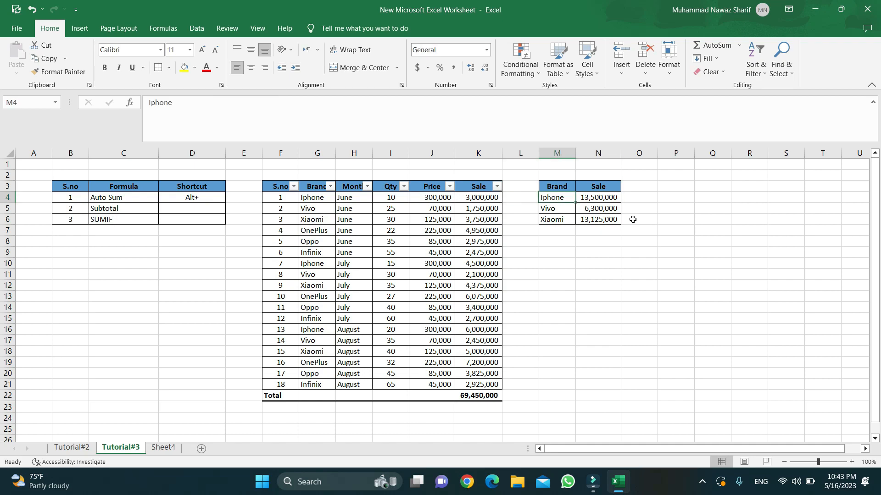
{"action": "key", "text": "Down"}
{"action": "key", "text": "Up"}
{"action": "key", "text": "Right"}
{"action": "key", "text": "Right"}
{"action": "key", "text": "Left"}
{"action": "key", "text": "Left"}
{"action": "key", "text": "Right"}
{"action": "key", "text": "Right"}
{"action": "key", "text": "Left"}
{"action": "key", "text": "Left"}
{"action": "key", "text": "Down"}
{"action": "key", "text": "Down"}
{"action": "key", "text": "Down"}
{"action": "key", "text": "Up"}
{"action": "key", "text": "Up"}
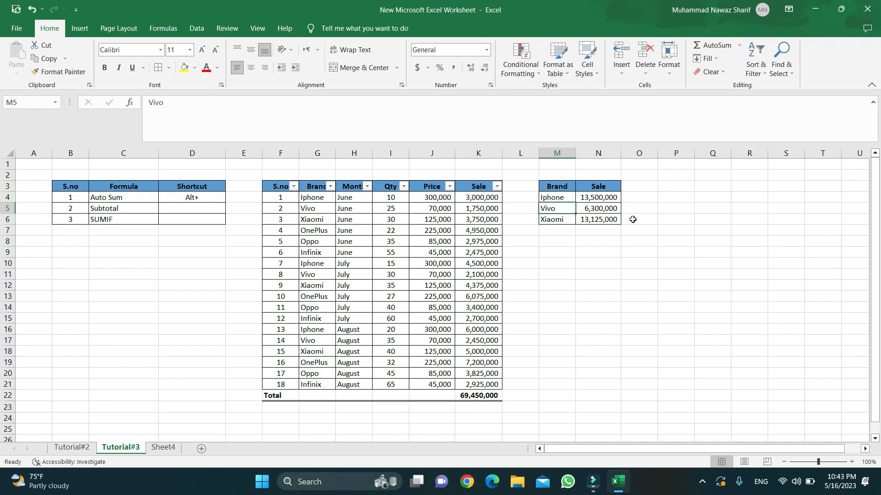
{"action": "key", "text": "Left"}
{"action": "key", "text": "Left"}
{"action": "key", "text": "Left"}
{"action": "key", "text": "Left"}
{"action": "key", "text": "Left"}
{"action": "key", "text": "Up"}
{"action": "key", "text": "Up"}
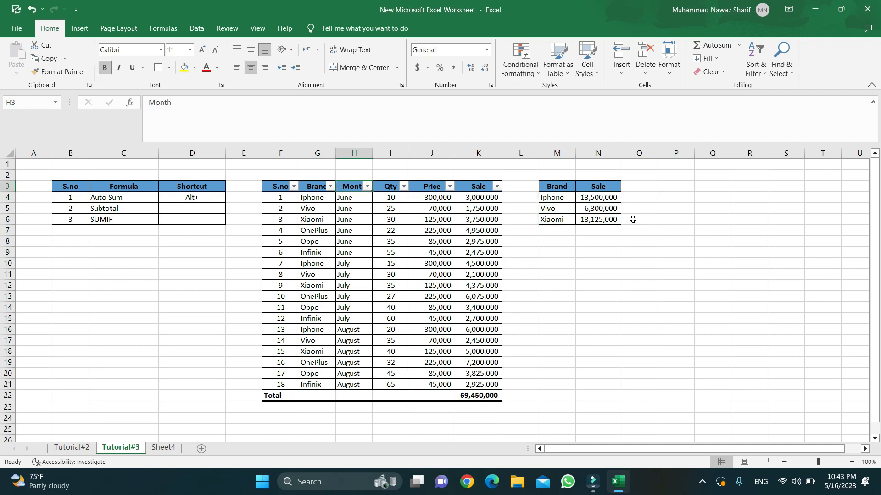
Copy the Month and Sale headers into M9 and N9.
{"action": "key", "text": "ctrl+c"}
{"action": "key", "text": "Down"}
{"action": "key", "text": "Down"}
{"action": "key", "text": "Down"}
{"action": "key", "text": "Down"}
{"action": "key", "text": "Down"}
{"action": "key", "text": "Down"}
{"action": "key", "text": "Down"}
{"action": "key", "text": "Right"}
{"action": "key", "text": "Down"}
{"action": "key", "text": "Down"}
{"action": "key", "text": "Down"}
{"action": "key", "text": "Right"}
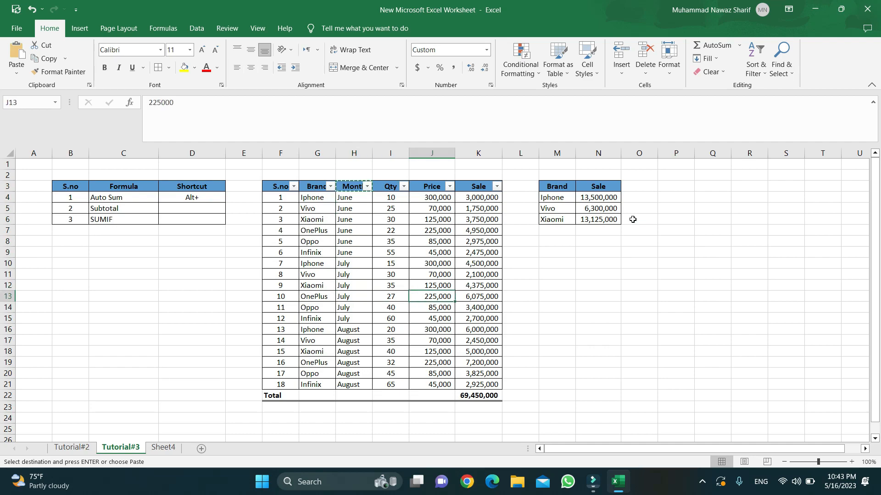
{"action": "key", "text": "Right"}
{"action": "key", "text": "Right"}
{"action": "key", "text": "Up"}
{"action": "key", "text": "Up"}
{"action": "key", "text": "Up"}
{"action": "key", "text": "Up"}
{"action": "key", "text": "Right"}
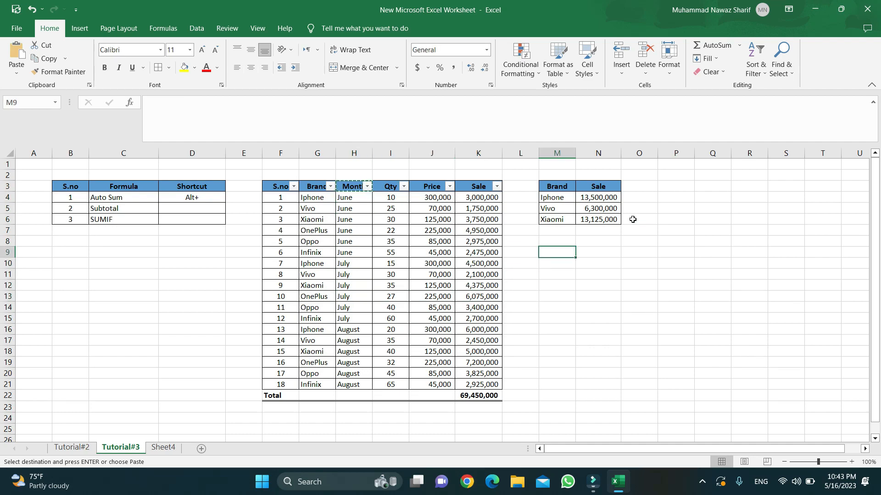
{"action": "key", "text": "Return"}
{"action": "key", "text": "Up"}
{"action": "key", "text": "Up"}
{"action": "key", "text": "Up"}
{"action": "key", "text": "Up"}
{"action": "key", "text": "Up"}
{"action": "key", "text": "Up"}
{"action": "key", "text": "Up"}
{"action": "key", "text": "Left"}
{"action": "key", "text": "Left"}
{"action": "key", "text": "Down"}
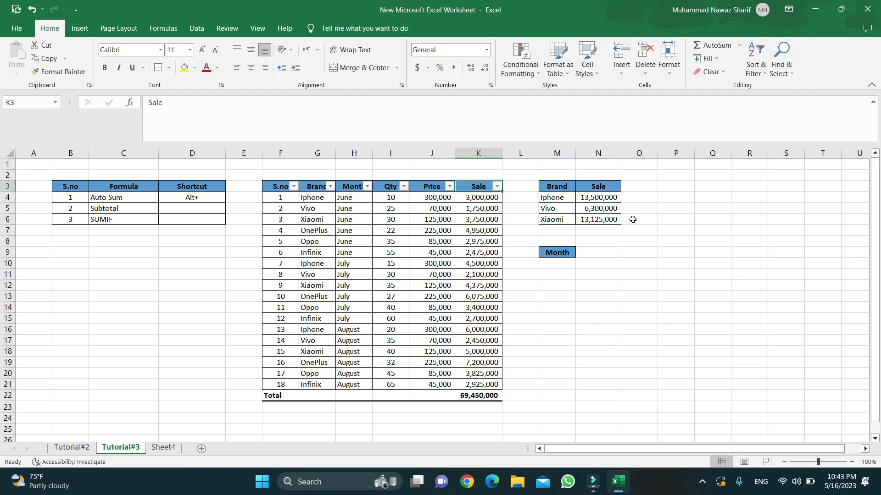
{"action": "key", "text": "ctrl+c"}
{"action": "key", "text": "Right"}
{"action": "key", "text": "Right"}
{"action": "key", "text": "Right"}
{"action": "key", "text": "Down"}
{"action": "key", "text": "Down"}
{"action": "key", "text": "Down"}
{"action": "key", "text": "Down"}
{"action": "key", "text": "Down"}
{"action": "key", "text": "Down"}
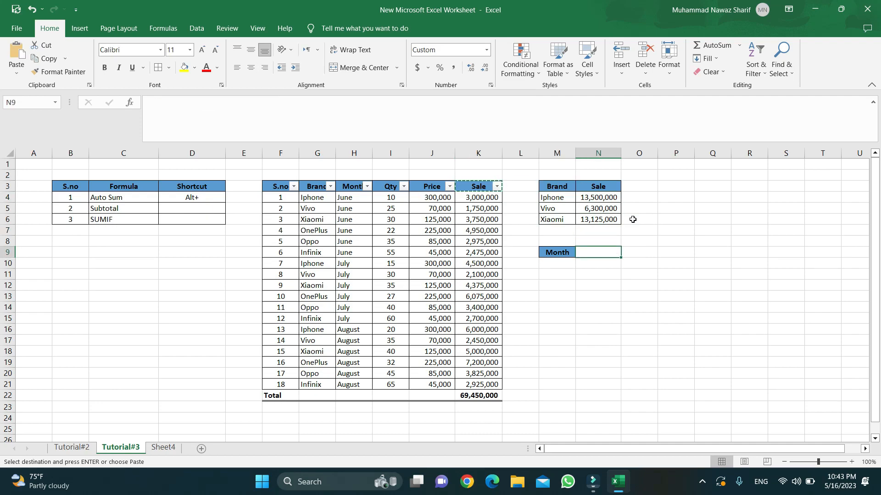
{"action": "key", "text": "Down"}
{"action": "key", "text": "Up"}
{"action": "key", "text": "Return"}
Copy June, July and August from the Month column into M10:M12.
{"action": "key", "text": "Left"}
{"action": "key", "text": "Left"}
{"action": "key", "text": "Left"}
{"action": "key", "text": "Left"}
{"action": "key", "text": "Left"}
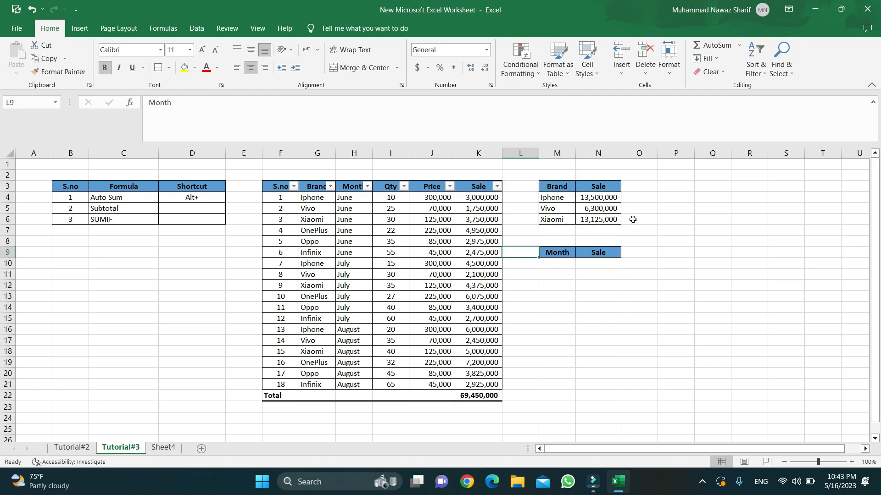
{"action": "key", "text": "Left"}
{"action": "key", "text": "shift+Down"}
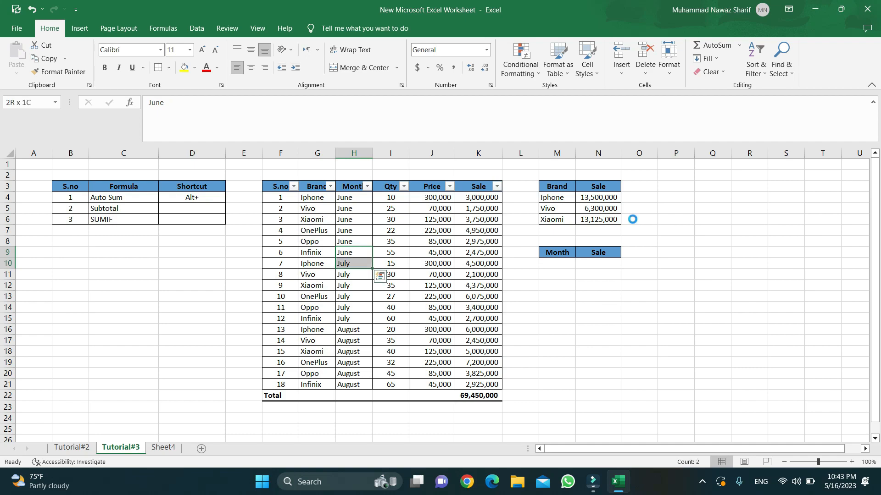
{"action": "key", "text": "ctrl+c"}
{"action": "key", "text": "Right"}
{"action": "key", "text": "Right"}
{"action": "key", "text": "Right"}
{"action": "key", "text": "Right"}
{"action": "key", "text": "Right"}
{"action": "key", "text": "Down"}
{"action": "key", "text": "Return"}
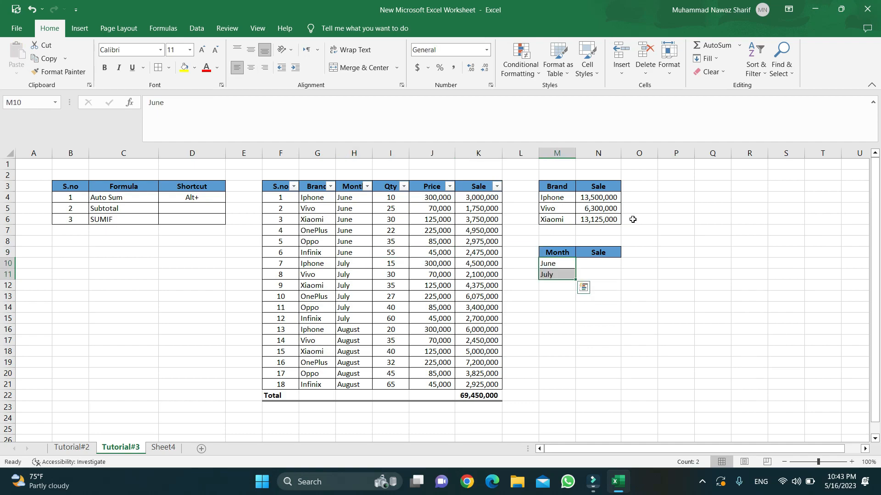
{"action": "key", "text": "Down"}
{"action": "key", "text": "Down"}
{"action": "key", "text": "Down"}
{"action": "key", "text": "Left"}
{"action": "key", "text": "Down"}
{"action": "key", "text": "Left"}
{"action": "key", "text": "Left"}
{"action": "key", "text": "Left"}
{"action": "key", "text": "Down"}
{"action": "key", "text": "Down"}
{"action": "key", "text": "Left"}
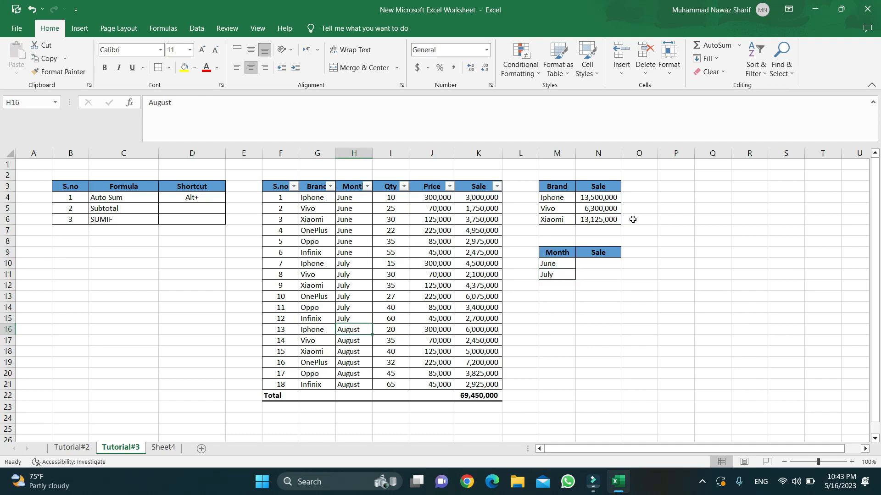
{"action": "key", "text": "ctrl+c"}
{"action": "key", "text": "Right"}
{"action": "key", "text": "Right"}
{"action": "key", "text": "Right"}
{"action": "key", "text": "Right"}
{"action": "key", "text": "Right"}
{"action": "key", "text": "Up"}
{"action": "key", "text": "Up"}
{"action": "key", "text": "Up"}
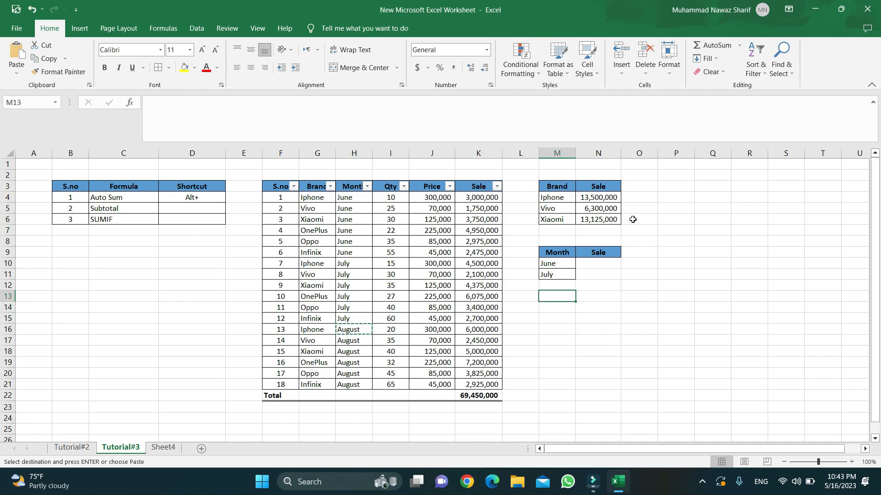
{"action": "key", "text": "Up"}
{"action": "key", "text": "Return"}
Start a SUMIF formula in the June sale cell N10.
{"action": "key", "text": "Up"}
{"action": "key", "text": "Up"}
{"action": "key", "text": "Up"}
{"action": "key", "text": "Right"}
{"action": "key", "text": "Down"}
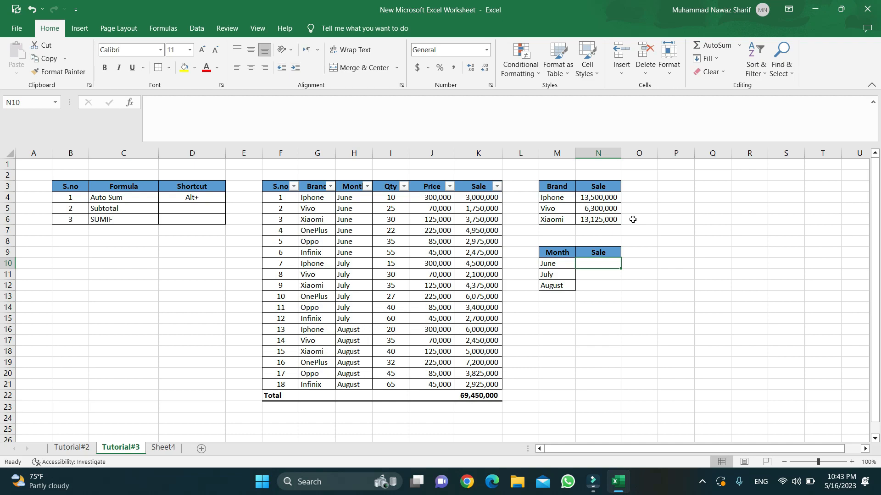
{"action": "type", "text": "="}
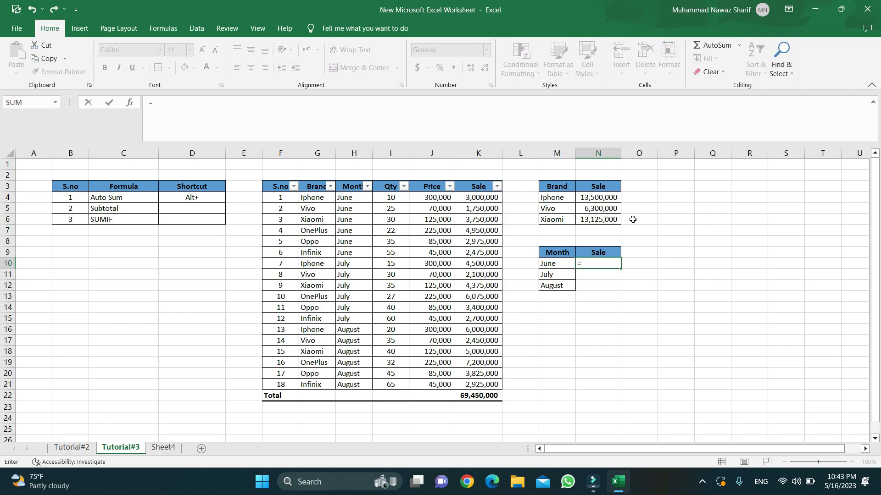
{"action": "type", "text": "sumif"}
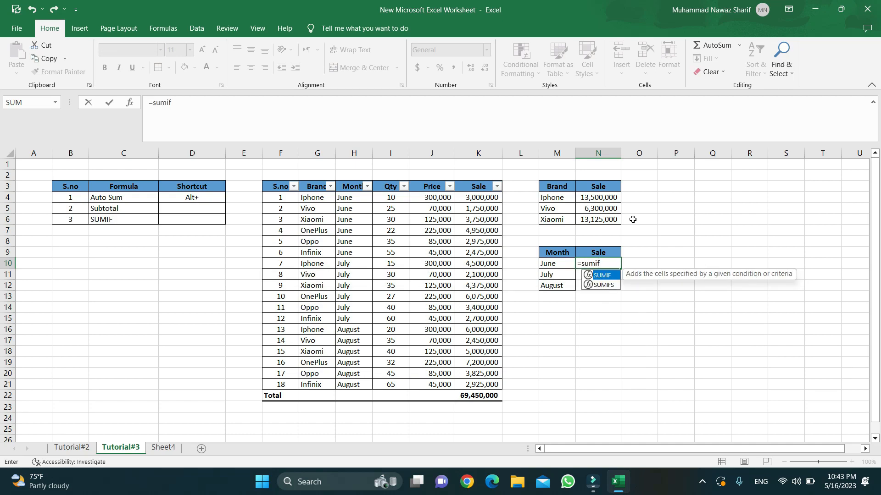
Enter =SUMIF($H$4:$H$21,M10,$K$4:$K$21) in N10, giving June 18900000.
{"action": "key", "text": "Tab"}
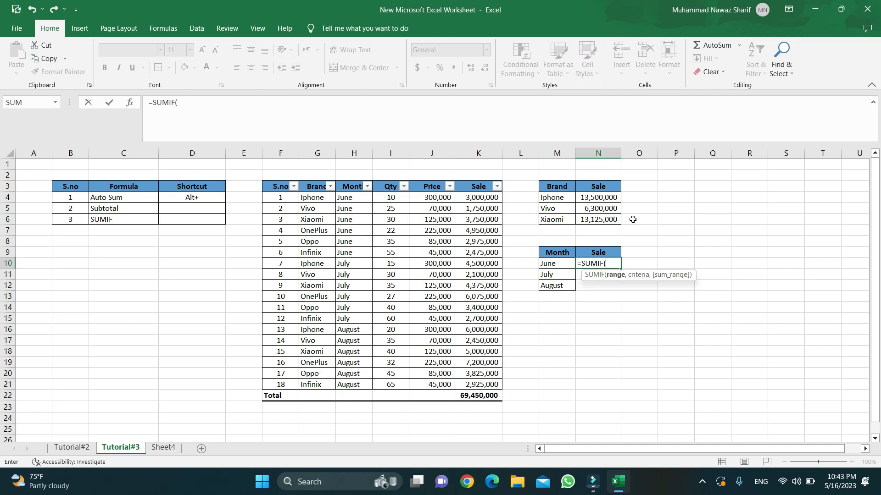
{"action": "left_click_drag", "start_coordinate": [362, 200], "coordinate": [379, 386]}
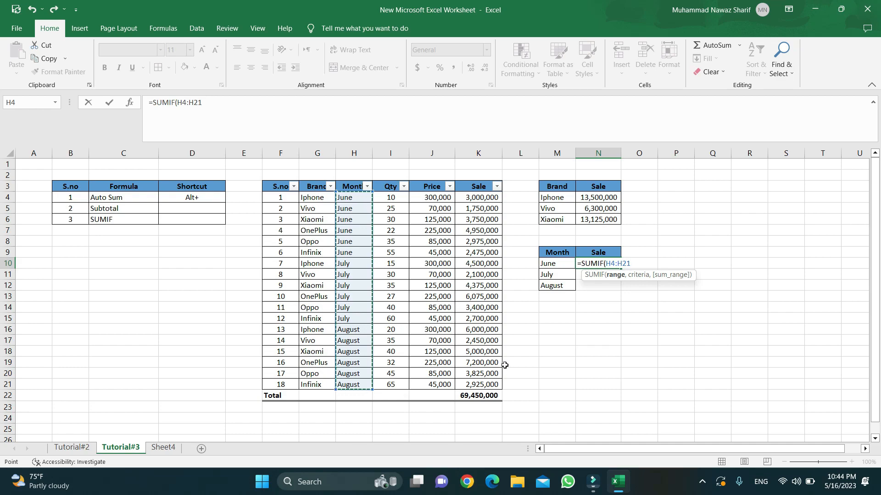
{"action": "key", "text": "F4"}
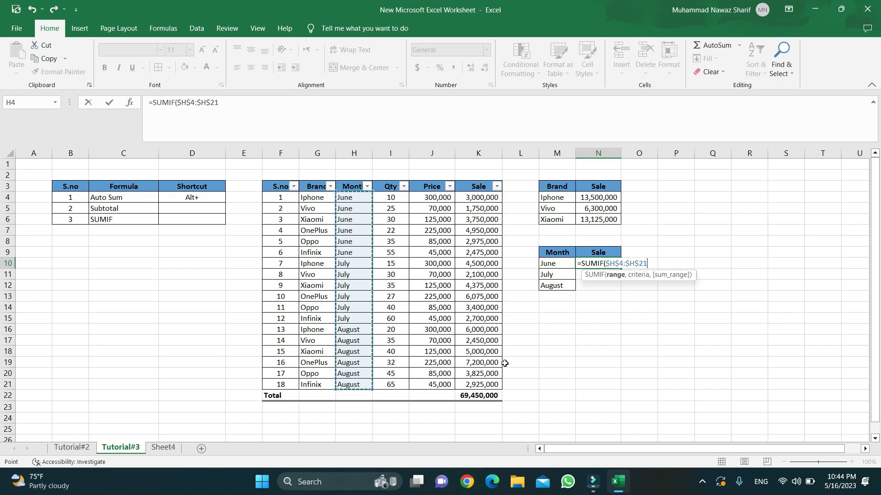
{"action": "type", "text": ","}
{"action": "left_click", "coordinate": [554, 264]}
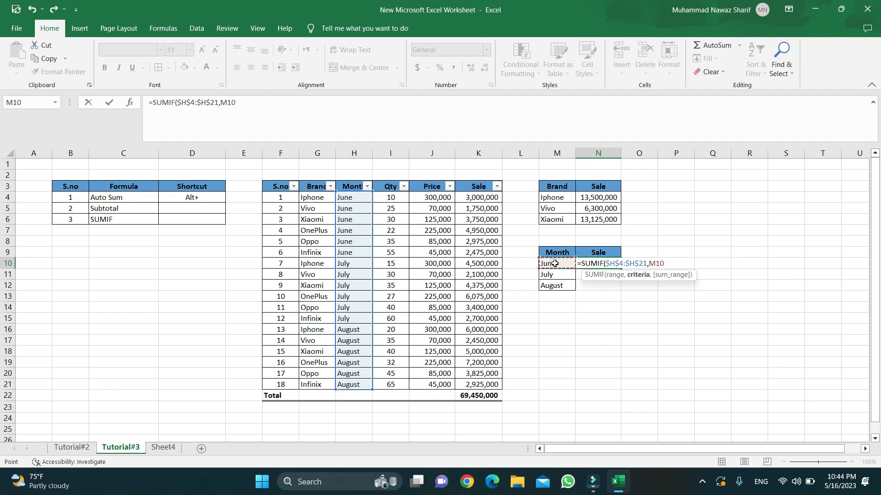
{"action": "type", "text": ","}
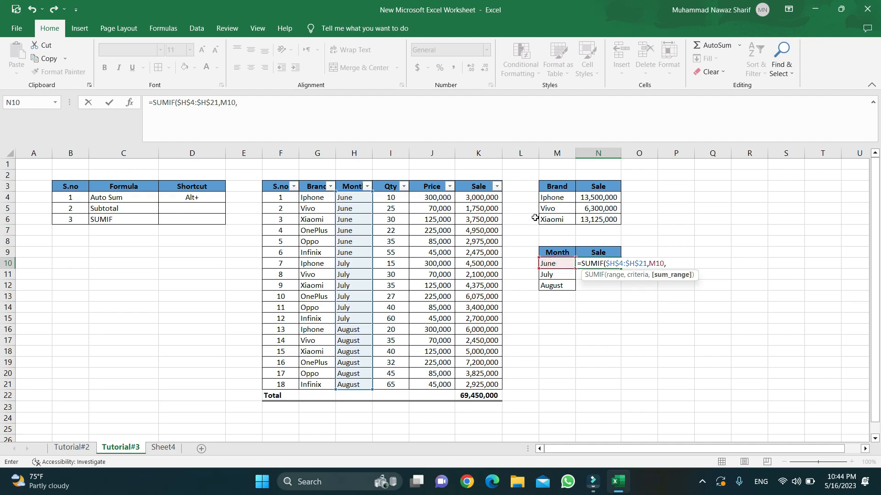
{"action": "left_click_drag", "start_coordinate": [486, 197], "coordinate": [486, 384]}
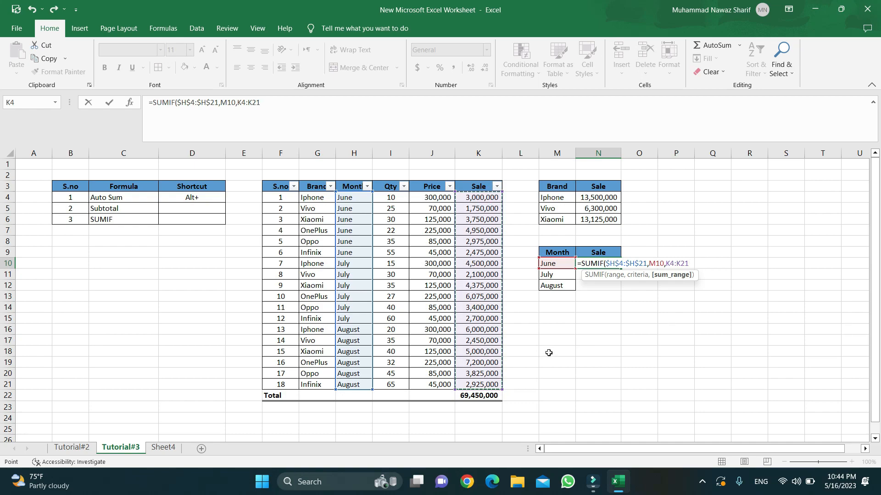
{"action": "key", "text": "F4"}
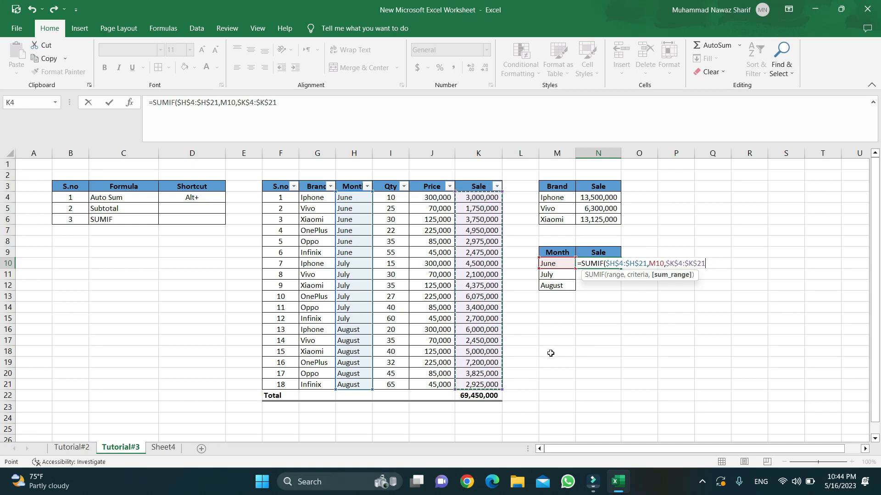
{"action": "type", "text": ")"}
{"action": "key", "text": "ctrl+Return"}
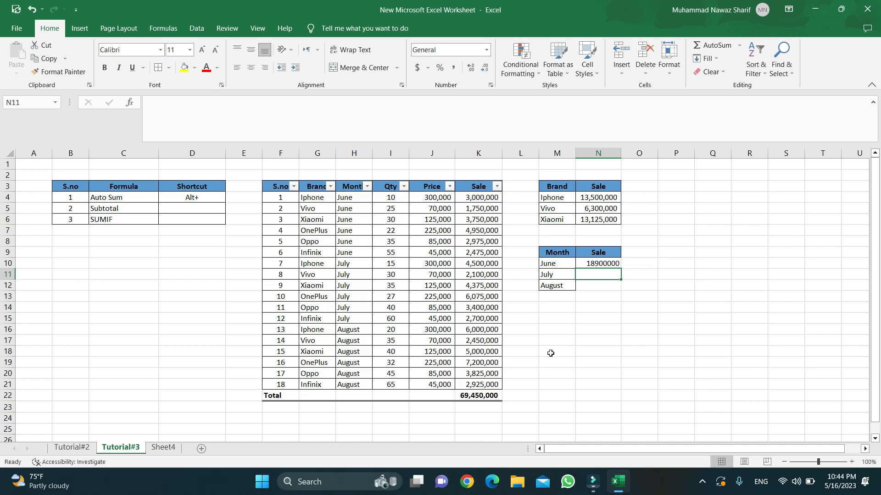
Fill the formula down to July and August, giving 23150000 and 27400000.
{"action": "key", "text": "Down"}
{"action": "key", "text": "Down"}
{"action": "key", "text": "Up"}
{"action": "key", "text": "Up"}
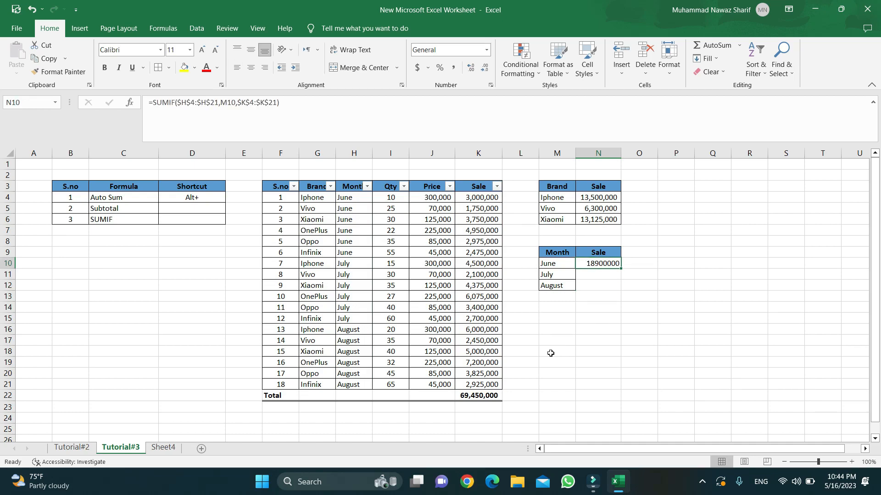
{"action": "key", "text": "shift+Down"}
{"action": "key", "text": "shift+Down"}
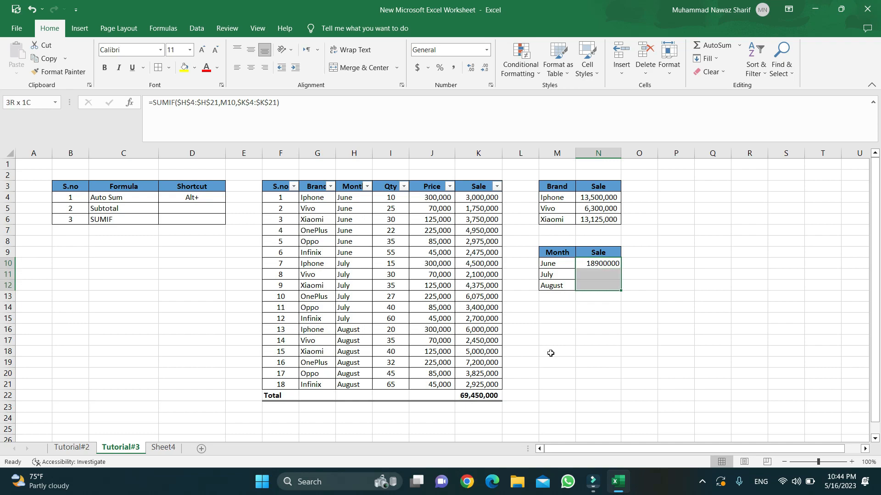
{"action": "key", "text": "ctrl+d"}
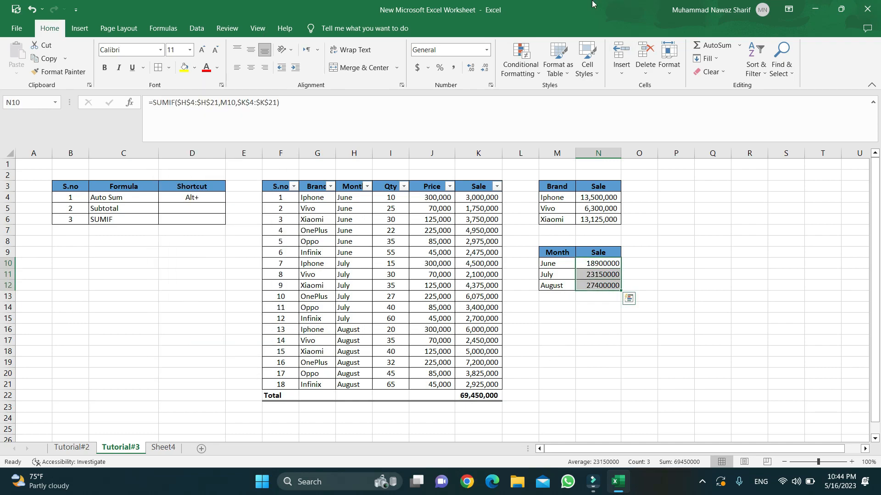
Format the monthly totals N10:N12 with Comma Style and zero decimals.
{"action": "left_click", "coordinate": [440, 67]}
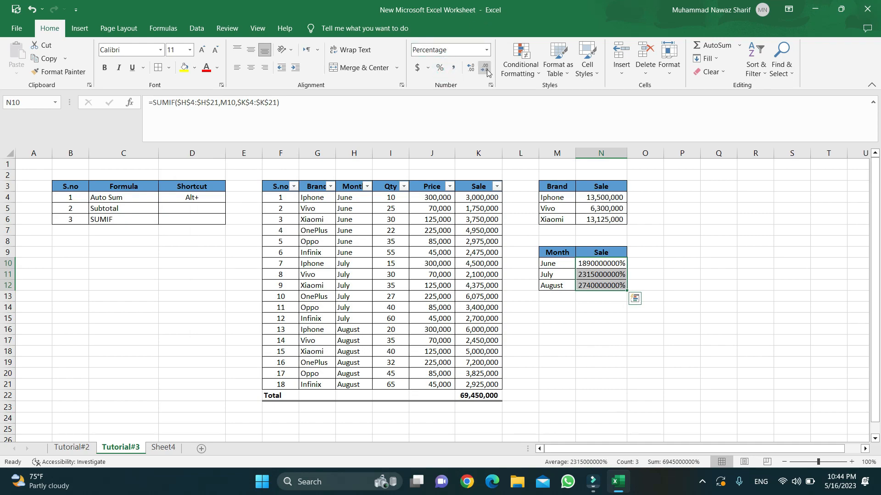
{"action": "left_click", "coordinate": [453, 67]}
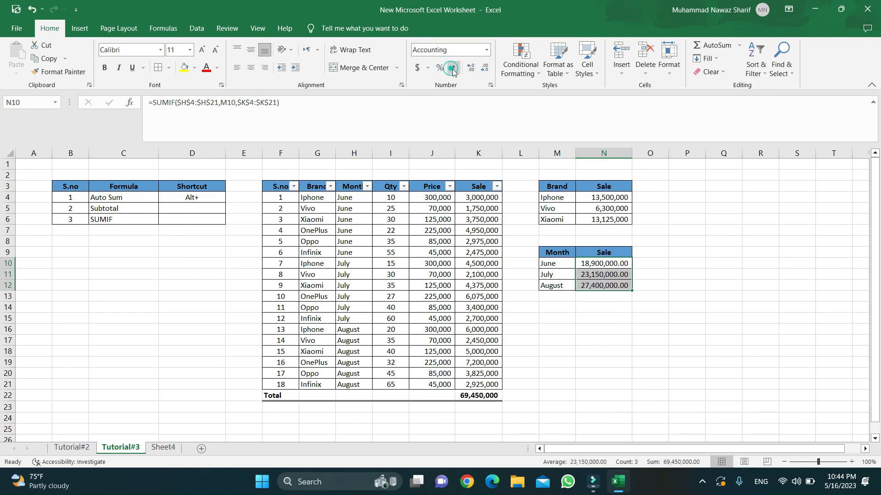
{"action": "left_click", "coordinate": [485, 68]}
{"action": "left_click", "coordinate": [485, 68]}
AutoSum the three monthly totals into N13 and add a bottom double border.
{"action": "double_click", "coordinate": [607, 297]}
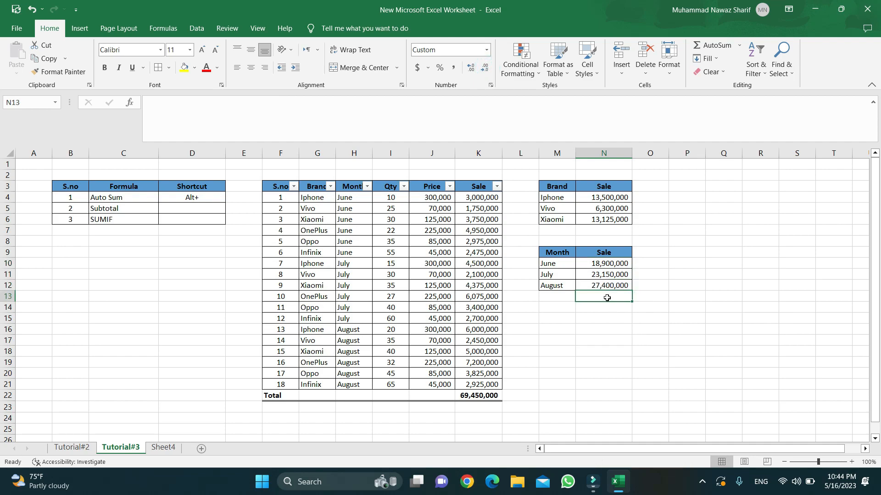
{"action": "key", "text": "Escape"}
{"action": "key", "text": "alt+equal"}
{"action": "key", "text": "ctrl+Return"}
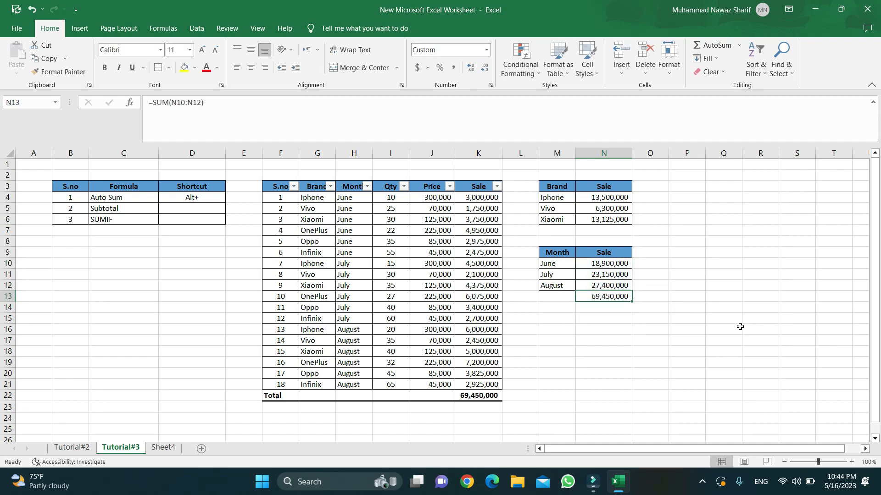
{"action": "key", "text": "alt+h"}
{"action": "key", "text": "b"}
{"action": "key", "text": "b"}
Total brand sales in N7 as 32,925,000 with a bottom double border, and bold N13.
{"action": "key", "text": "Up"}
{"action": "key", "text": "Up"}
{"action": "key", "text": "Up"}
{"action": "key", "text": "Up"}
{"action": "key", "text": "Up"}
{"action": "key", "text": "Up"}
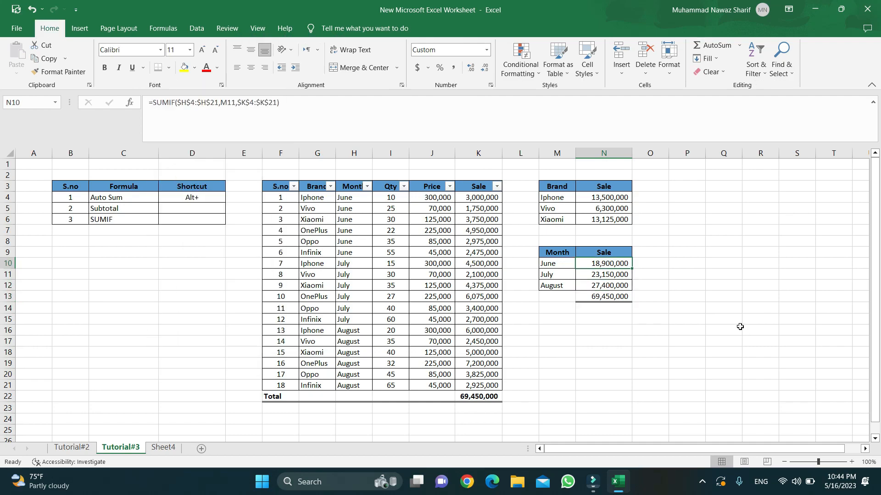
{"action": "key", "text": "Left"}
{"action": "key", "text": "shift+Right"}
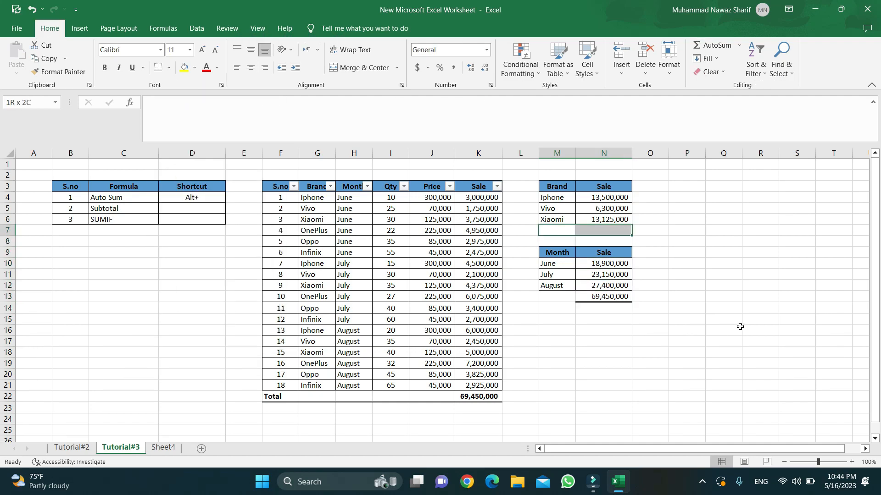
{"action": "key", "text": "Right"}
{"action": "key", "text": "alt+equal"}
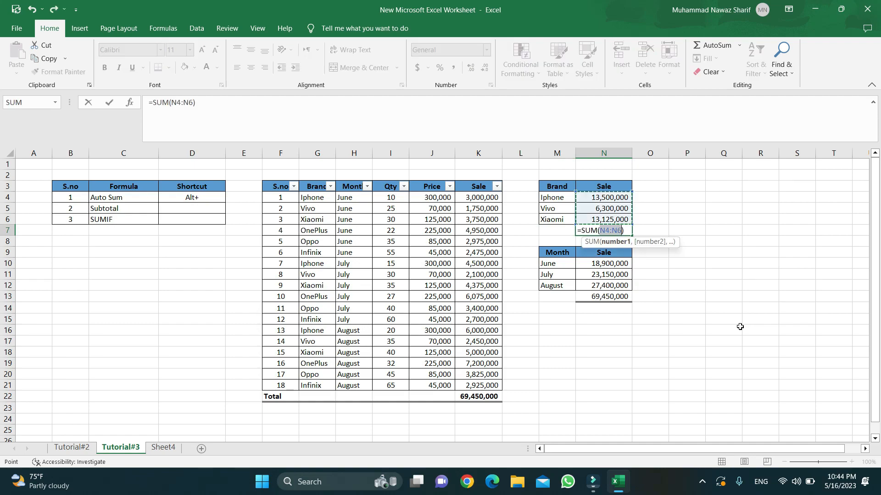
{"action": "key", "text": "Return"}
{"action": "key", "text": "Up"}
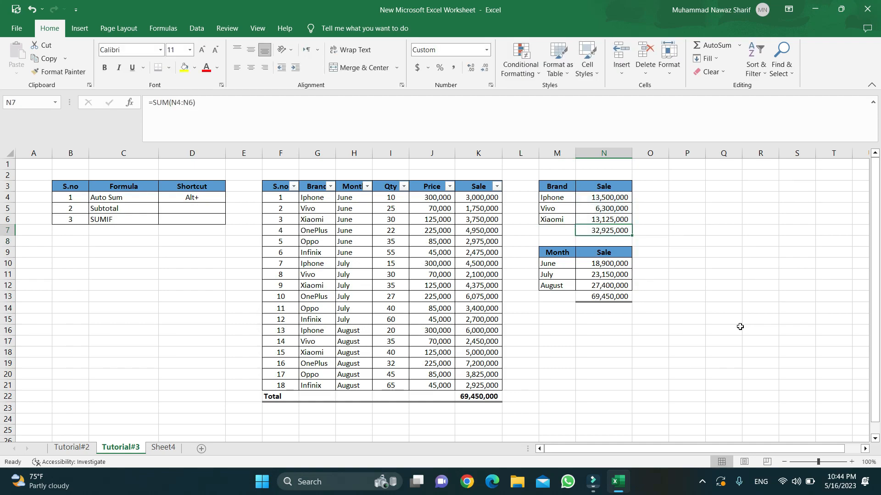
{"action": "key", "text": "Up"}
{"action": "key", "text": "Up"}
{"action": "key", "text": "Up"}
{"action": "key", "text": "Down"}
{"action": "key", "text": "Down"}
{"action": "key", "text": "Down"}
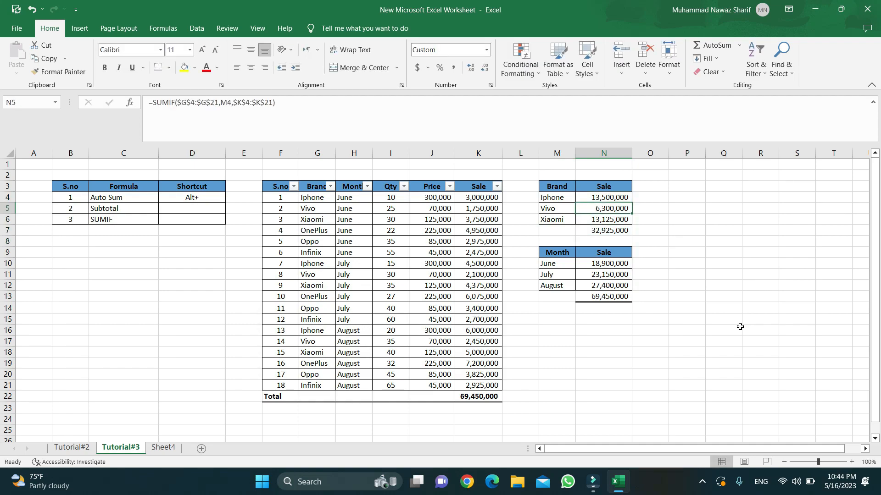
{"action": "key", "text": "alt+h"}
{"action": "key", "text": "b"}
{"action": "key", "text": "b"}
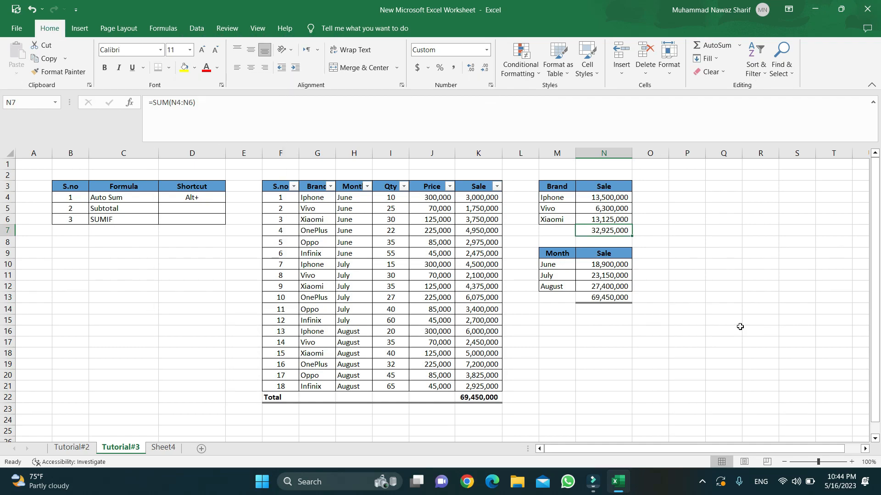
{"action": "key", "text": "Down"}
{"action": "key", "text": "Down"}
{"action": "key", "text": "Down"}
{"action": "key", "text": "Down"}
{"action": "key", "text": "Down"}
{"action": "key", "text": "Down"}
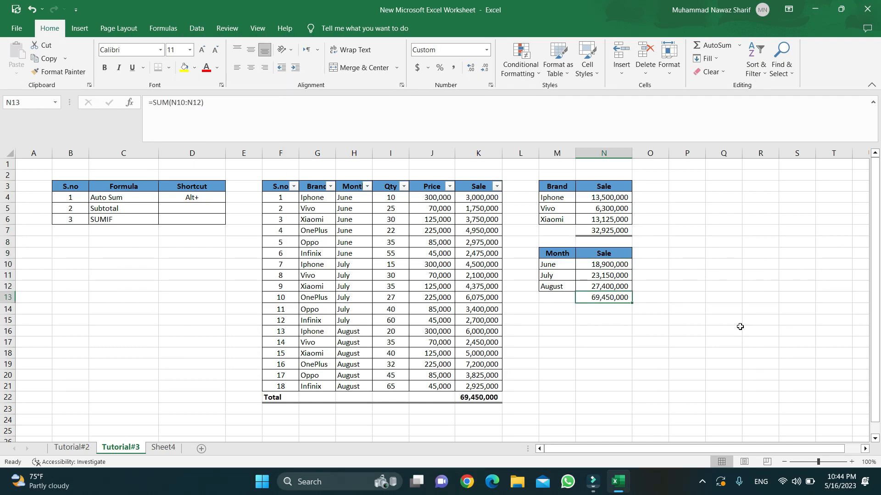
{"action": "key", "text": "ctrl+b"}
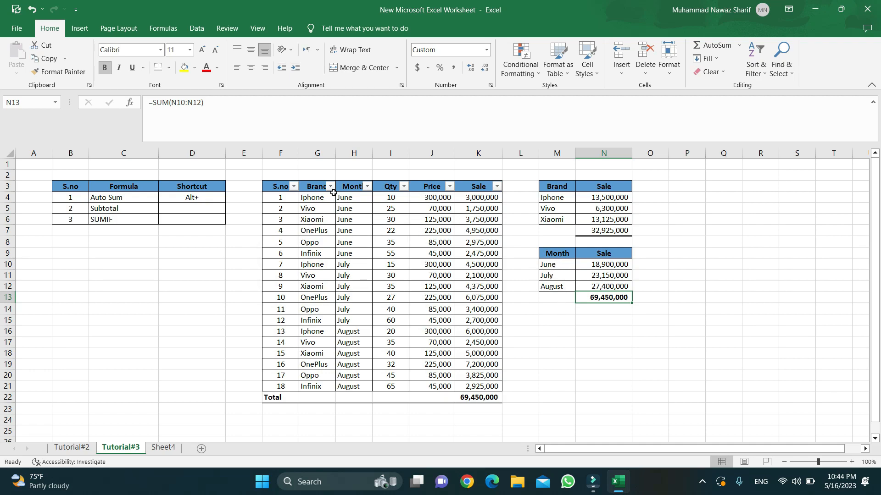
Review the Brand and Month entries and the June–August SUMIF totals.
{"action": "left_click_drag", "start_coordinate": [341, 195], "coordinate": [353, 386]}
{"action": "left_click_drag", "start_coordinate": [312, 196], "coordinate": [319, 376]}
{"action": "left_click_drag", "start_coordinate": [359, 197], "coordinate": [348, 387]}
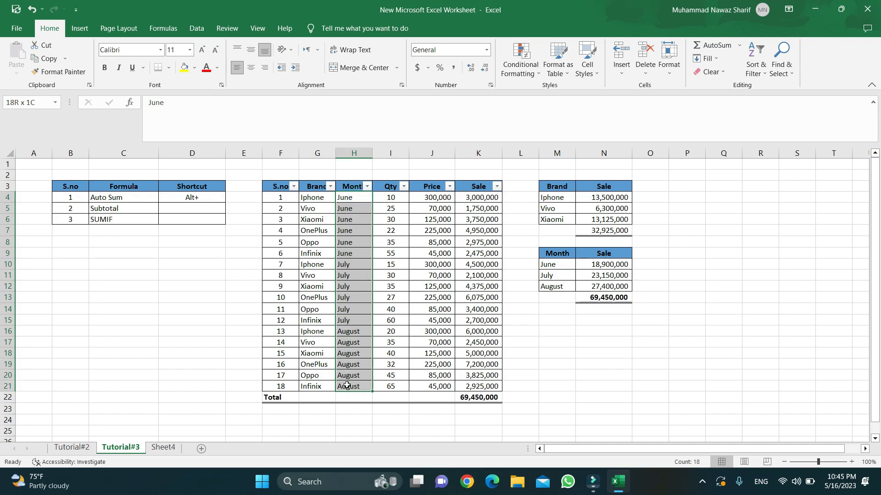
{"action": "left_click", "coordinate": [553, 265]}
{"action": "left_click", "coordinate": [609, 265]}
{"action": "double_click", "coordinate": [609, 265]}
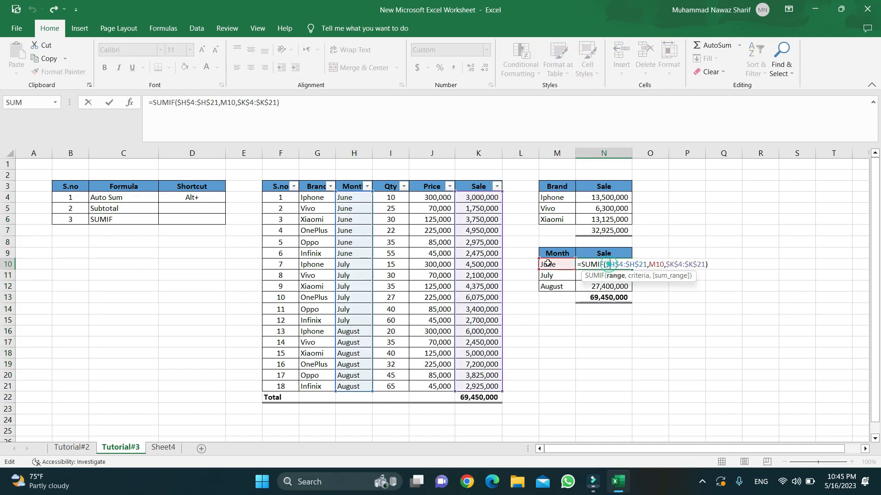
{"action": "left_click", "coordinate": [552, 275]}
{"action": "left_click", "coordinate": [552, 286]}
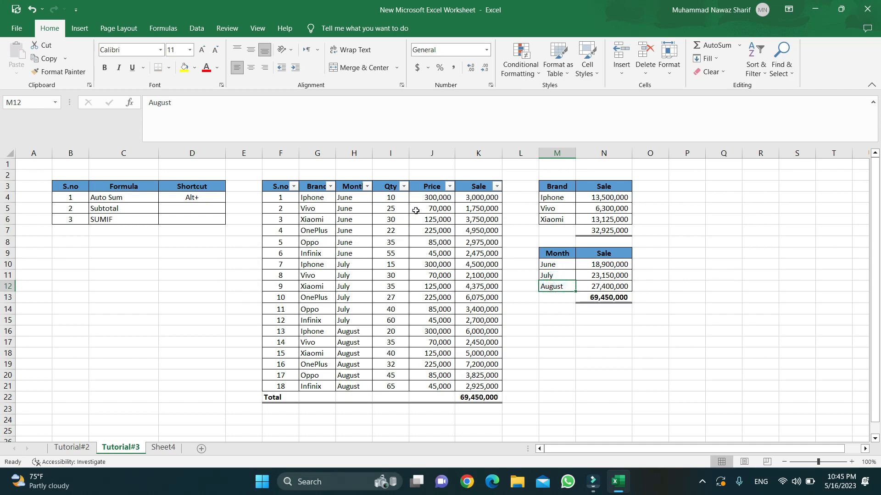
{"action": "left_click", "coordinate": [478, 402]}
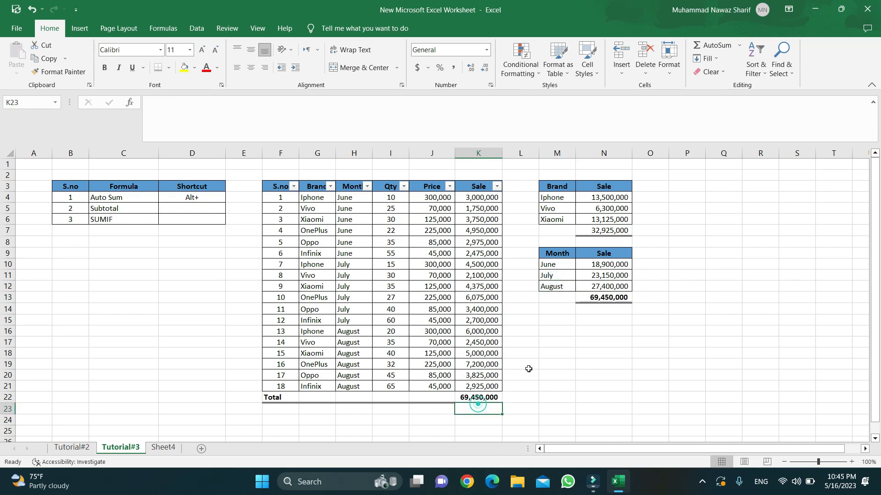
{"action": "left_click", "coordinate": [572, 268]}
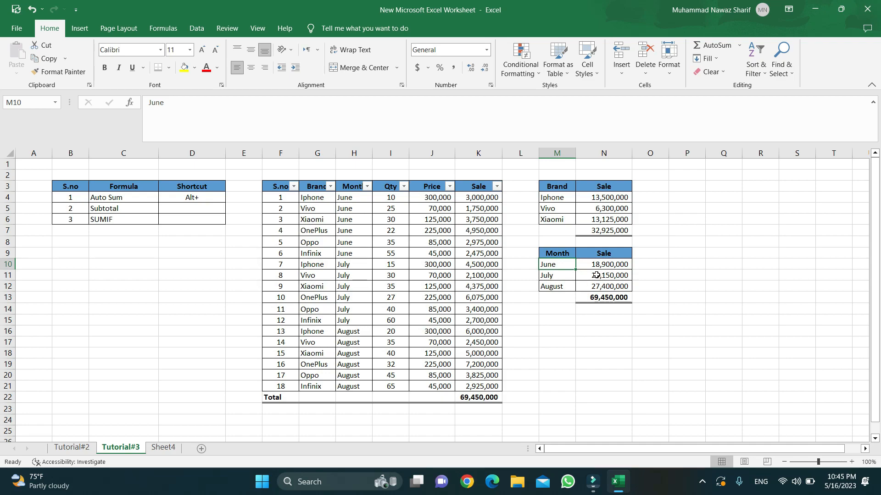
Check the Auto Sum and Subtotal notes and confirm K22 holds =SUM(K4:K21).
{"action": "left_click", "coordinate": [324, 198]}
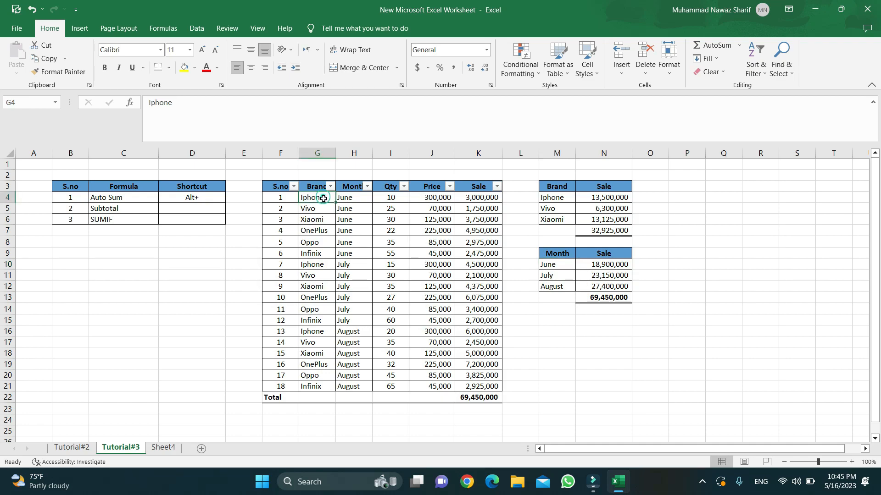
{"action": "left_click", "coordinate": [109, 199]}
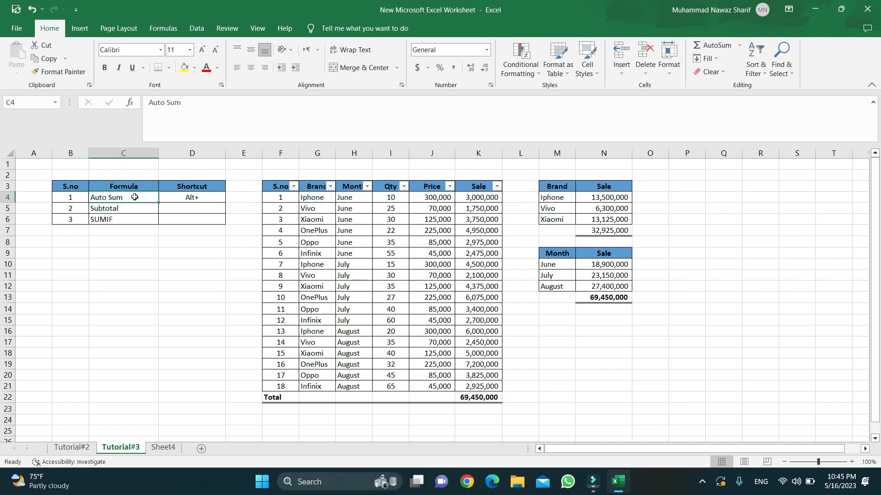
{"action": "left_click", "coordinate": [127, 209]}
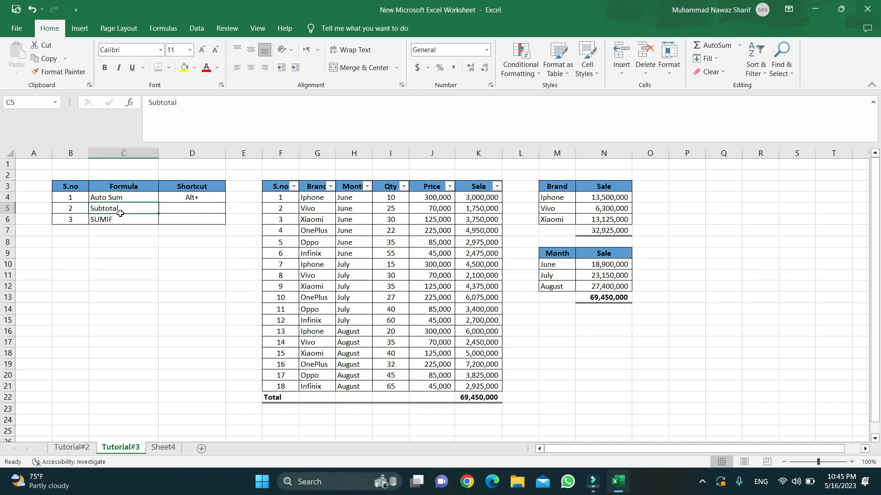
{"action": "left_click", "coordinate": [315, 200]}
{"action": "key", "text": "ctrl+Down"}
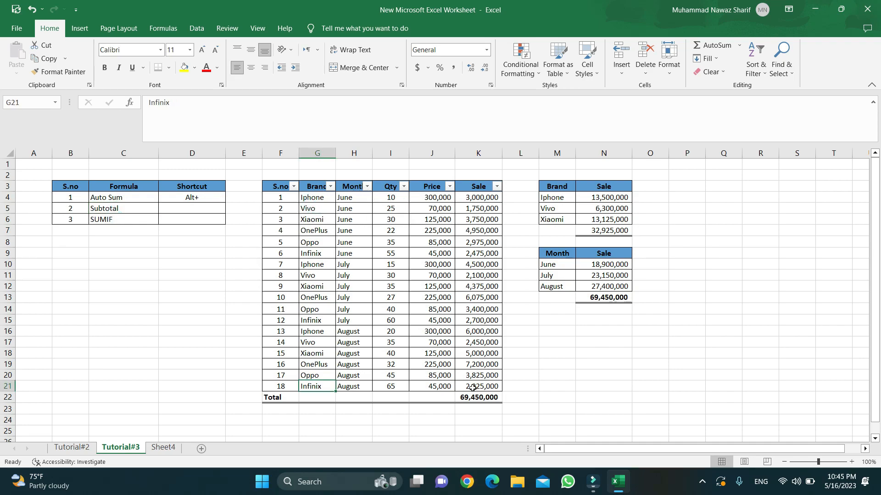
{"action": "left_click", "coordinate": [488, 397]}
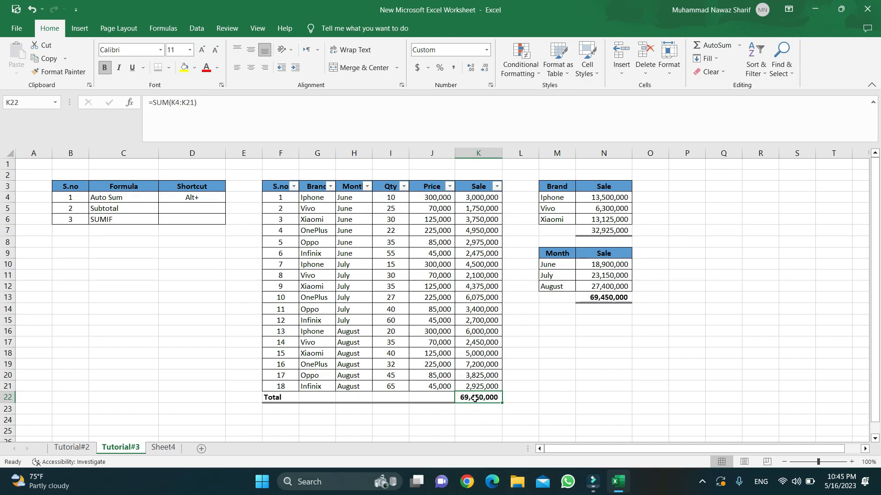
Filter the Month column to July only, then clear the Month filter to restore all rows.
{"action": "left_click", "coordinate": [367, 187]}
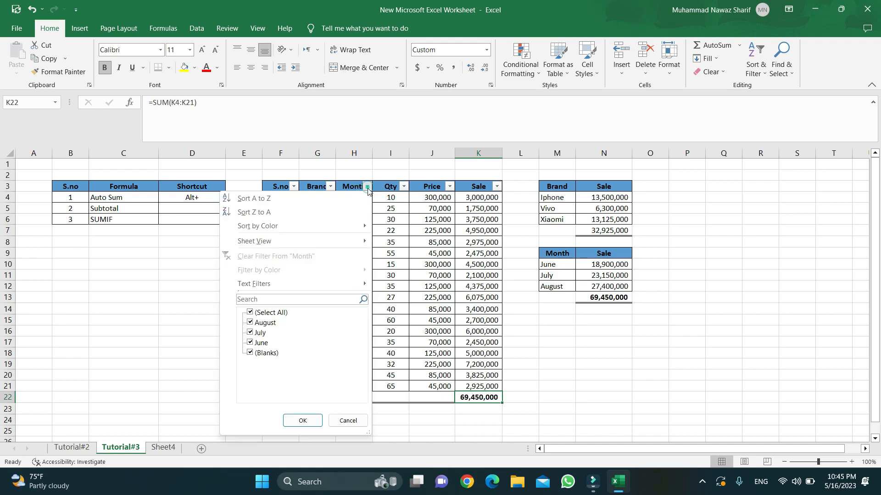
{"action": "left_click", "coordinate": [250, 311]}
{"action": "left_click", "coordinate": [253, 333]}
{"action": "left_click", "coordinate": [300, 419]}
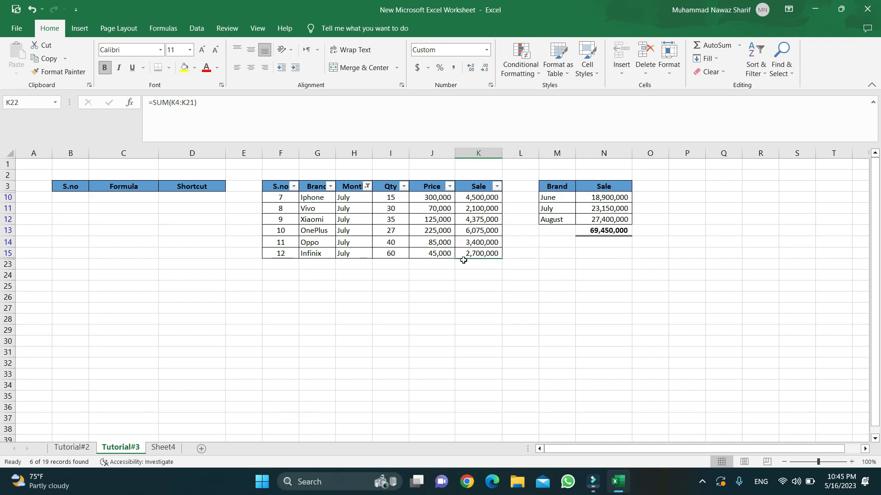
{"action": "left_click", "coordinate": [367, 186]}
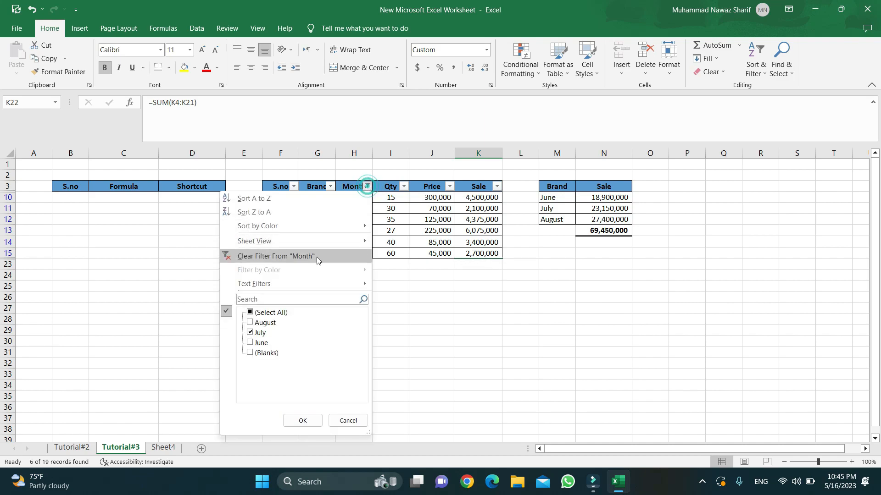
{"action": "left_click", "coordinate": [293, 255]}
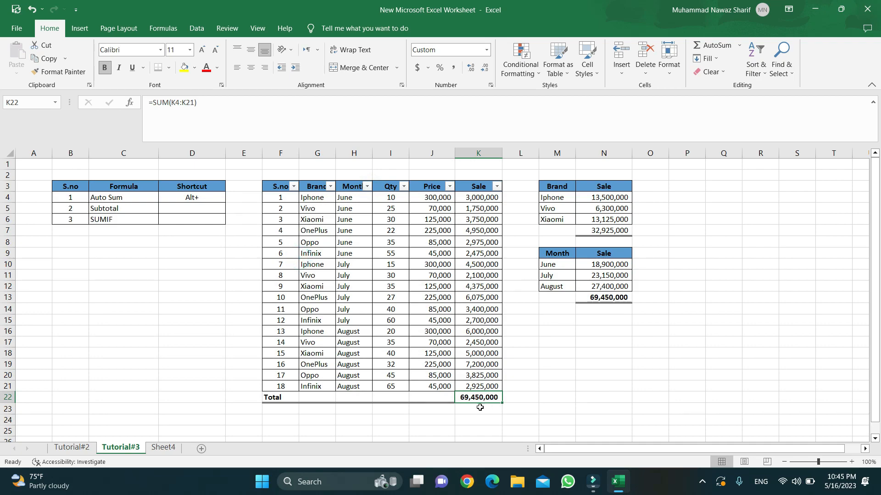
Enter =SUBTOTAL(9,K4:K21) in cell L22.
{"action": "left_click", "coordinate": [519, 398]}
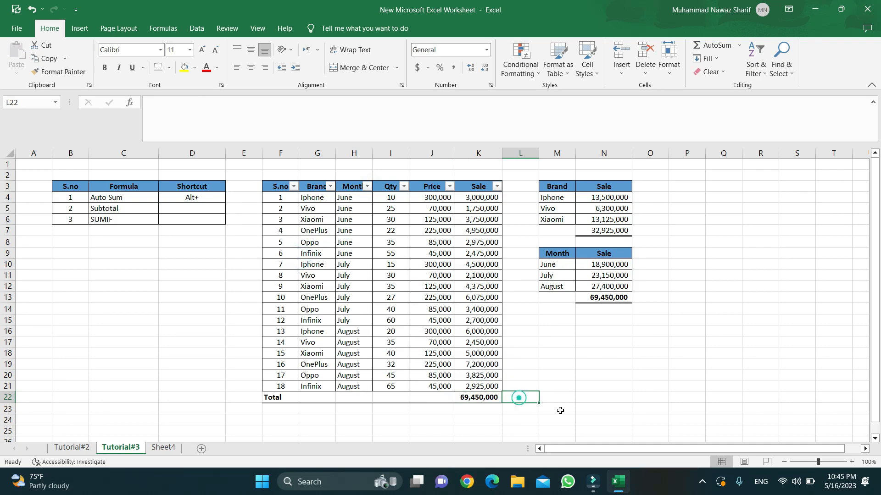
{"action": "type", "text": "=sub"}
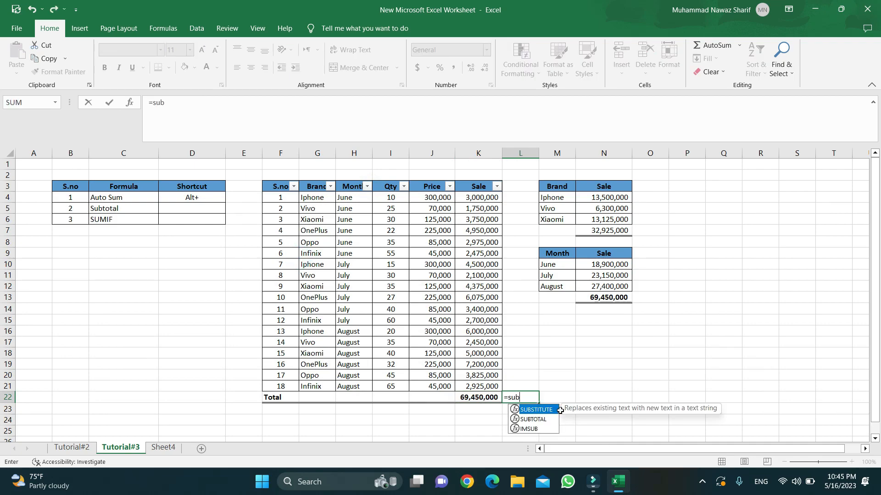
{"action": "double_click", "coordinate": [557, 418]}
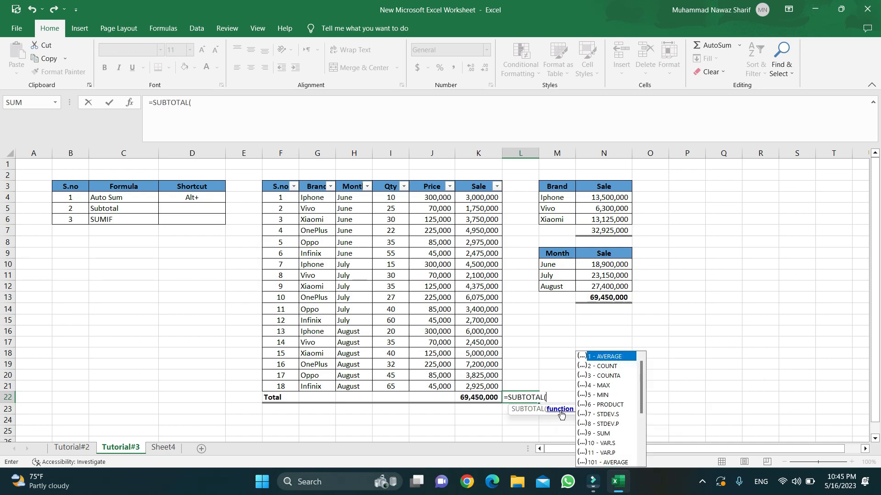
{"action": "key", "text": "Down"}
{"action": "key", "text": "Down"}
{"action": "key", "text": "Down"}
{"action": "key", "text": "Down"}
{"action": "key", "text": "Down"}
{"action": "key", "text": "Down"}
{"action": "key", "text": "Down"}
{"action": "key", "text": "Down"}
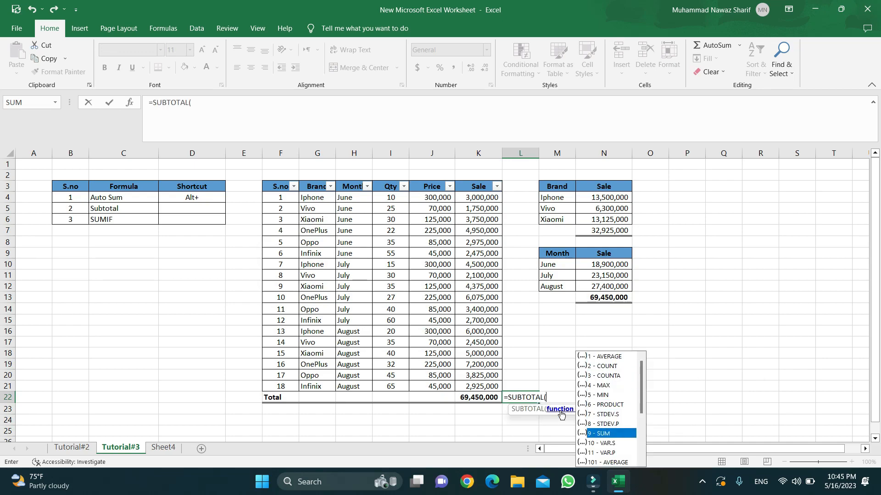
{"action": "key", "text": "Escape"}
{"action": "type", "text": ","}
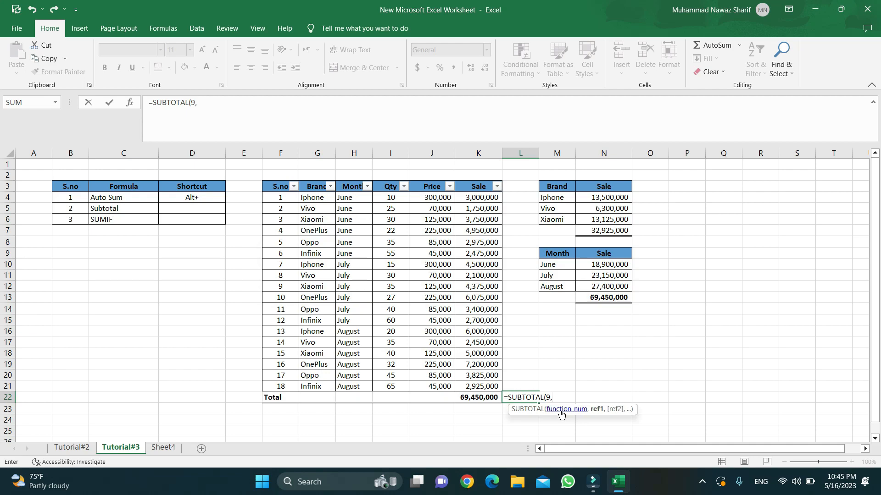
{"action": "key", "text": "Up"}
{"action": "key", "text": "Left"}
{"action": "key", "text": "shift+Up"}
{"action": "key", "text": "shift+Up"}
{"action": "key", "text": "shift+Up"}
{"action": "key", "text": "shift+Up"}
{"action": "key", "text": "shift+Up"}
{"action": "key", "text": "shift+Up"}
{"action": "key", "text": "shift+Up"}
{"action": "key", "text": "shift+Up"}
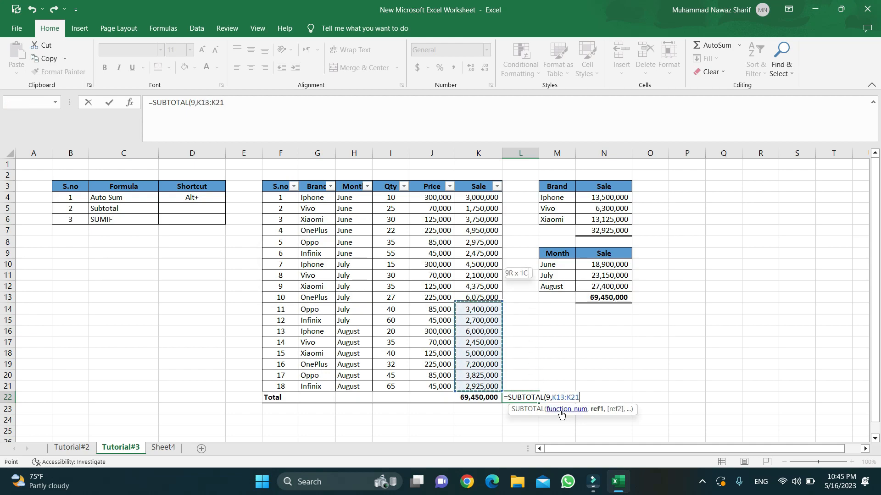
{"action": "key", "text": "shift+Up"}
{"action": "key", "text": "shift+Up"}
{"action": "key", "text": "shift+Up"}
{"action": "key", "text": "shift+Up"}
{"action": "key", "text": "shift+Up"}
{"action": "key", "text": "shift+Up"}
{"action": "key", "text": "shift+Up"}
{"action": "key", "text": "shift+Up"}
{"action": "key", "text": "shift+Up"}
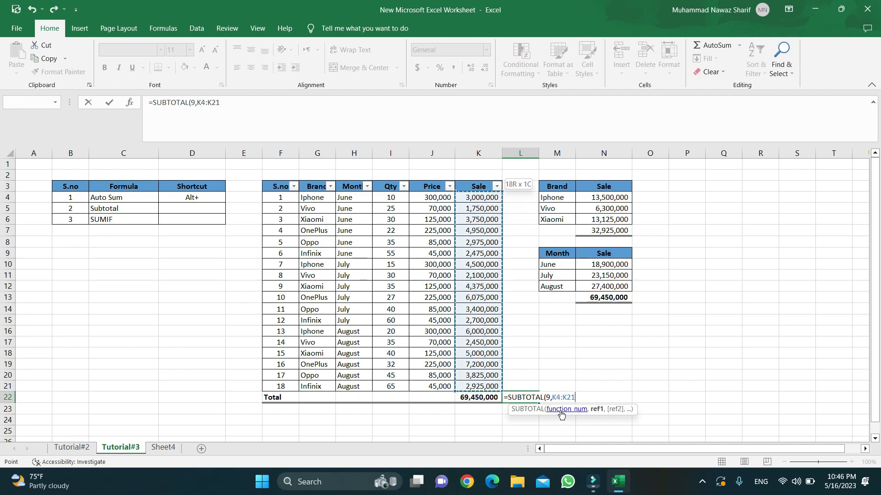
{"action": "type", "text": ")"}
{"action": "key", "text": "ctrl+Return"}
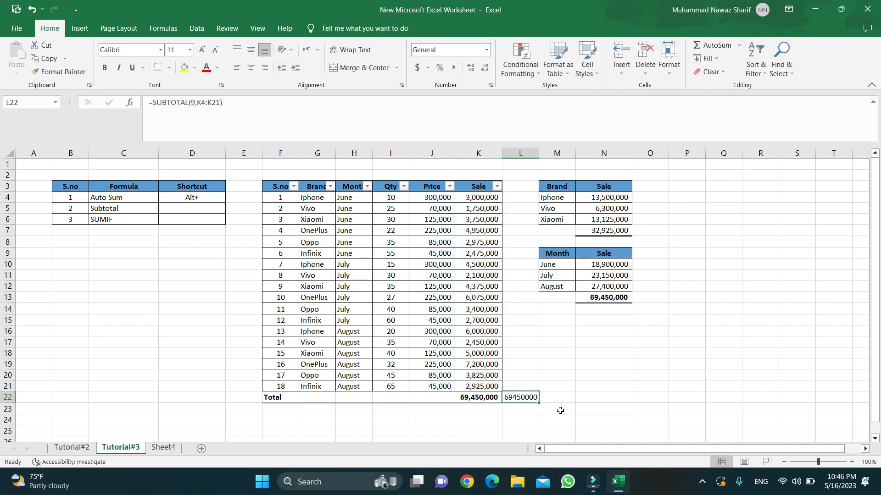
Format L22 with Comma Style, no decimals and bold, showing 69,450,000.
{"action": "left_click", "coordinate": [453, 68]}
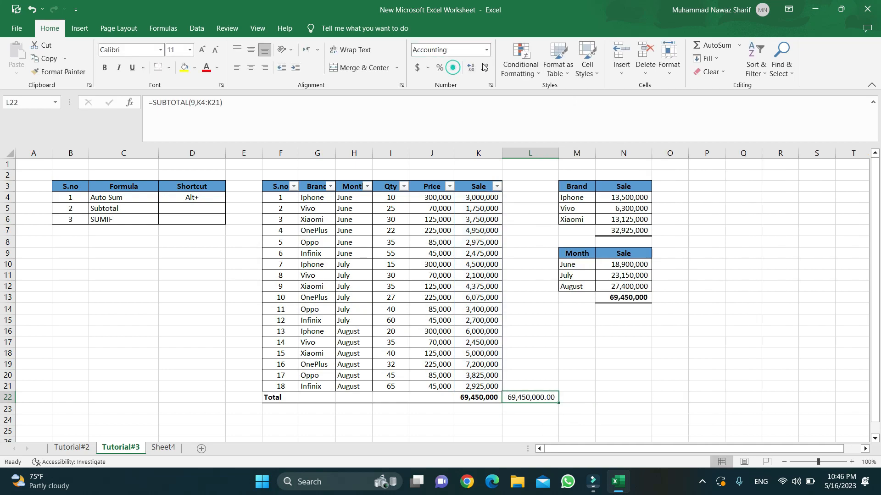
{"action": "left_click", "coordinate": [485, 67]}
{"action": "left_click", "coordinate": [485, 67]}
{"action": "key", "text": "ctrl+b"}
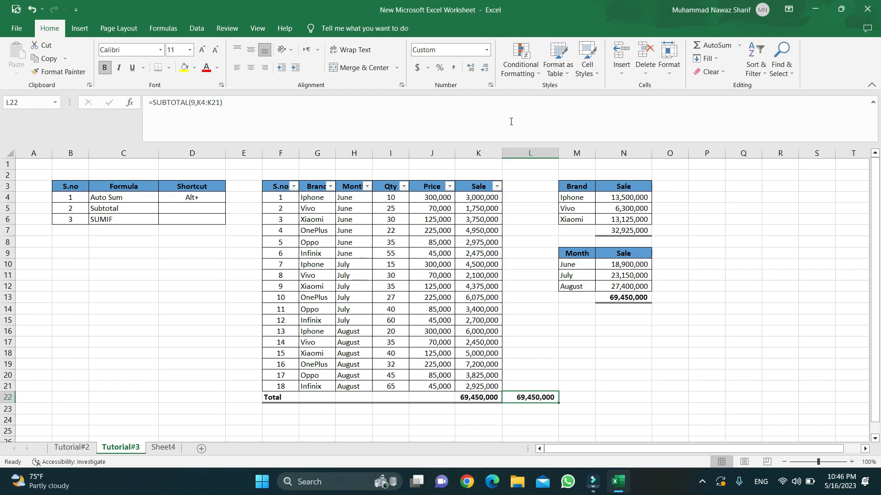
{"action": "key", "text": "Left"}
{"action": "key", "text": "Right"}
{"action": "key", "text": "Left"}
{"action": "key", "text": "Left"}
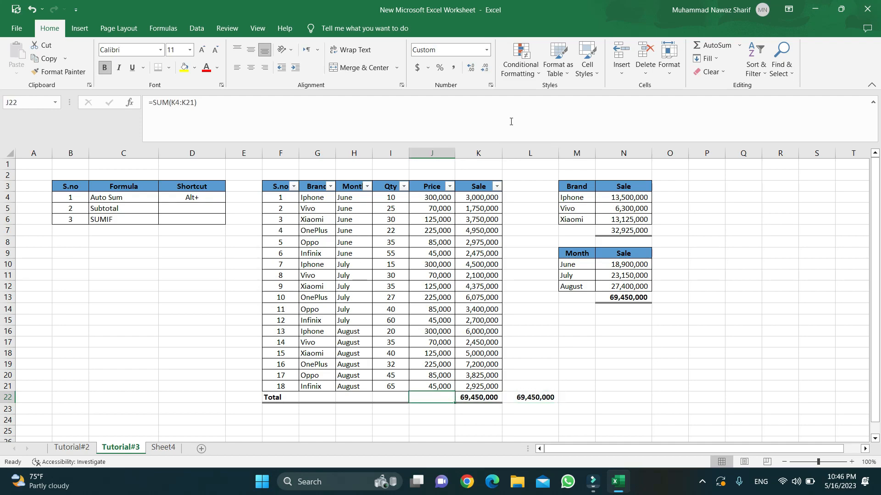
Try a June-only Month filter, then undo it.
{"action": "left_click", "coordinate": [368, 186]}
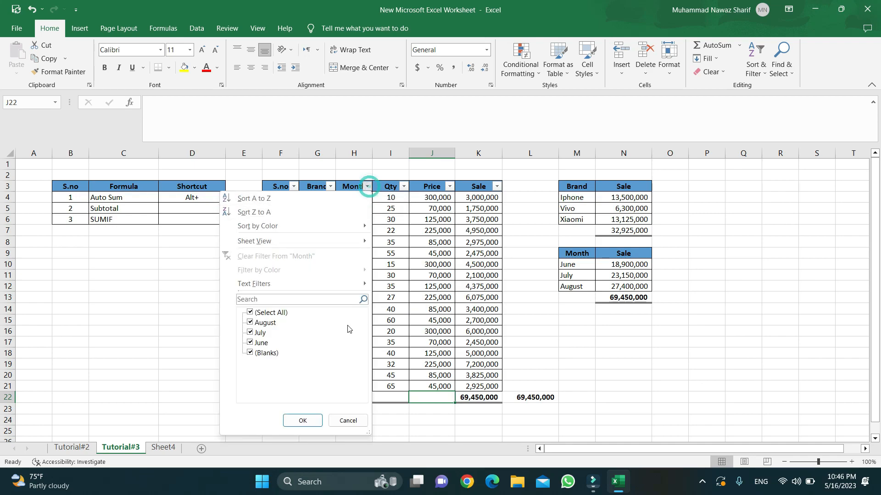
{"action": "left_click", "coordinate": [250, 312]}
{"action": "left_click", "coordinate": [250, 342]}
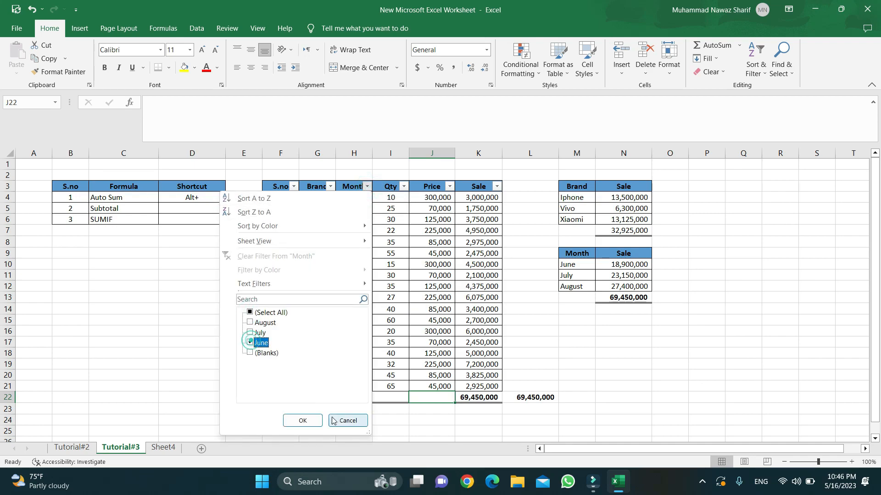
{"action": "left_click", "coordinate": [311, 419]}
{"action": "key", "text": "ctrl+z"}
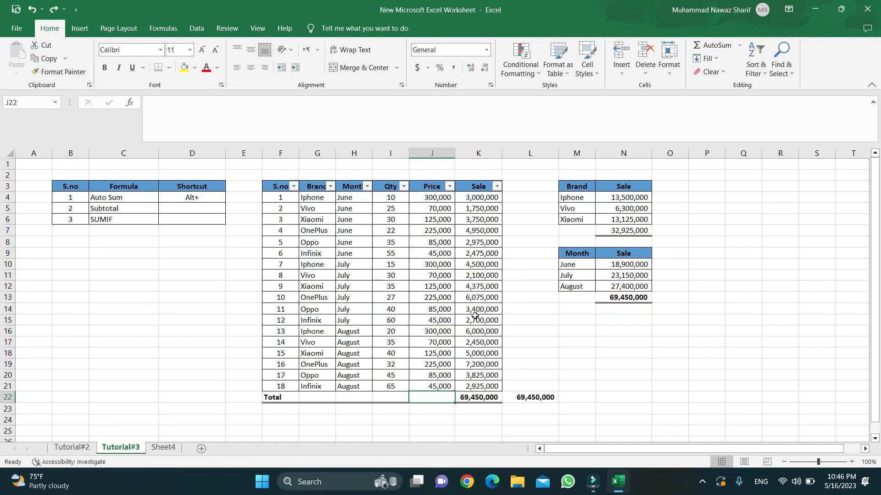
Move the SUBTOTAL formula from L22 into the K22 Total cell.
{"action": "left_click", "coordinate": [537, 398]}
{"action": "key", "text": "ctrl+c"}
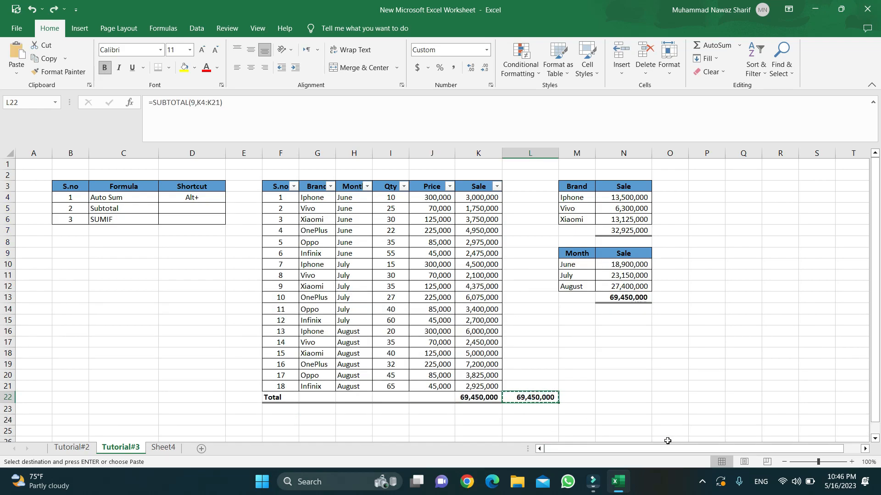
{"action": "key", "text": "Left"}
{"action": "key", "text": "Return"}
{"action": "key", "text": "Down"}
{"action": "key", "text": "Down"}
{"action": "key", "text": "Up"}
{"action": "key", "text": "Up"}
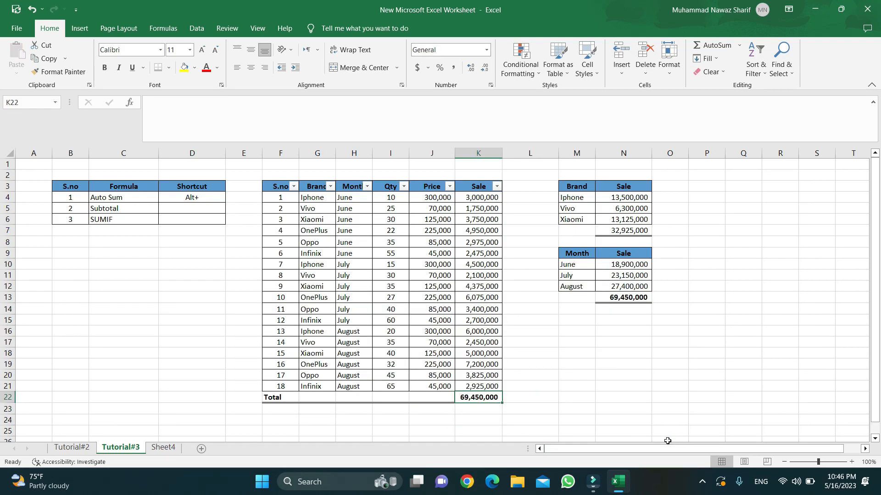
Filter Month to August to see the total drop to 27,400,000, then clear the filter.
{"action": "left_click", "coordinate": [367, 187]}
{"action": "left_click", "coordinate": [249, 313]}
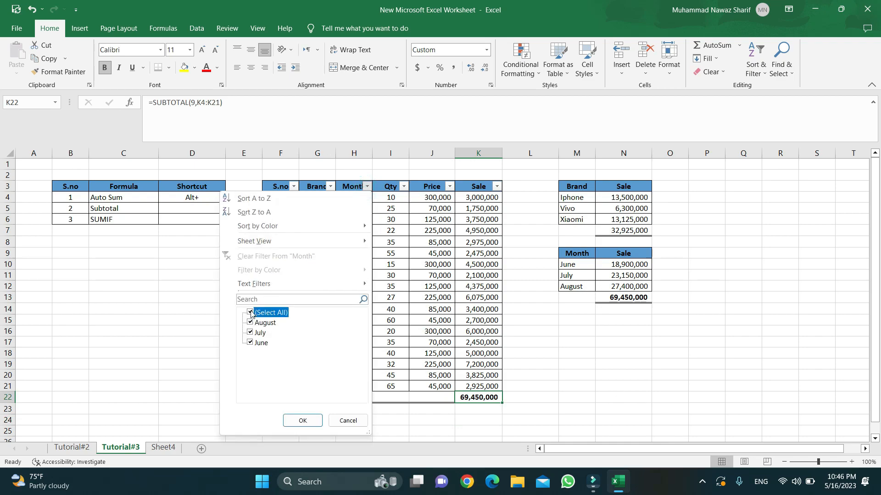
{"action": "left_click", "coordinate": [250, 322]}
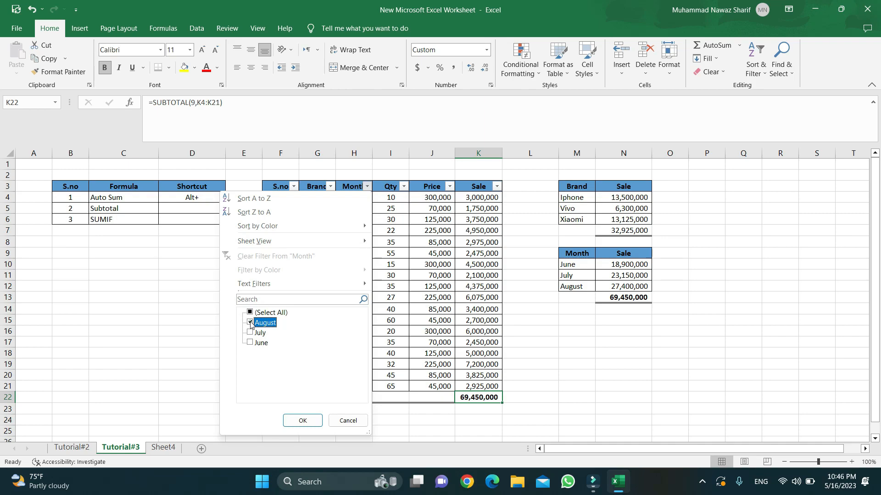
{"action": "left_click", "coordinate": [302, 420]}
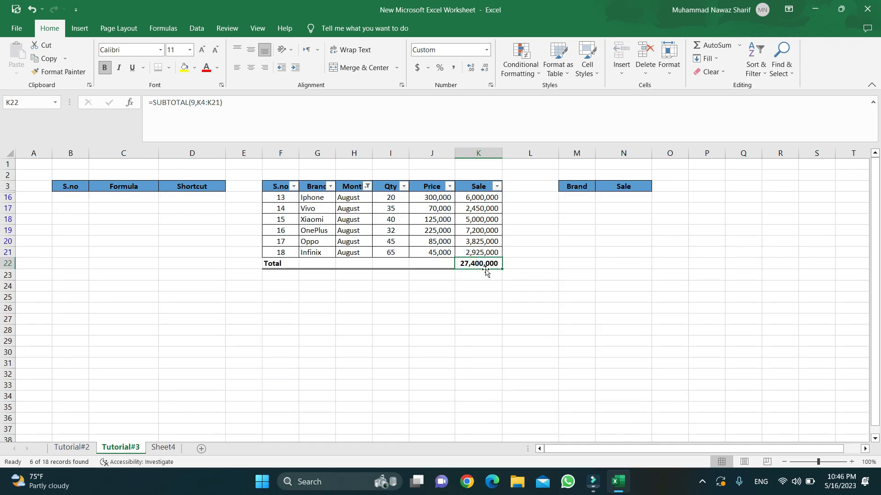
{"action": "left_click", "coordinate": [367, 186]}
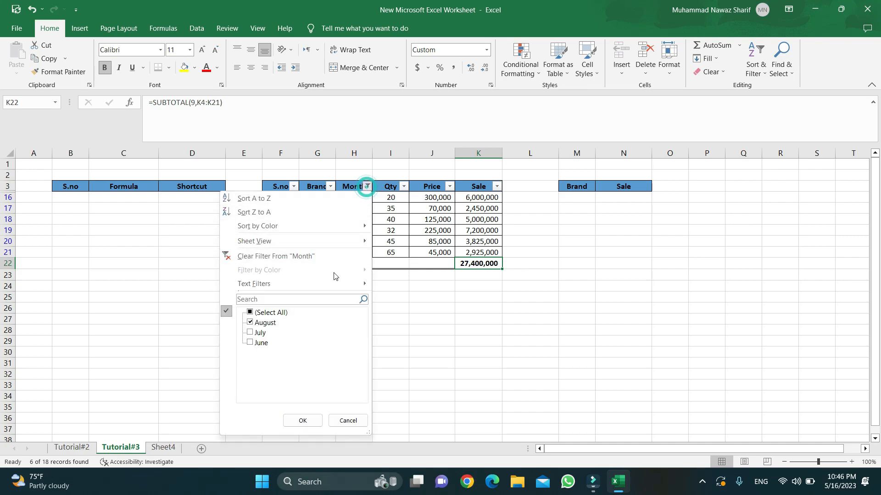
{"action": "left_click", "coordinate": [283, 253]}
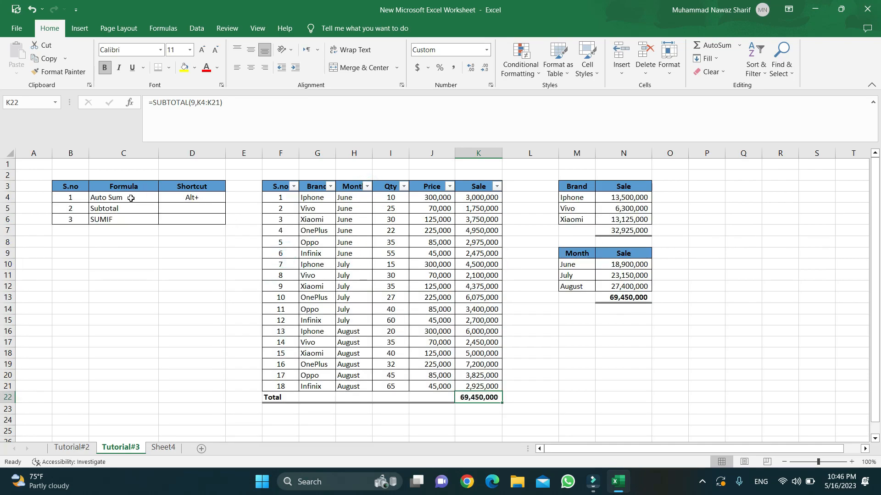
{"action": "left_click", "coordinate": [111, 206]}
{"action": "left_click", "coordinate": [111, 219]}
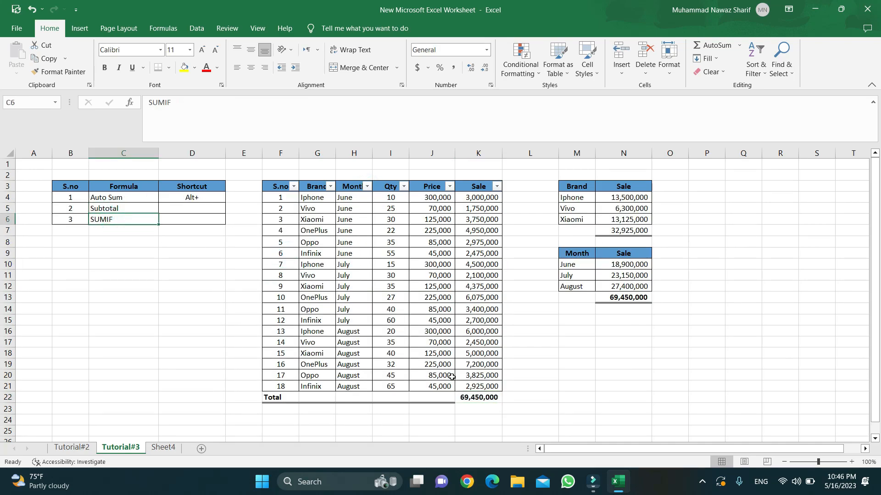
{"action": "left_click", "coordinate": [392, 338]}
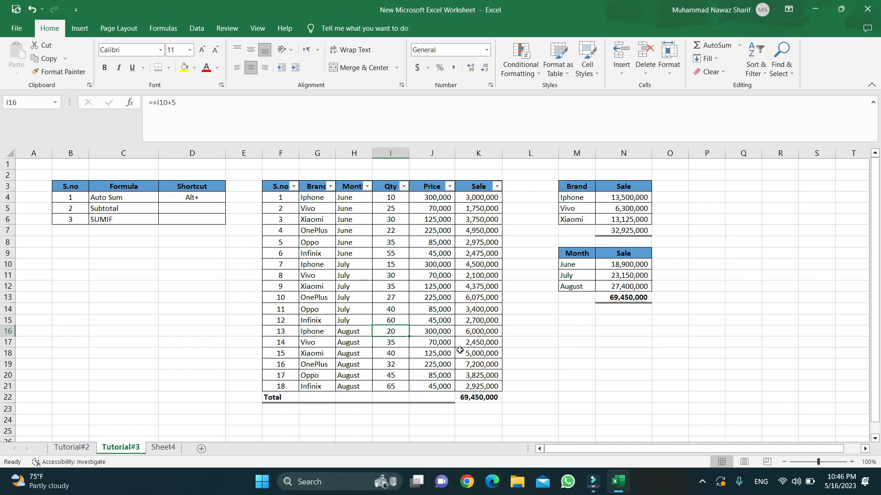
{"action": "left_click", "coordinate": [214, 321]}
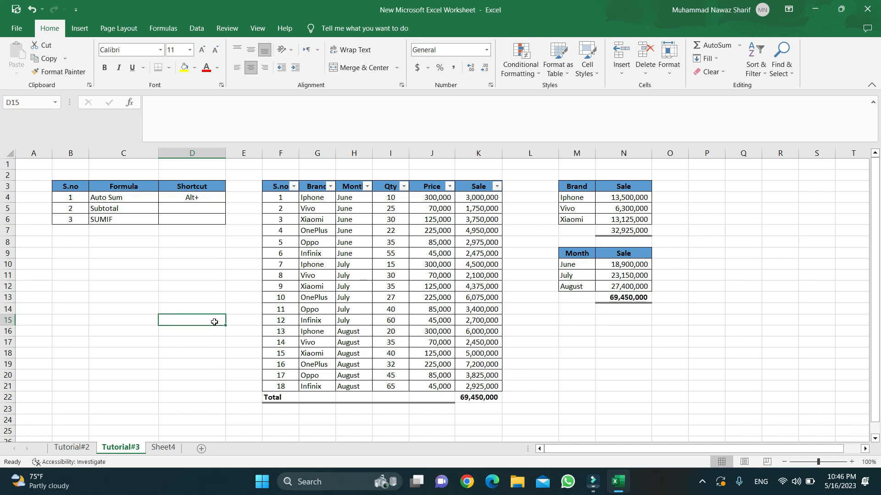